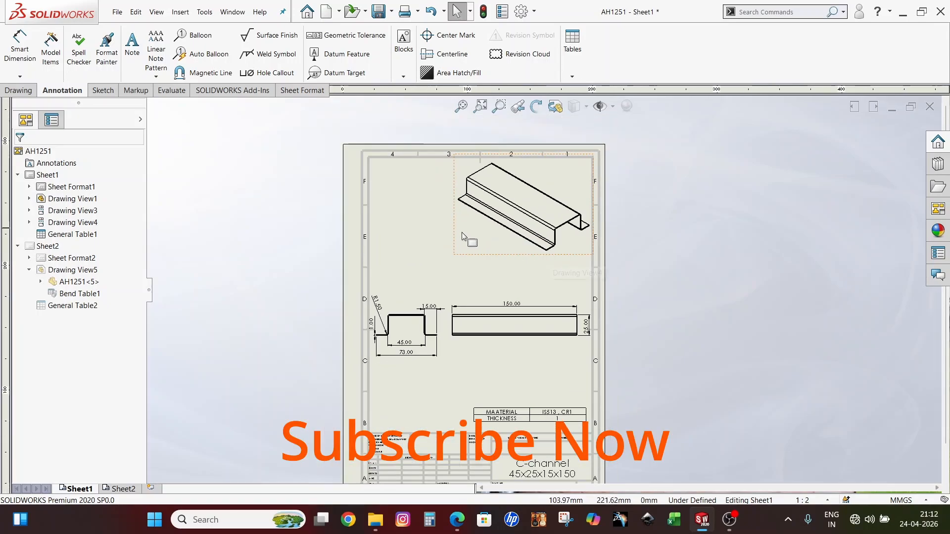
# Step: Examine the finished C-channel drawing sheet, including its views, dimensions, material table and title block
pyautogui.scroll(2, 565, 344)
pyautogui.scroll(-2, 566, 343)
pyautogui.scroll(2, 566, 343)
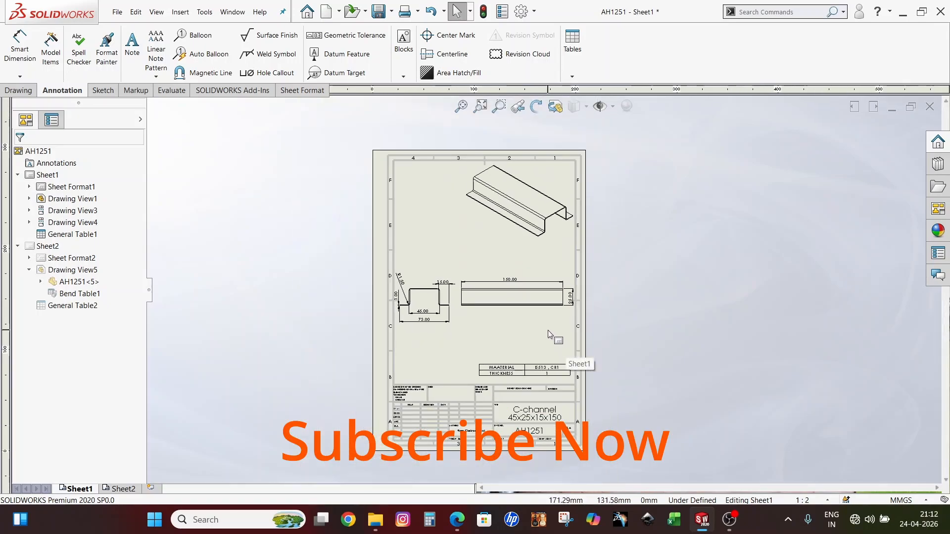
pyautogui.scroll(-1, 558, 329)
pyautogui.click(547, 296)
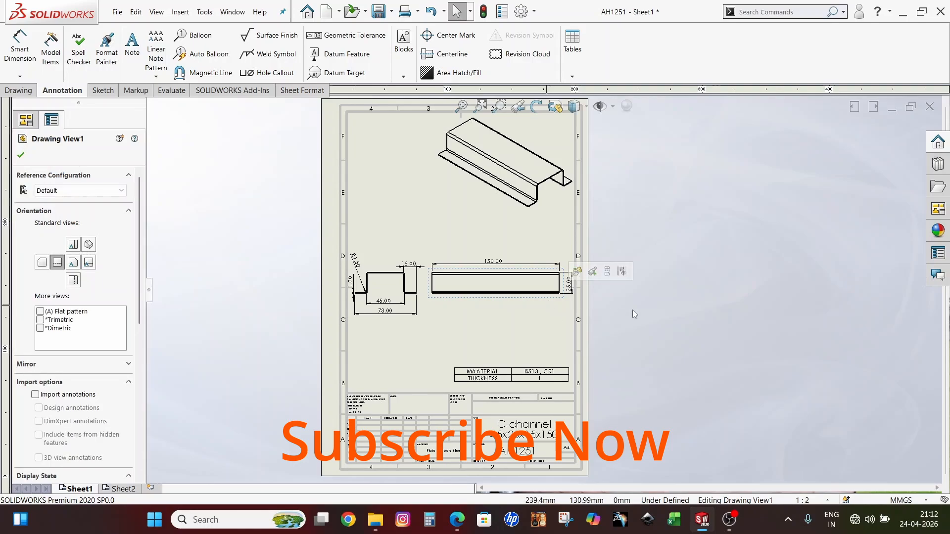
pyautogui.click(601, 326)
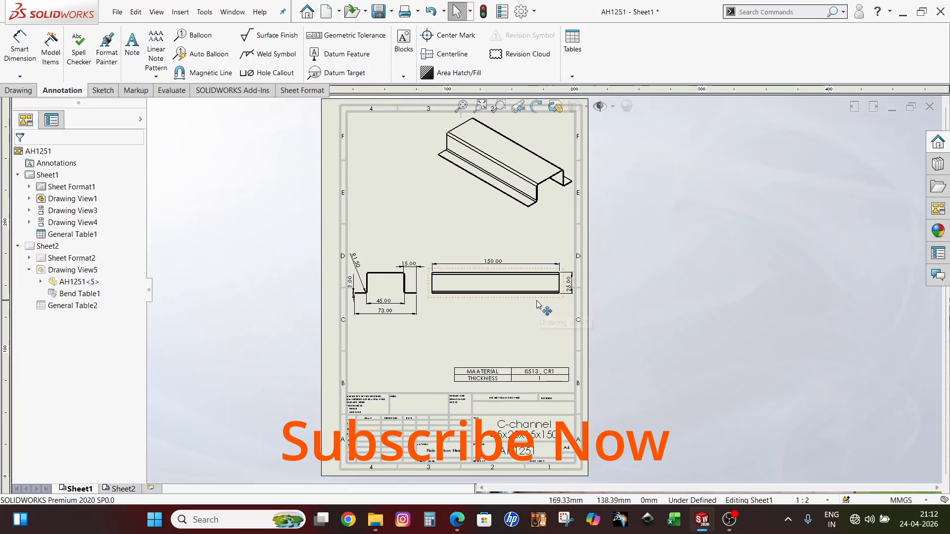
pyautogui.press('f')
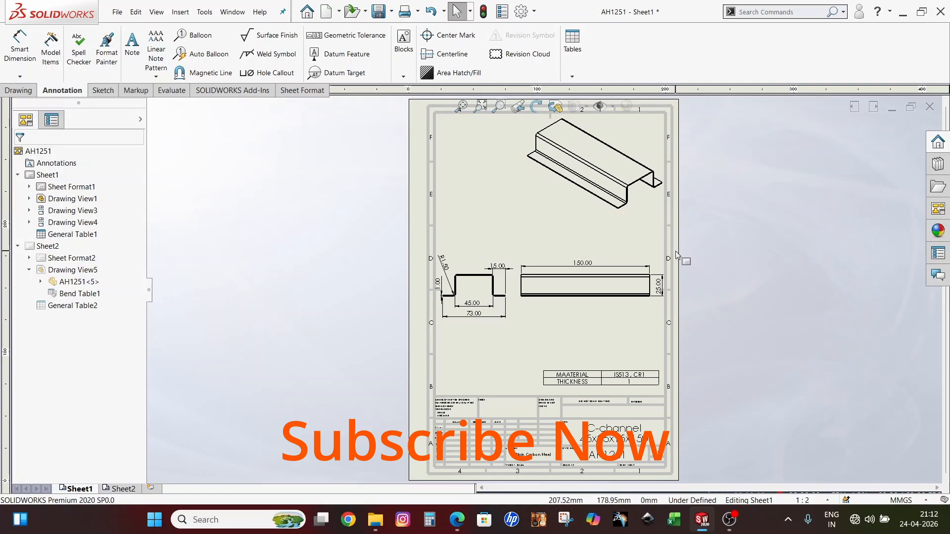
pyautogui.scroll(-1, 676, 248)
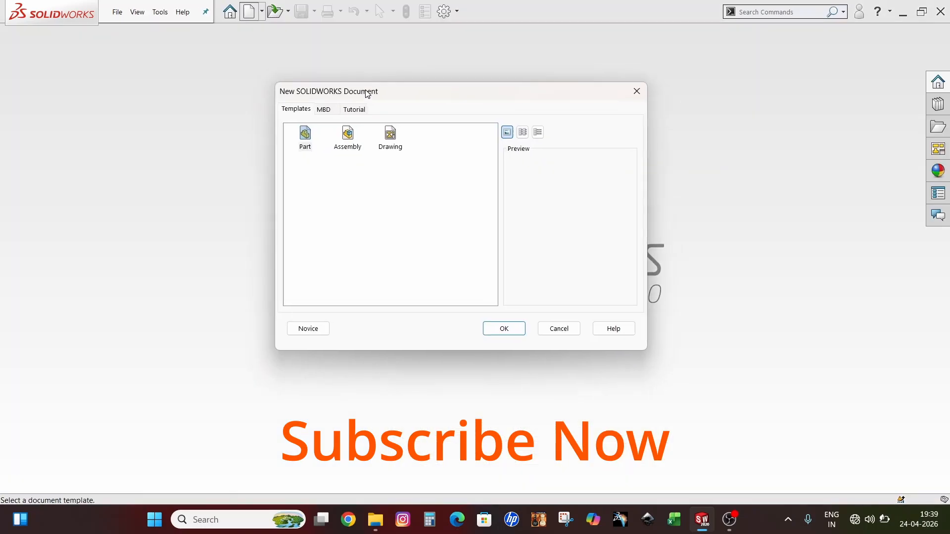
# Step: Create a new document from the Drawing template
pyautogui.moveTo(367, 95); pyautogui.dragTo(360, 87)
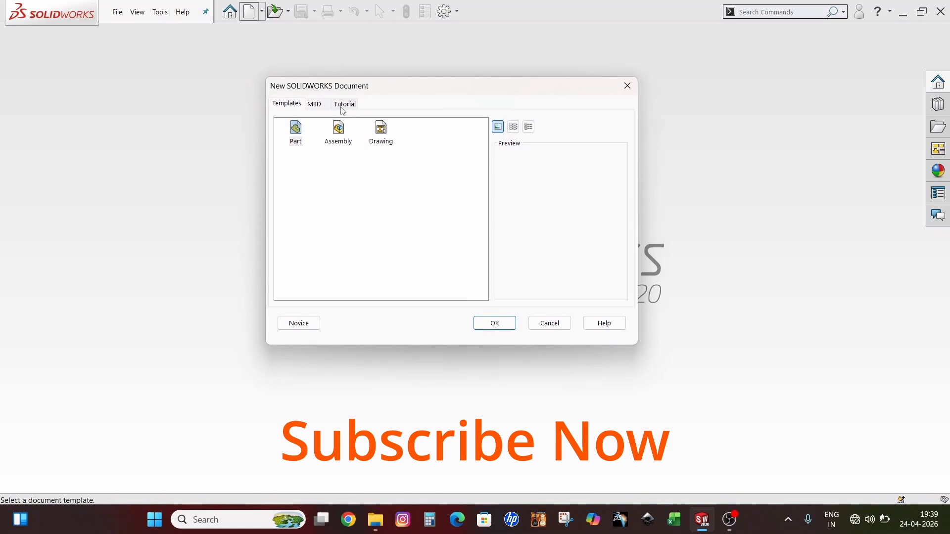
pyautogui.click(383, 133)
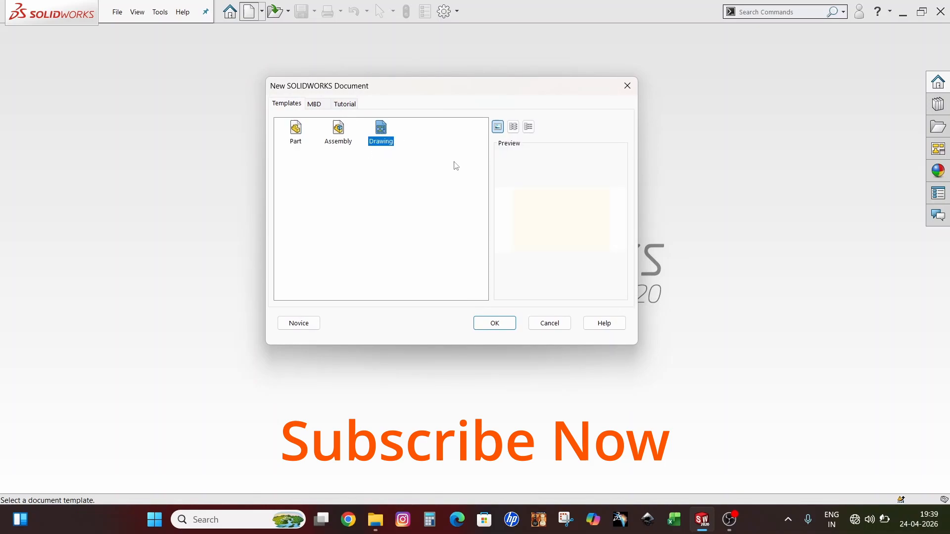
pyautogui.click(499, 324)
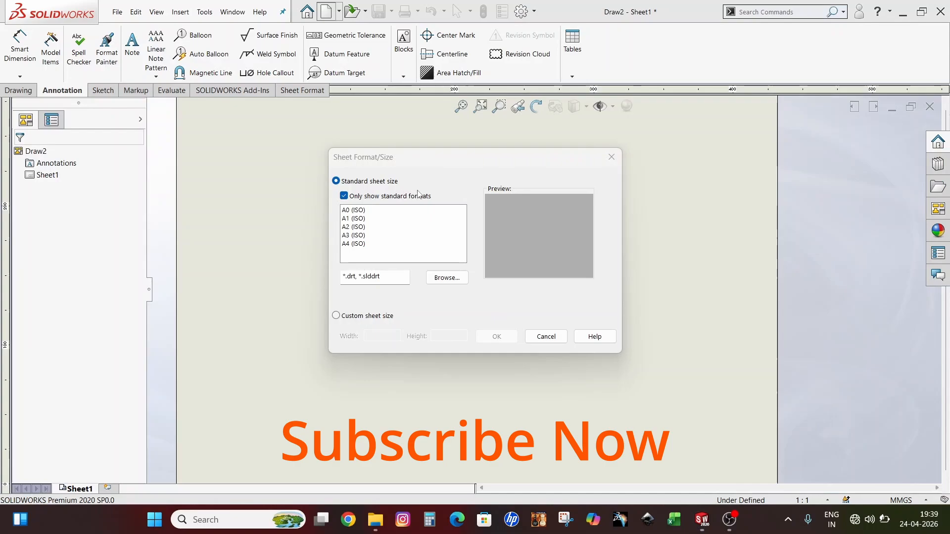
# Step: Browse the unfiltered sheet format list, restore the standard-formats filter and select the A4 (ISO) size
pyautogui.click(345, 196)
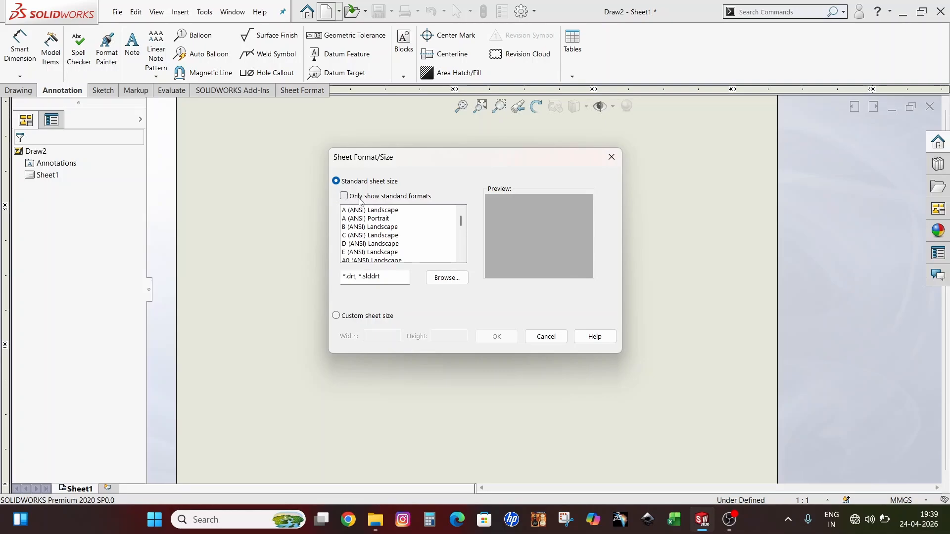
pyautogui.scroll(-2, 372, 238)
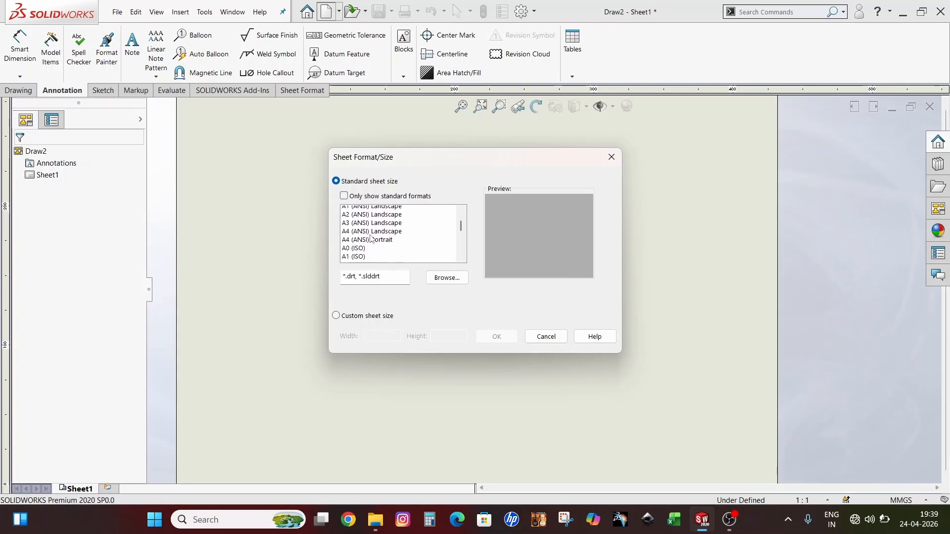
pyautogui.scroll(2, 373, 238)
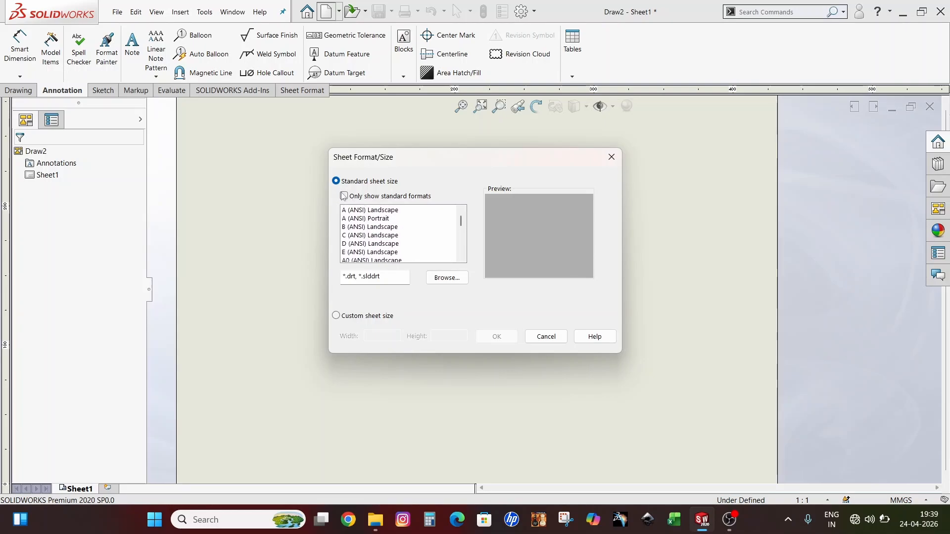
pyautogui.click(345, 196)
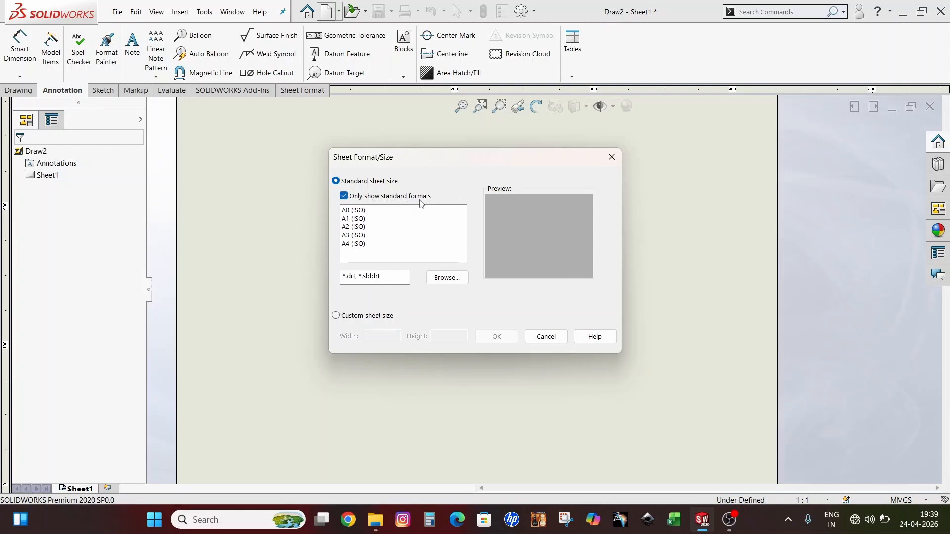
pyautogui.click(359, 244)
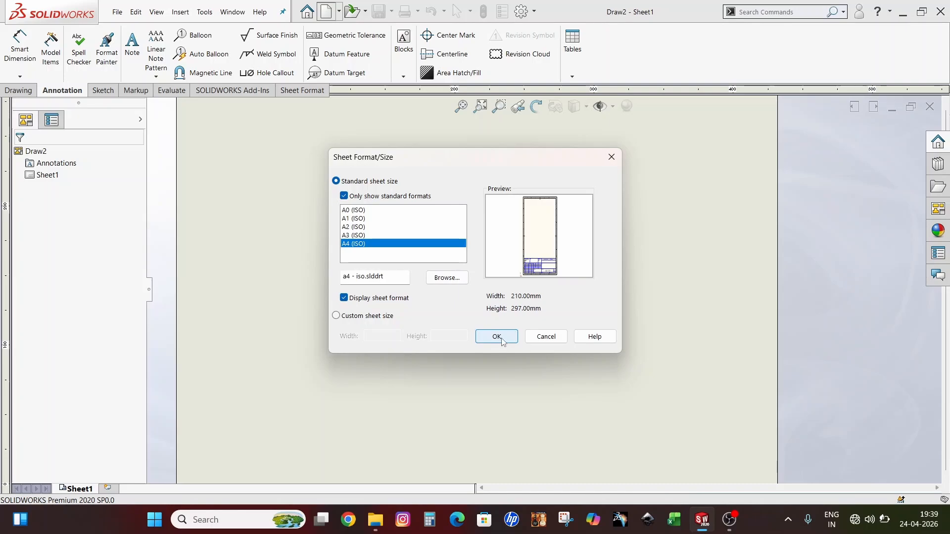
# Step: Try a custom sheet size with a width of 410 and a height of 500
pyautogui.click(336, 316)
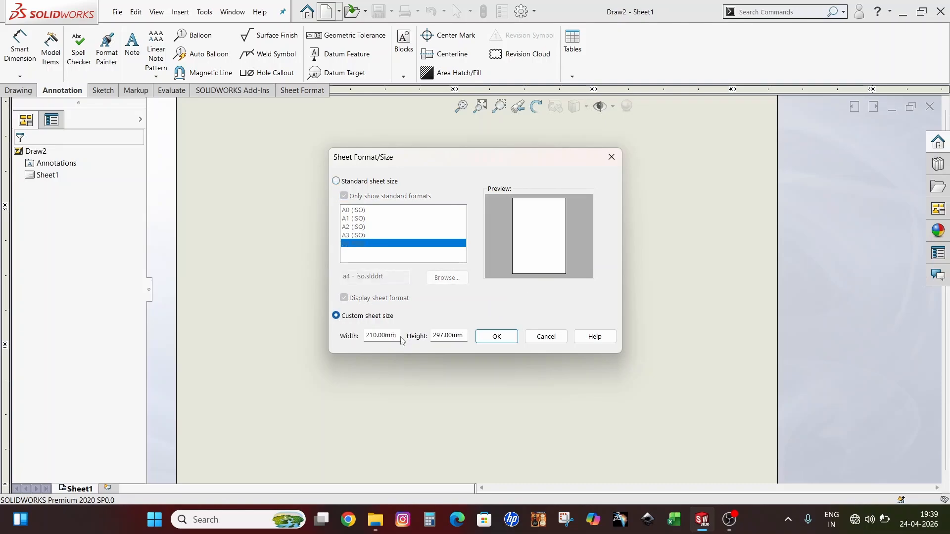
pyautogui.moveTo(399, 335); pyautogui.dragTo(347, 331)
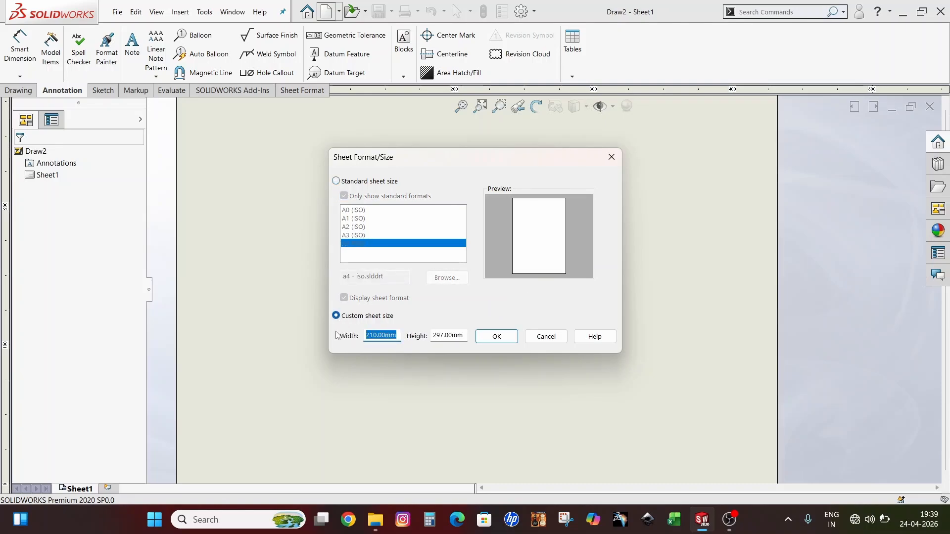
pyautogui.write('410')
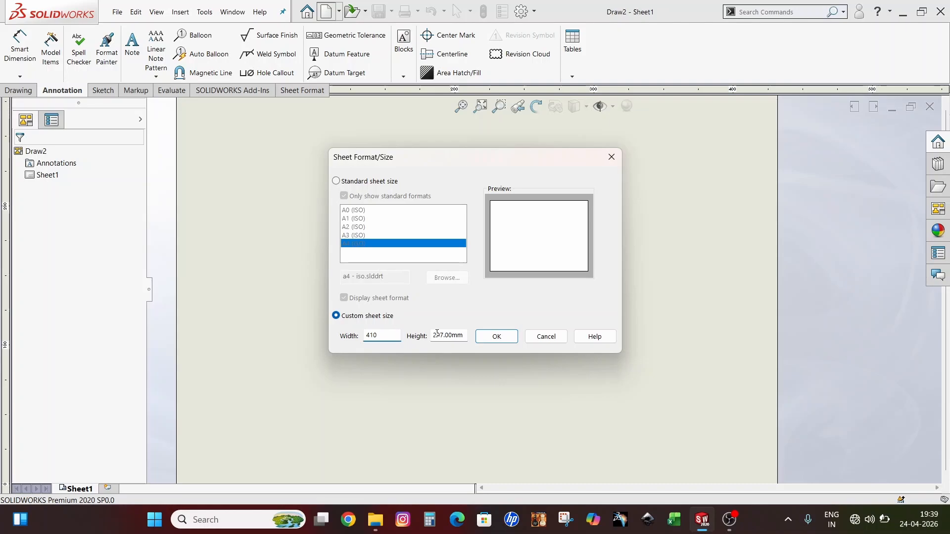
pyautogui.click(465, 337)
pyautogui.press('BackSpace')
pyautogui.press('BackSpace')
pyautogui.press('BackSpace')
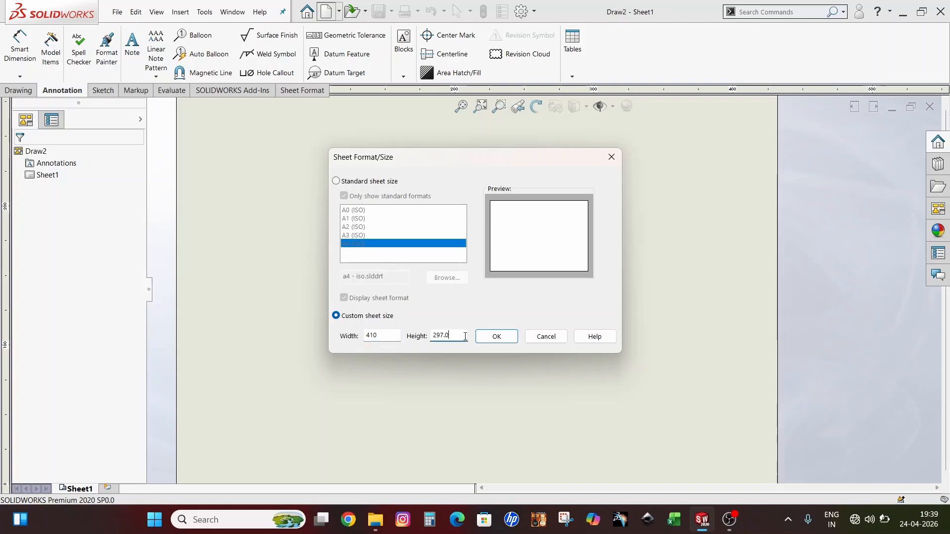
pyautogui.press('BackSpace')
pyautogui.press('BackSpace')
pyautogui.press('BackSpace')
pyautogui.write('500')
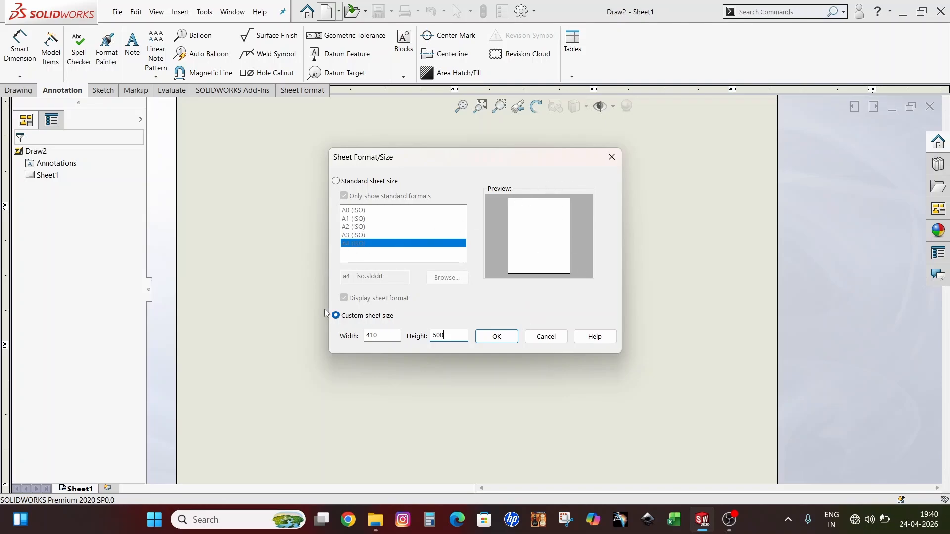
# Step: Create the sheet with the standard A4 (ISO) format and close Model View without inserting a part
pyautogui.click(336, 182)
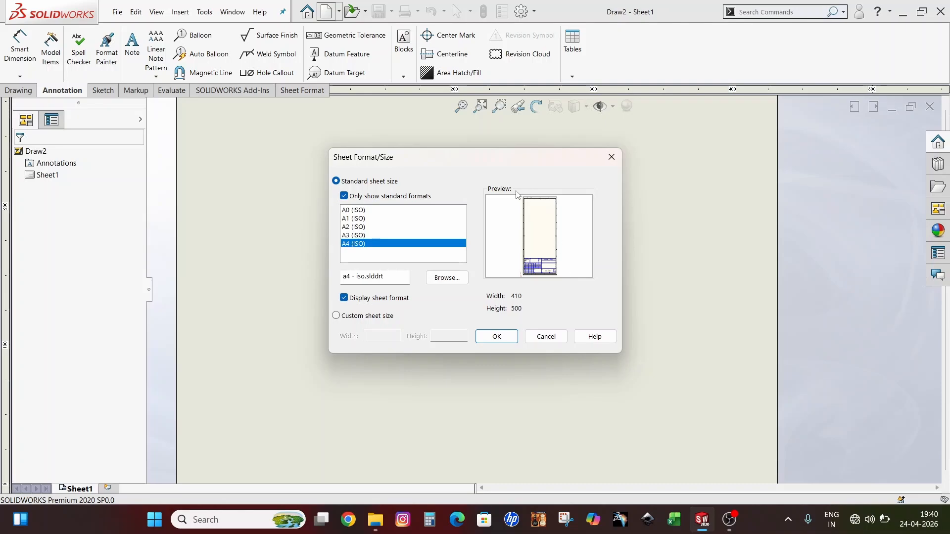
pyautogui.click(498, 338)
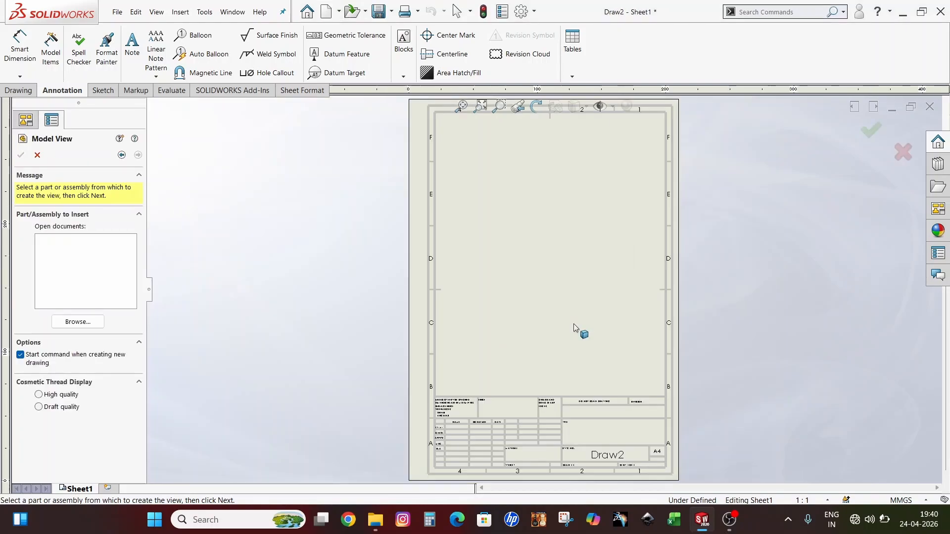
pyautogui.click(38, 157)
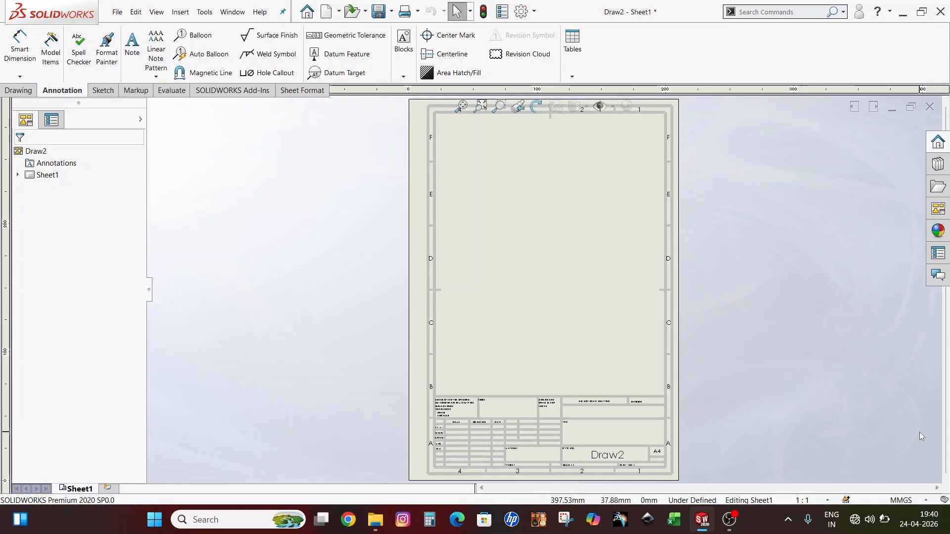
# Step: Check the available unit systems for the drawing without changing the selection
pyautogui.click(901, 501)
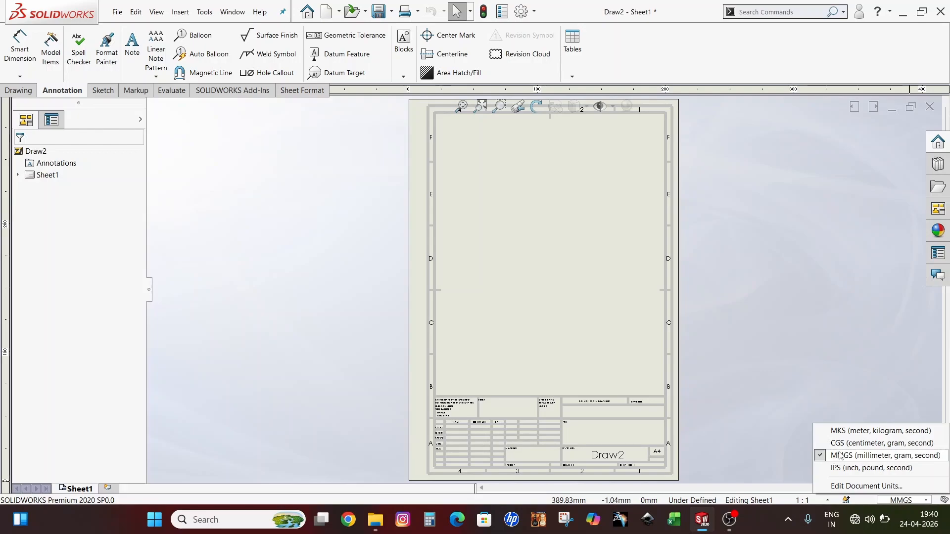
pyautogui.click(782, 334)
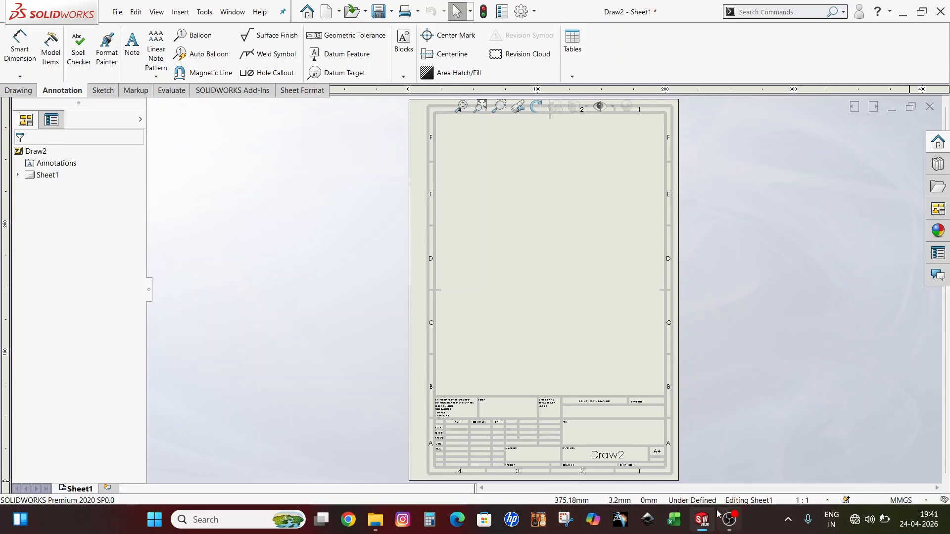
pyautogui.click(729, 524)
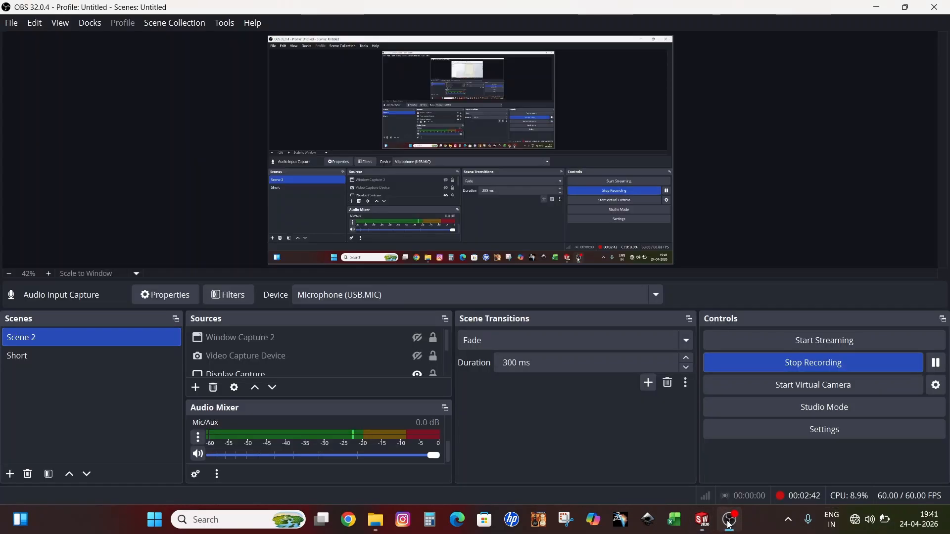
pyautogui.click(788, 363)
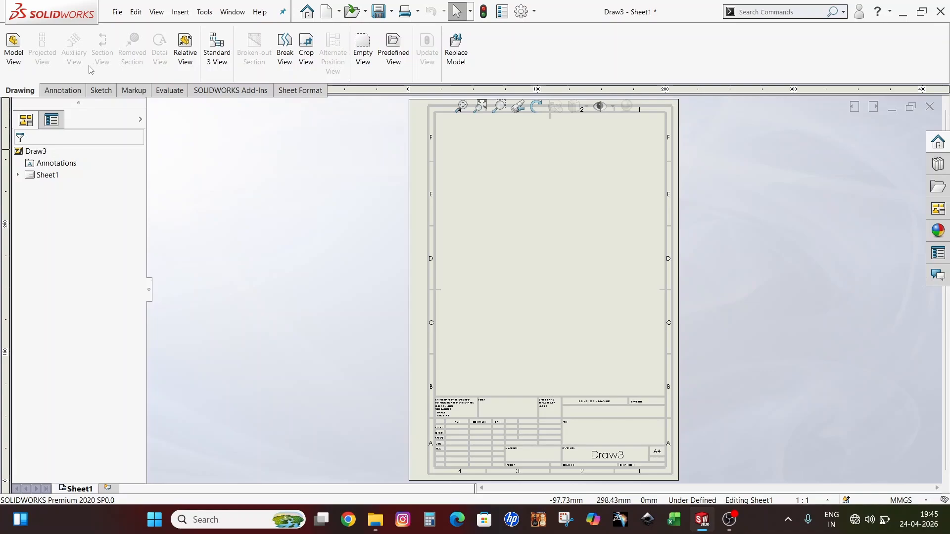
# Step: Insert a model view of the AH1251 part from the Desktop and place it in the upper middle of the sheet
pyautogui.click(13, 43)
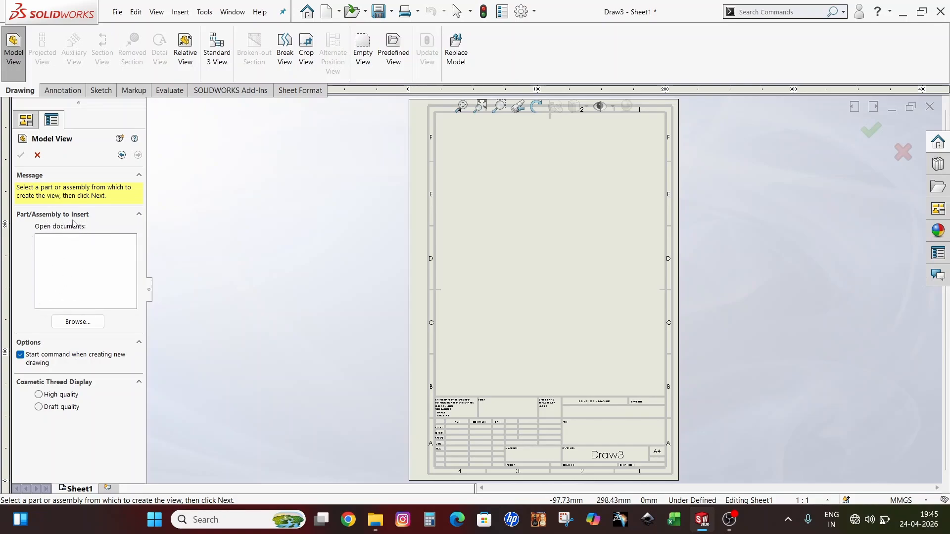
pyautogui.click(75, 322)
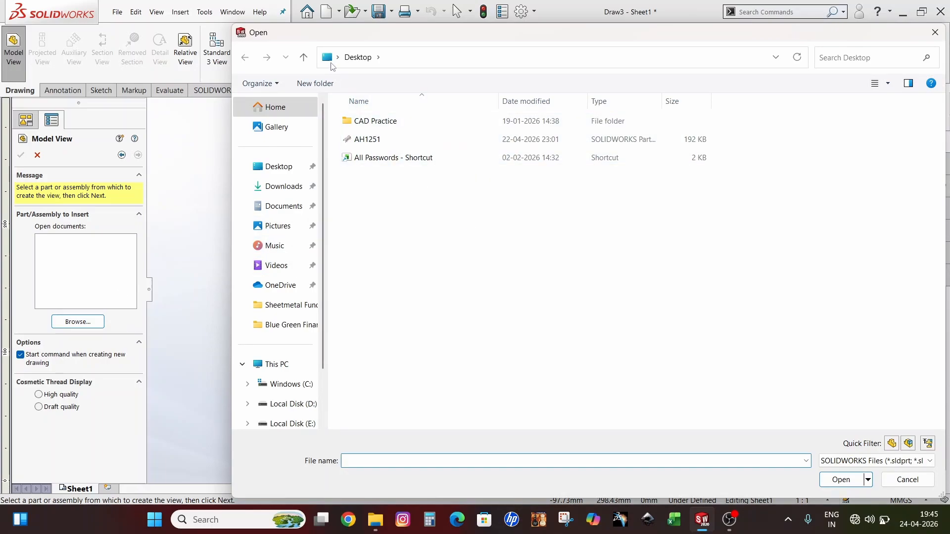
pyautogui.click(375, 143)
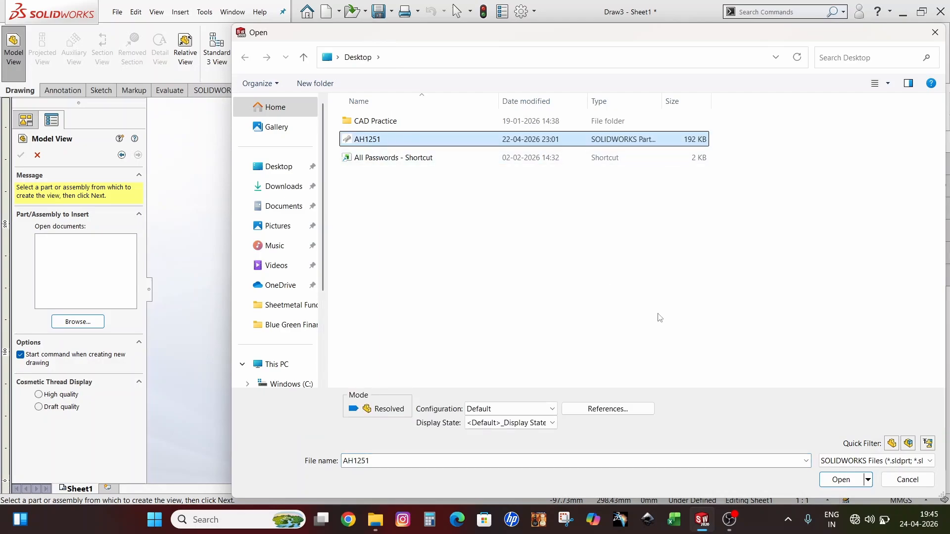
pyautogui.click(842, 480)
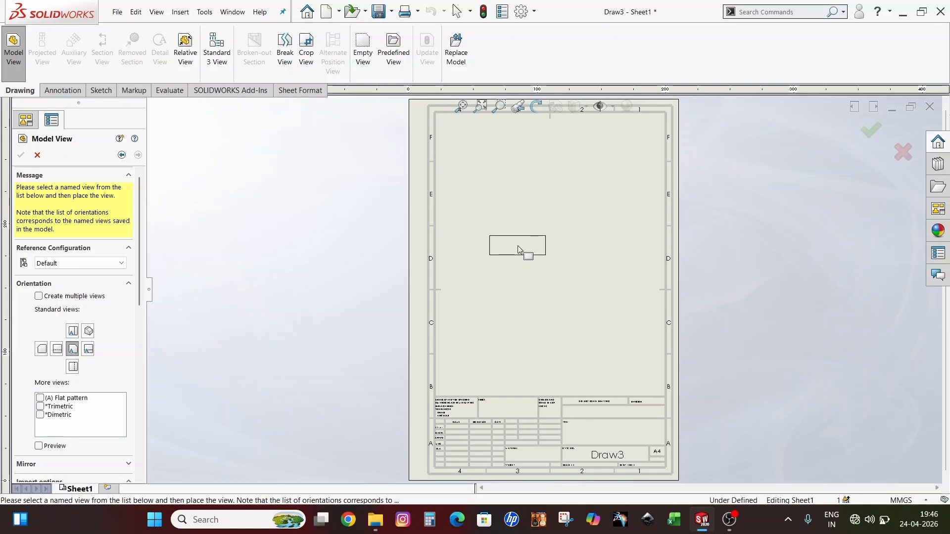
pyautogui.click(519, 249)
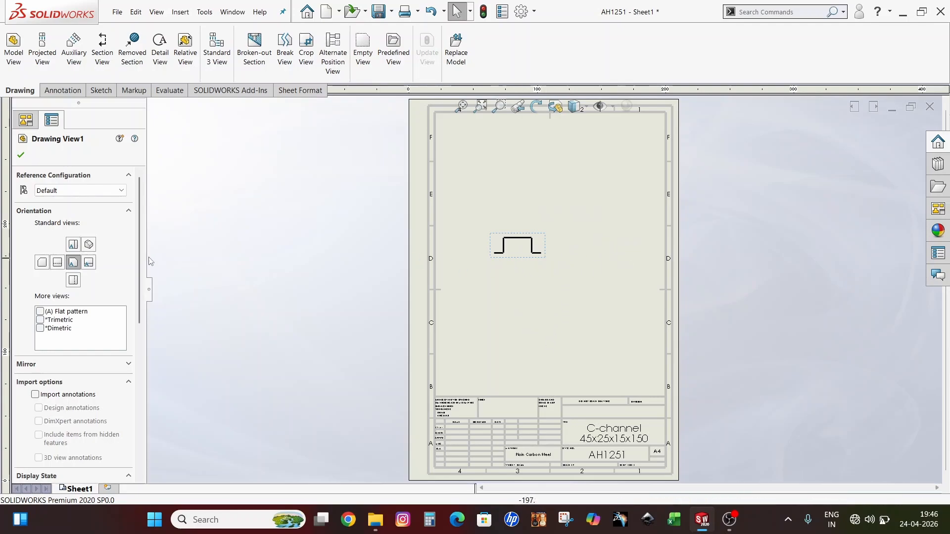
# Step: Try the Top and Bottom orientations on the placed view, settle on the Left orientation and accept it
pyautogui.click(78, 267)
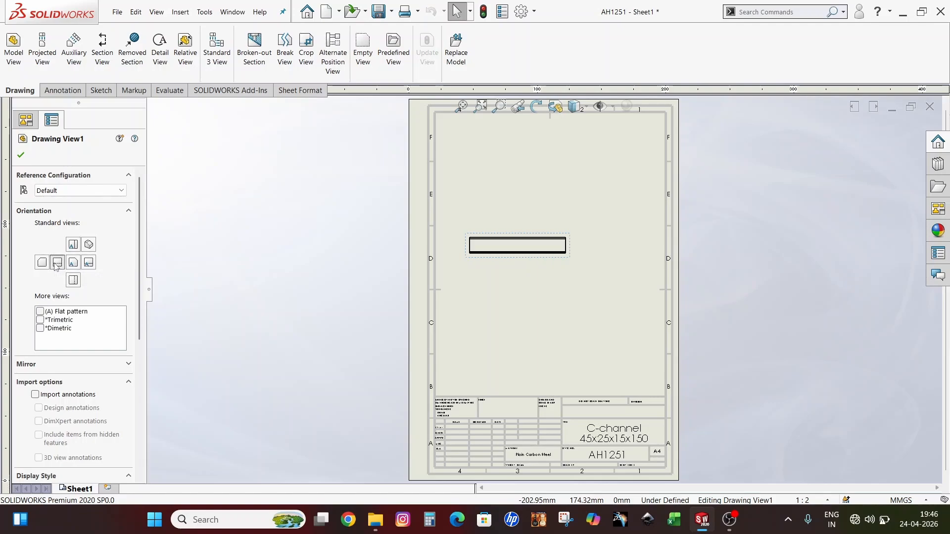
pyautogui.click(74, 244)
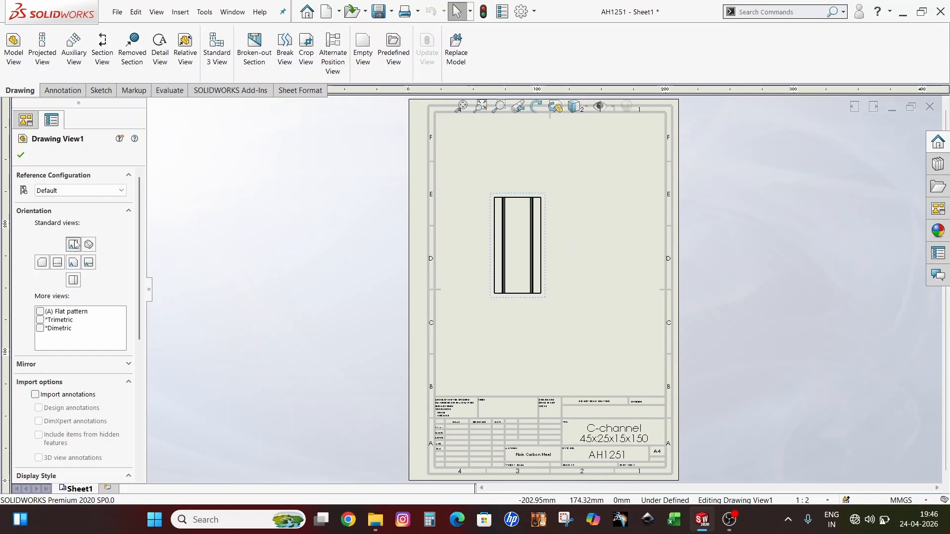
pyautogui.click(74, 283)
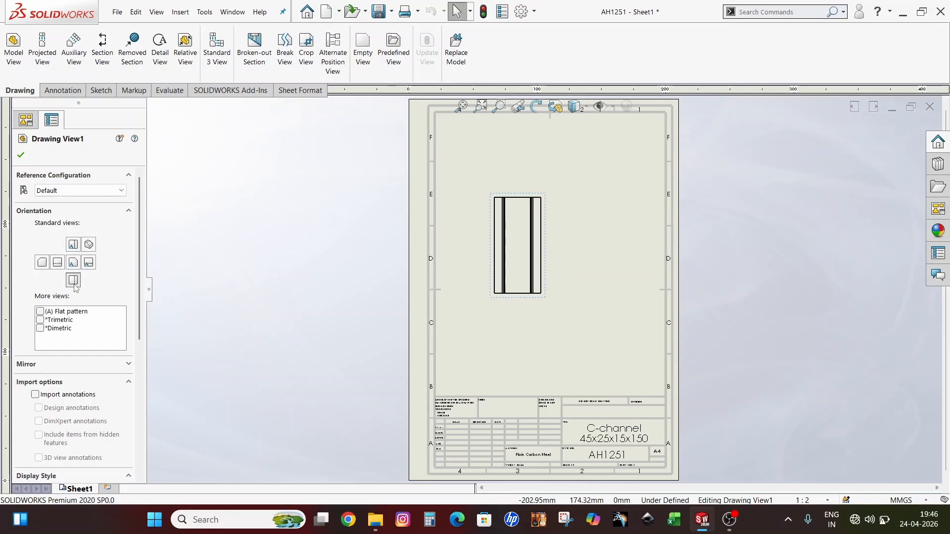
pyautogui.click(60, 265)
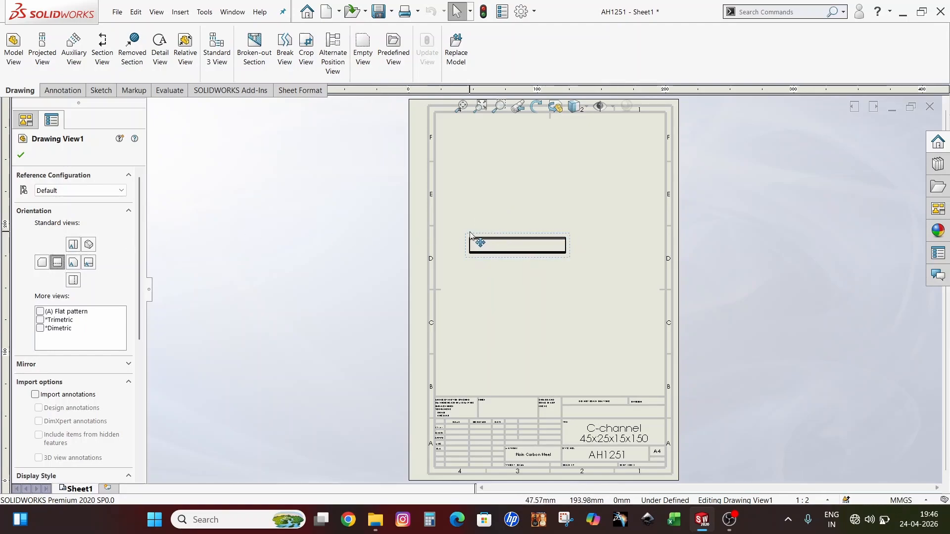
pyautogui.click(21, 156)
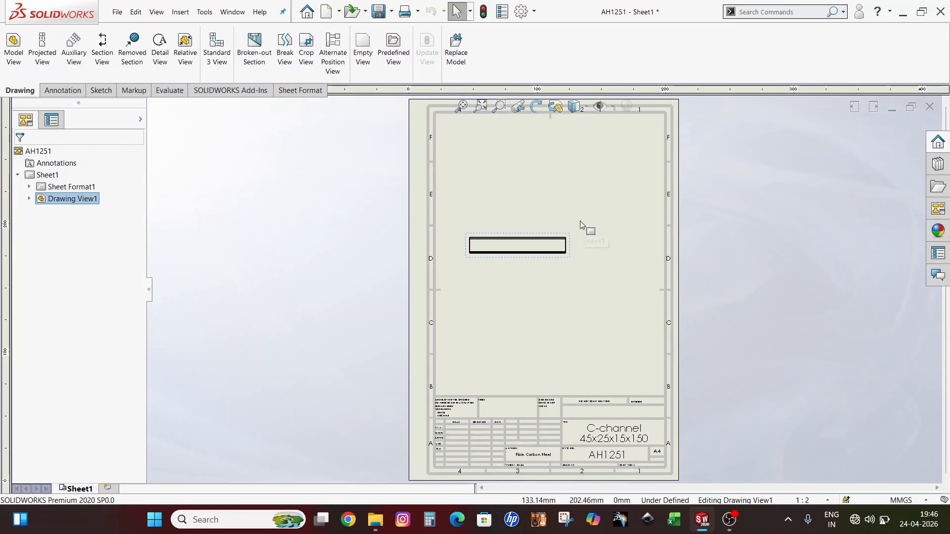
# Step: Shift the placed model view slightly to the right on the sheet and accept its position
pyautogui.scroll(-2, 581, 222)
pyautogui.scroll(1, 581, 222)
pyautogui.scroll(-2, 581, 222)
pyautogui.scroll(4, 581, 222)
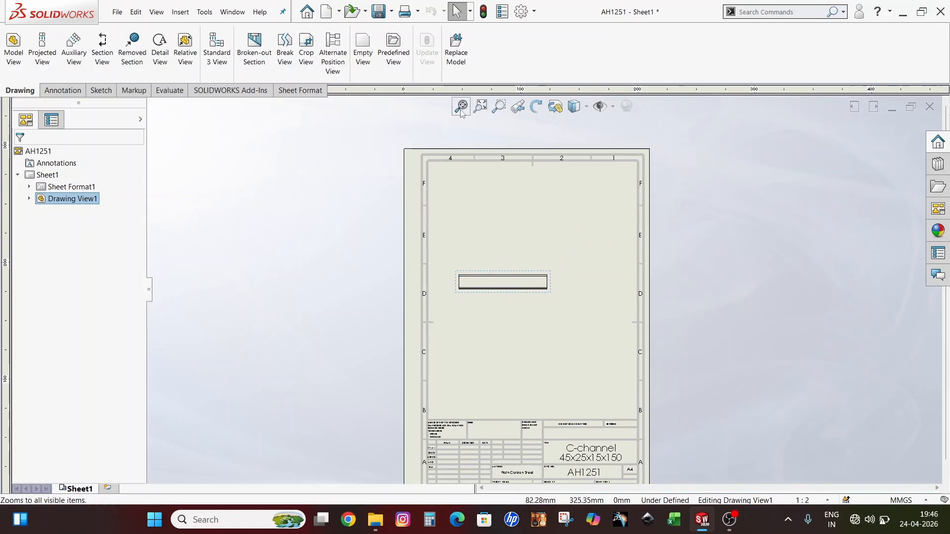
pyautogui.scroll(-1, 535, 183)
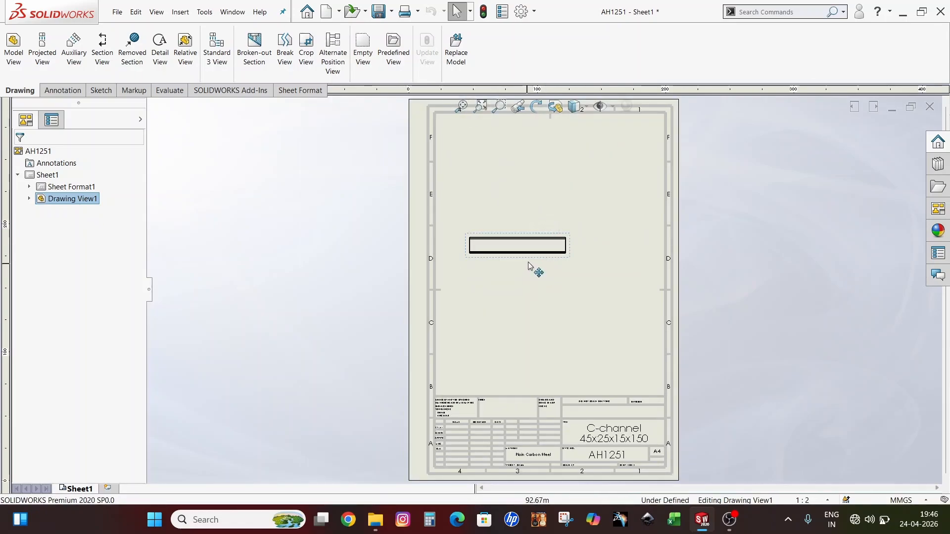
pyautogui.moveTo(534, 269); pyautogui.dragTo(540, 263)
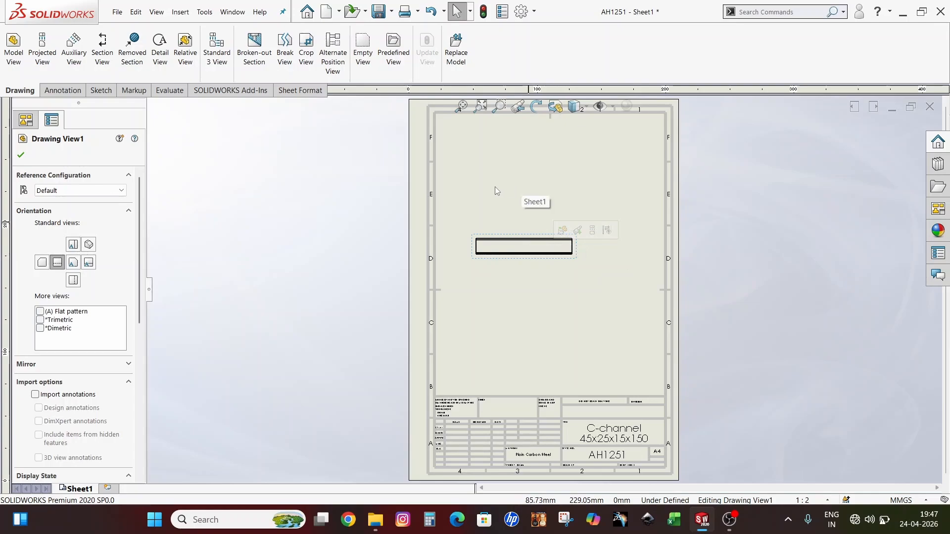
pyautogui.click(316, 207)
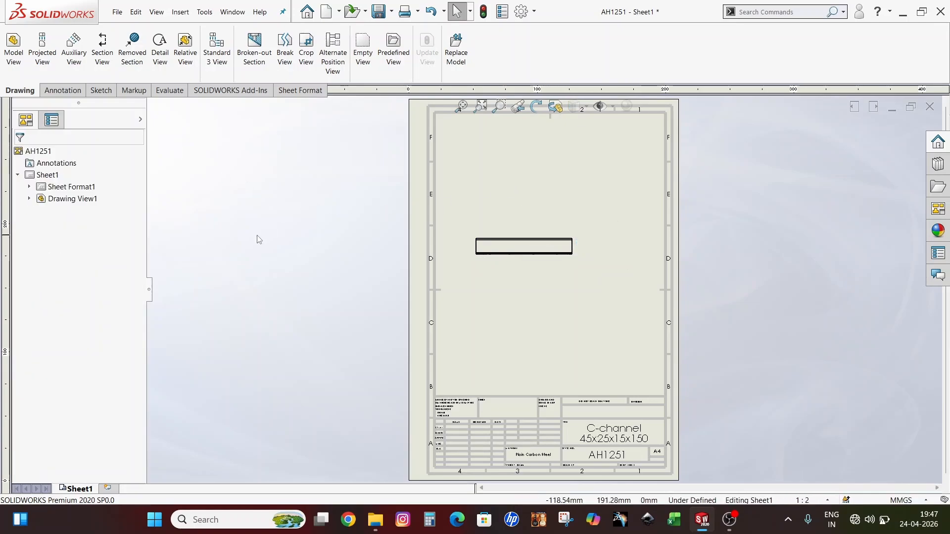
# Step: Try a projected end-profile view to the left of the channel's long side view and delete it
pyautogui.click(49, 49)
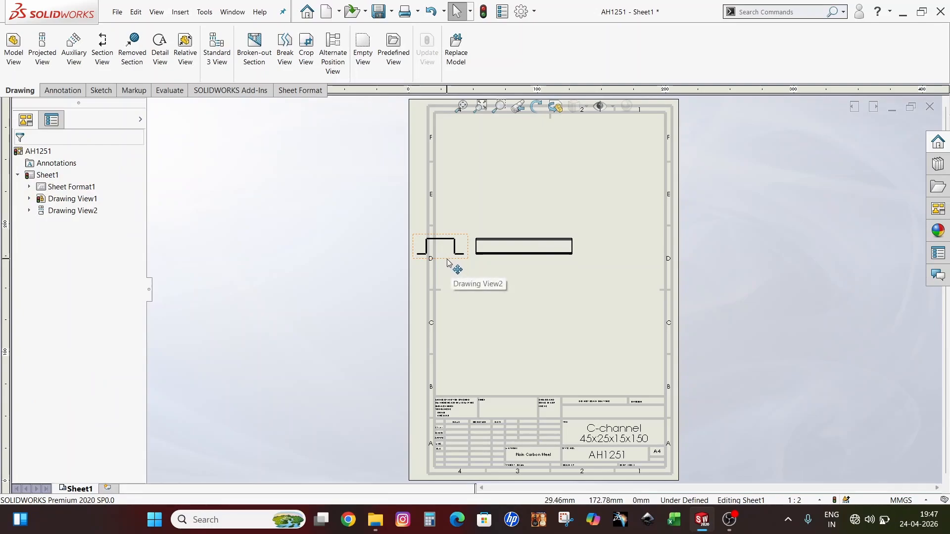
pyautogui.click(445, 255)
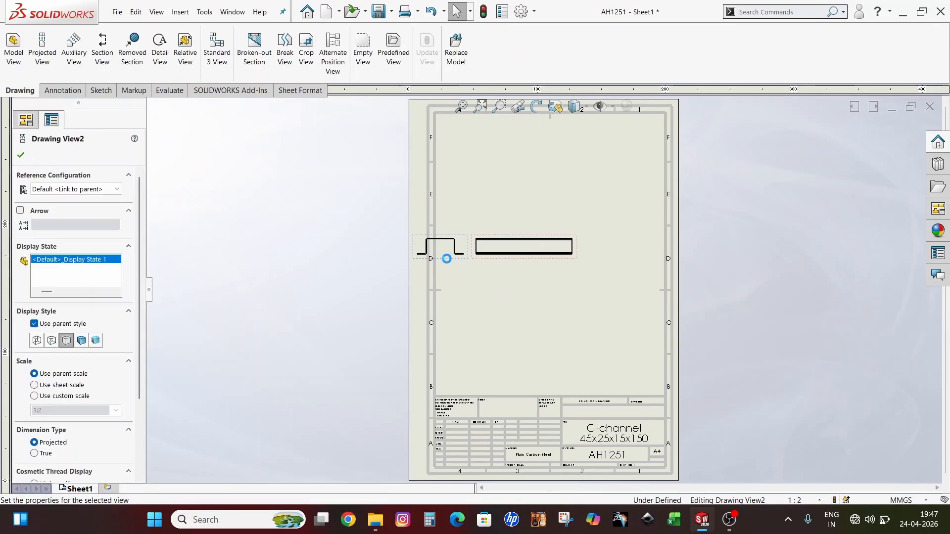
pyautogui.press('Delete')
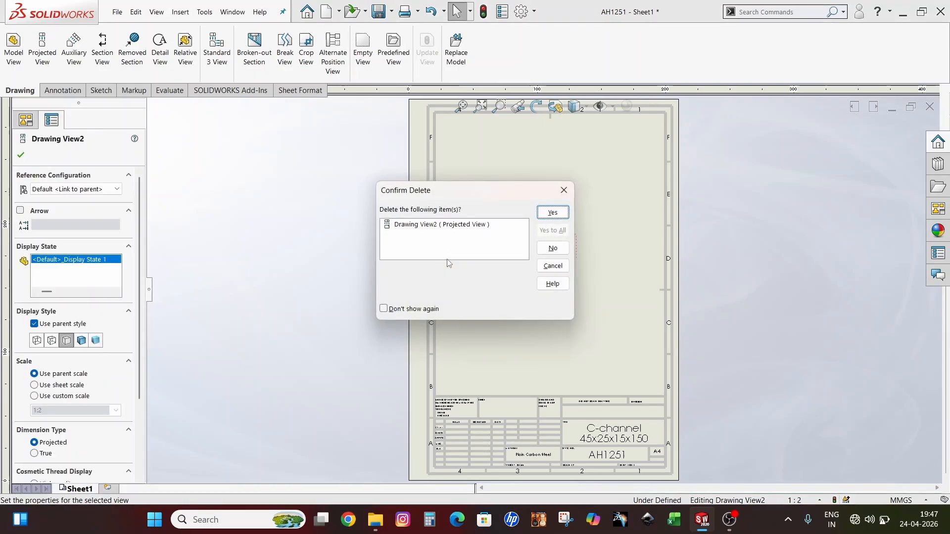
pyautogui.click(550, 216)
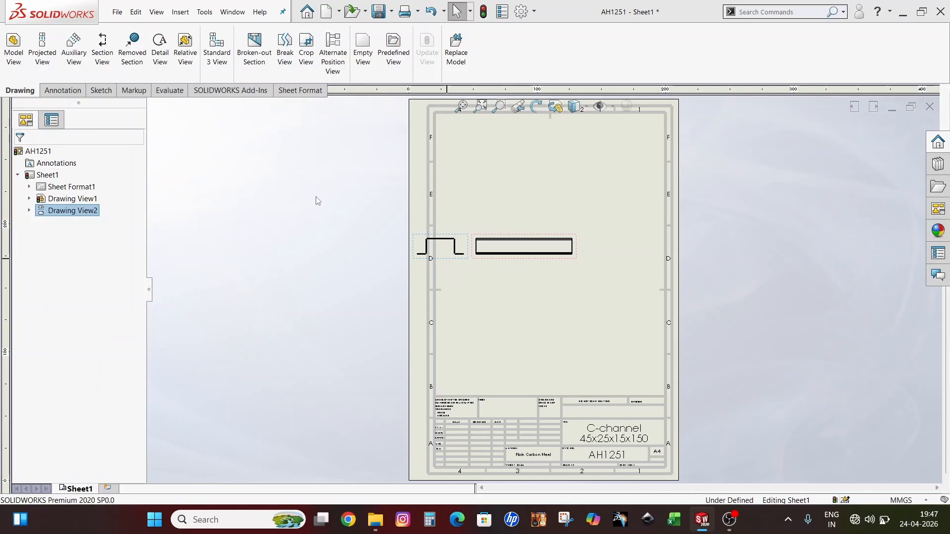
# Step: Project the end-profile view to the left of the long side view and move both views right to space them apart
pyautogui.click(50, 45)
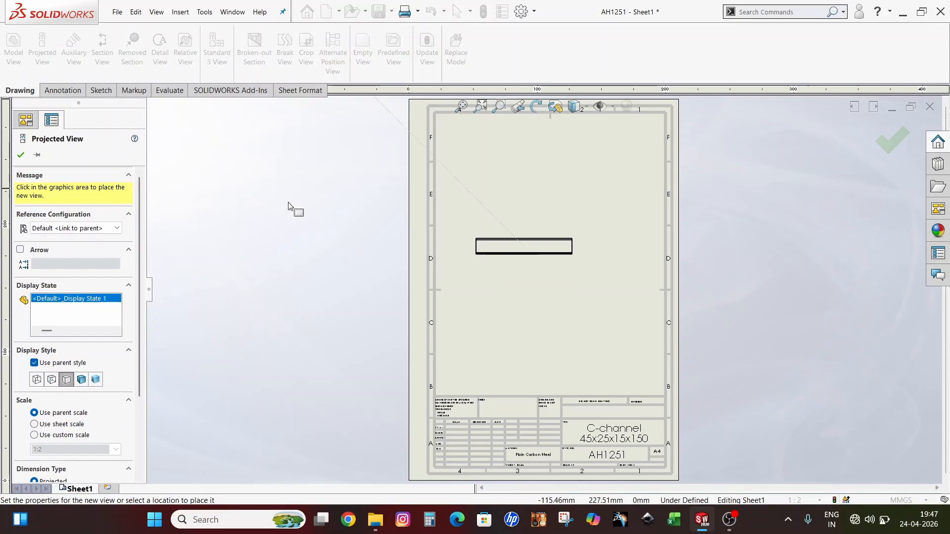
pyautogui.click(456, 250)
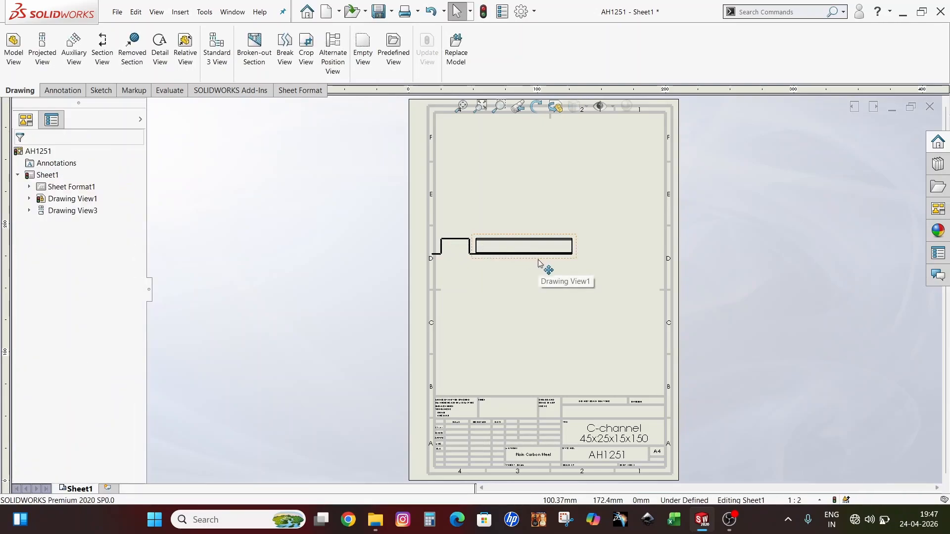
pyautogui.moveTo(539, 262); pyautogui.dragTo(561, 265)
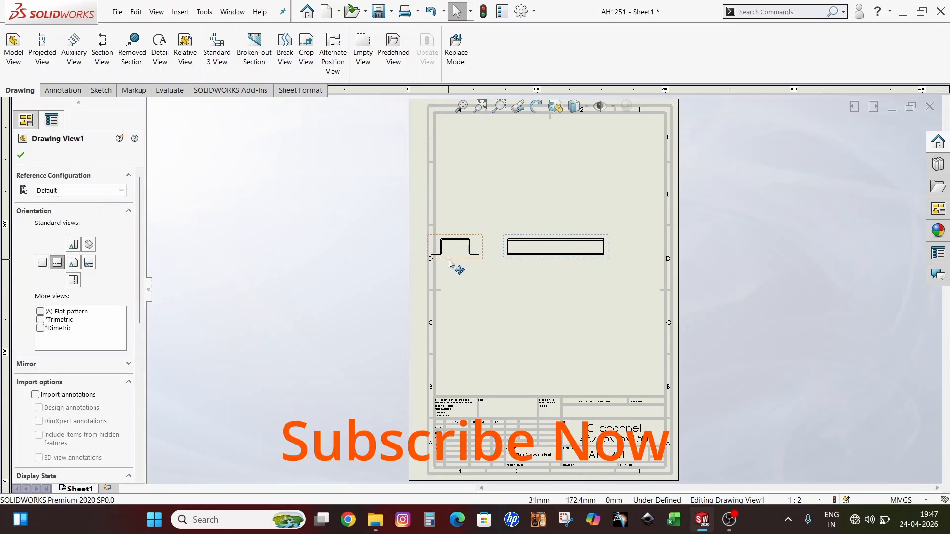
pyautogui.moveTo(446, 262); pyautogui.dragTo(469, 265)
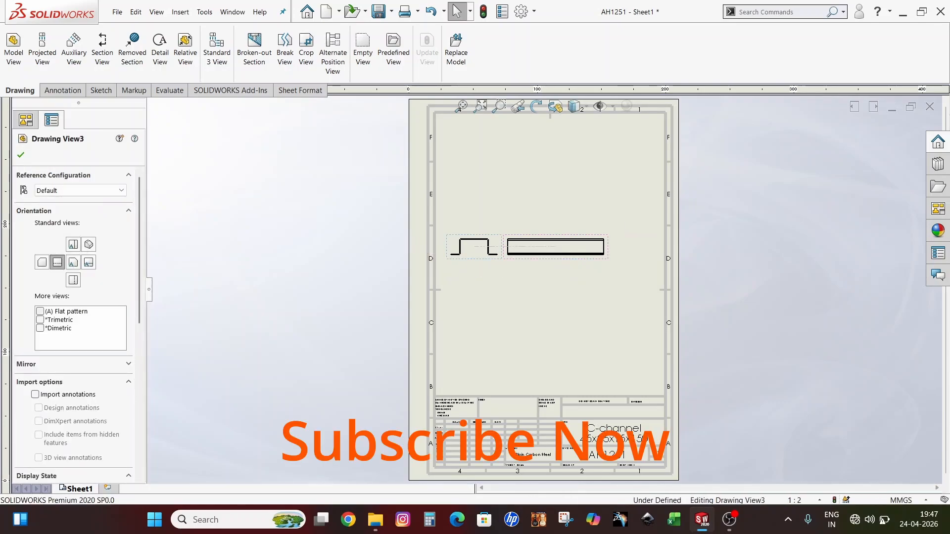
pyautogui.click(21, 156)
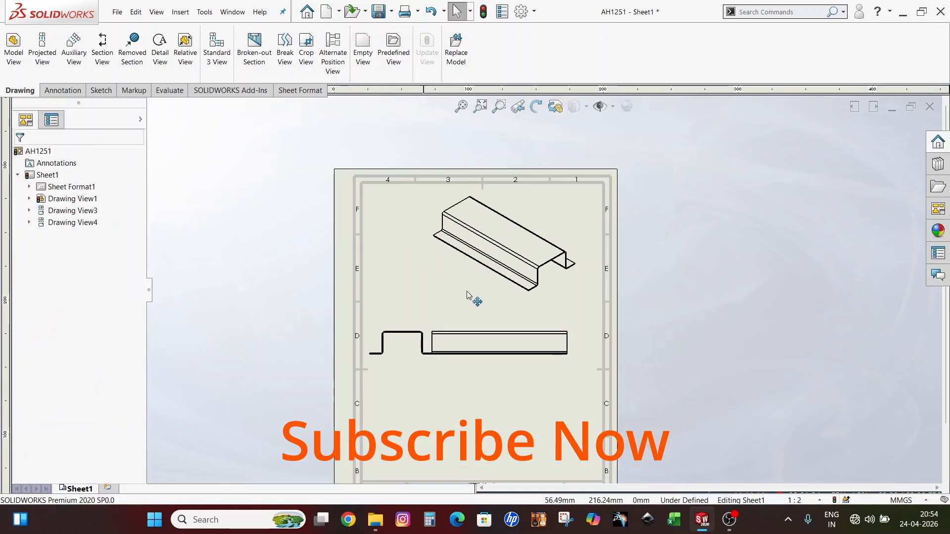
# Step: Move the long side view lower on the sheet and farther right from the end-profile view
pyautogui.press('f')
pyautogui.click(461, 108)
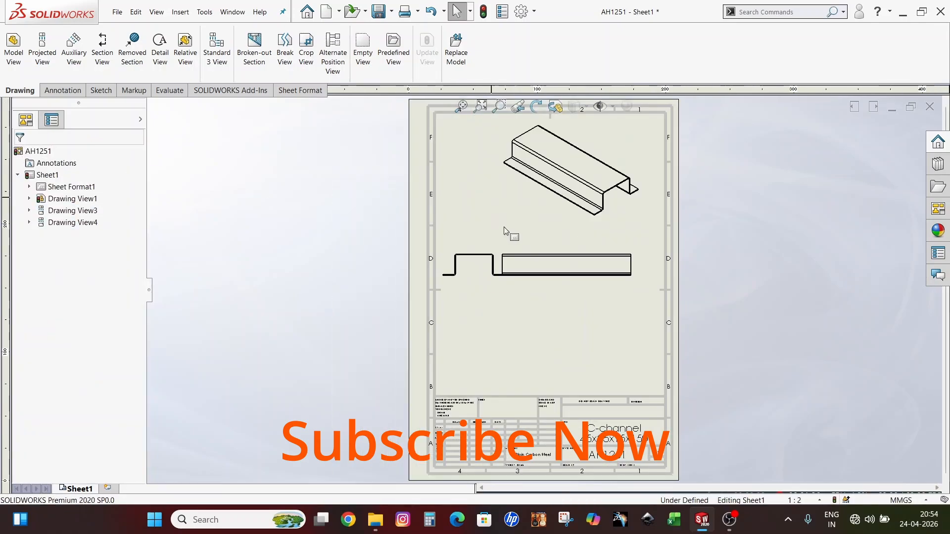
pyautogui.click(612, 297)
pyautogui.moveTo(611, 294)
pyautogui.mouseDown()
pyautogui.moveTo(602, 303)
pyautogui.moveTo(612, 301)
pyautogui.mouseUp()
# Step: Move the isometric view toward the sheet's upper-right corner
pyautogui.click(575, 223)
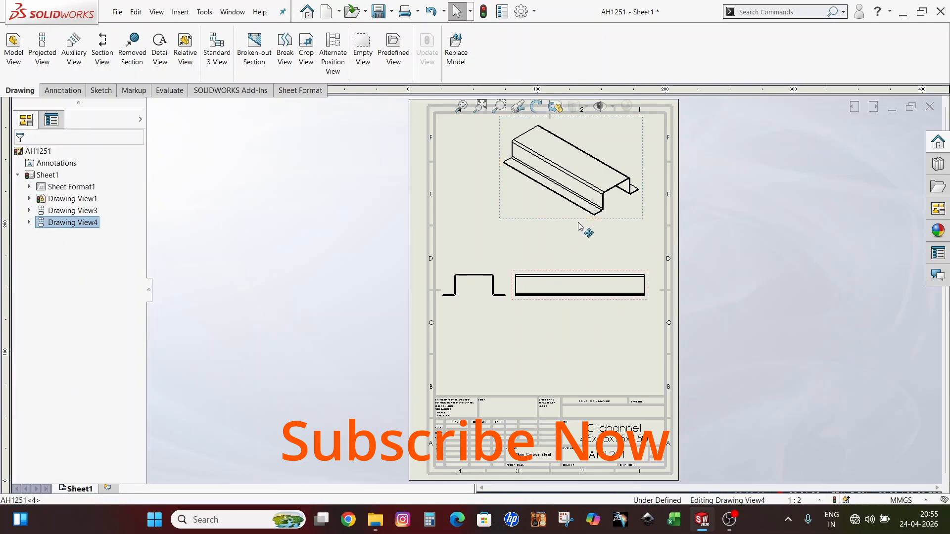
pyautogui.press('f')
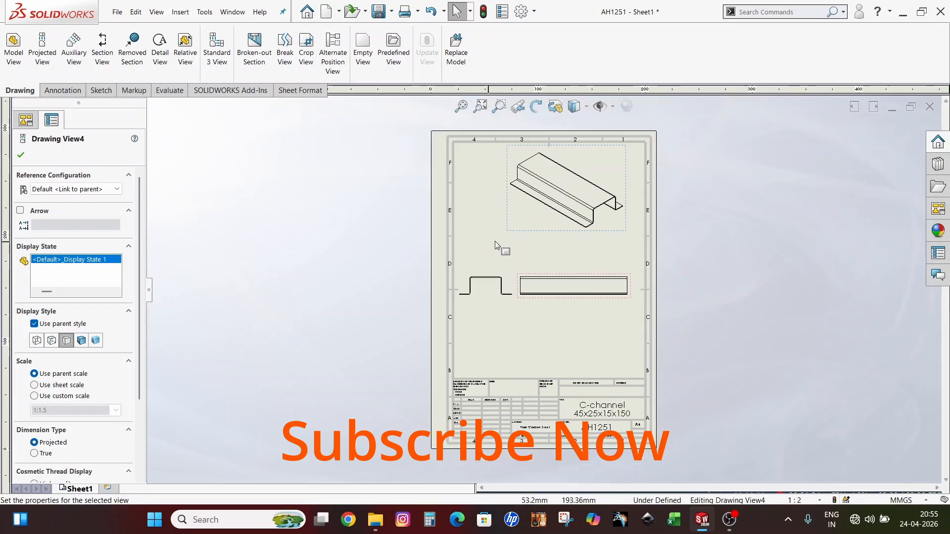
pyautogui.moveTo(637, 239); pyautogui.dragTo(664, 232)
pyautogui.click(639, 234)
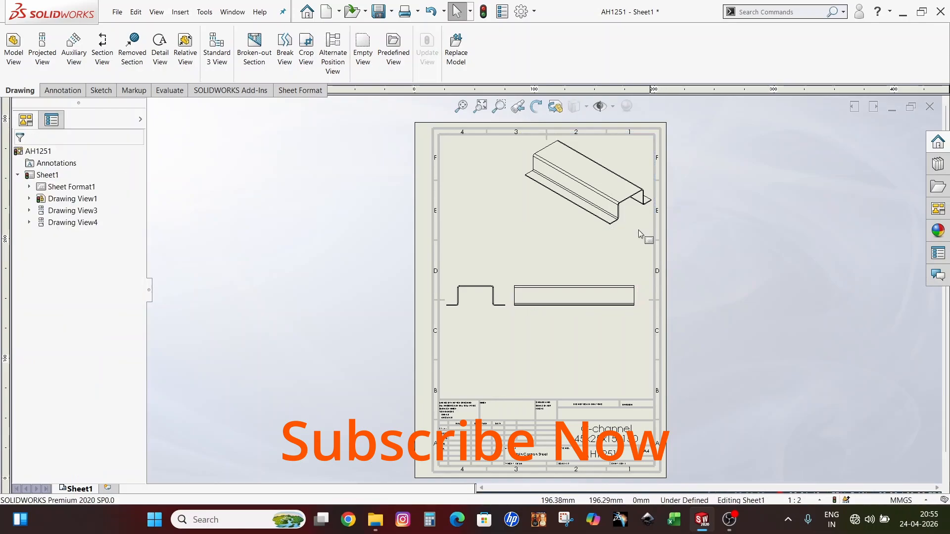
# Step: Nudge the end-profile view sideways to adjust its position beside the long side view
pyautogui.scroll(1, 639, 234)
pyautogui.scroll(-3, 616, 257)
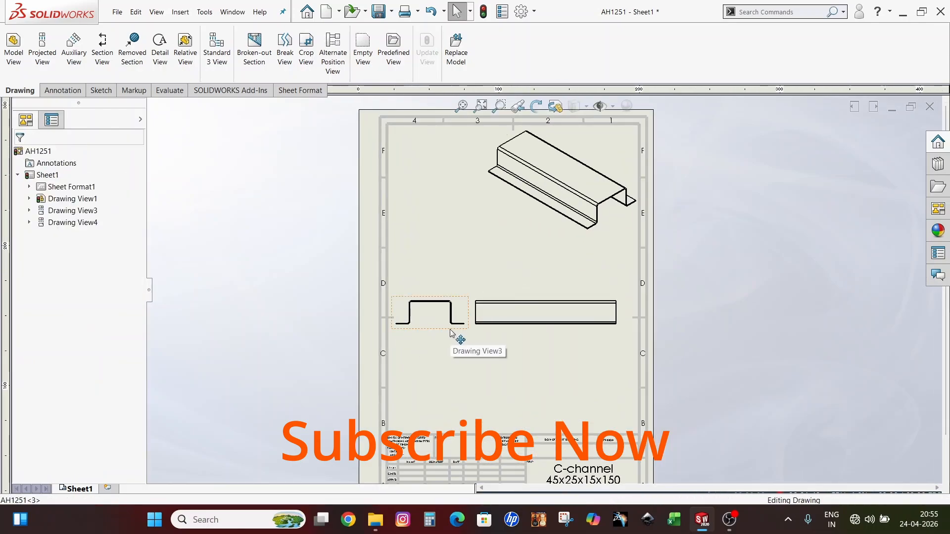
pyautogui.moveTo(451, 333); pyautogui.dragTo(457, 333)
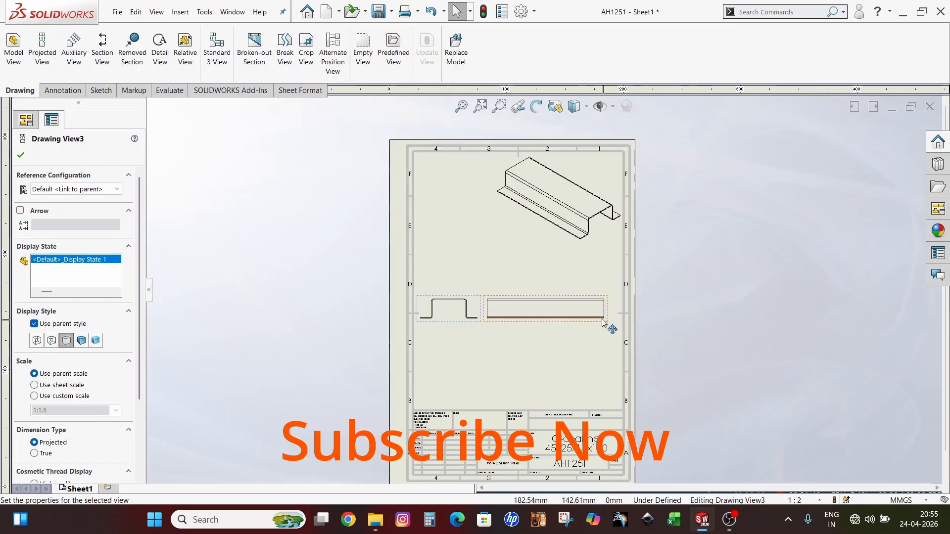
pyautogui.scroll(-1, 702, 282)
pyautogui.click(713, 295)
pyautogui.press('f')
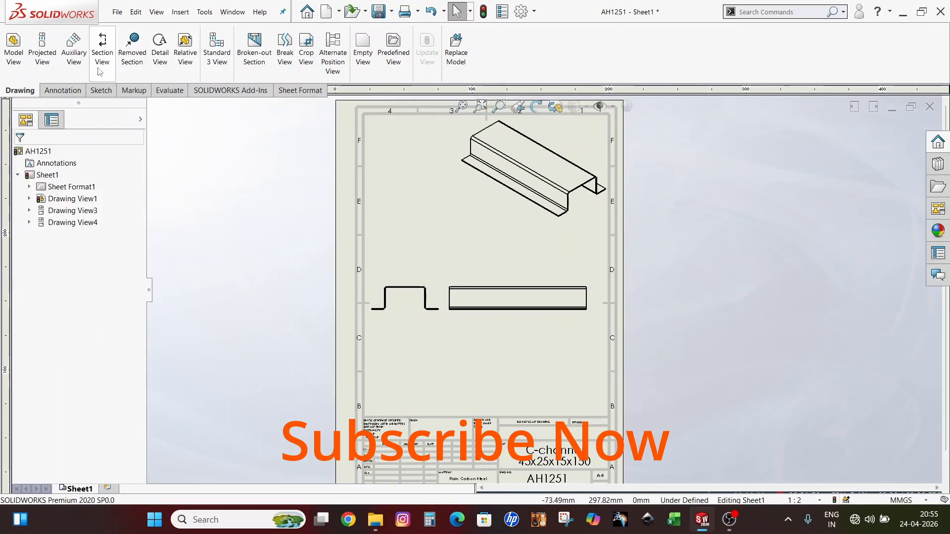
# Step: Add a Smart Dimension for the channel's overall length between its two end edges, placed above the long side view
pyautogui.click(62, 90)
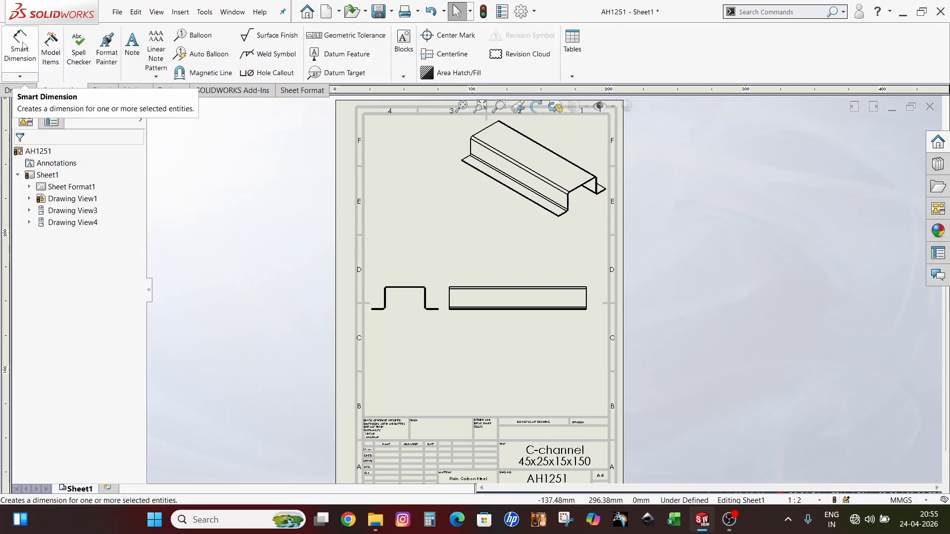
pyautogui.click(22, 48)
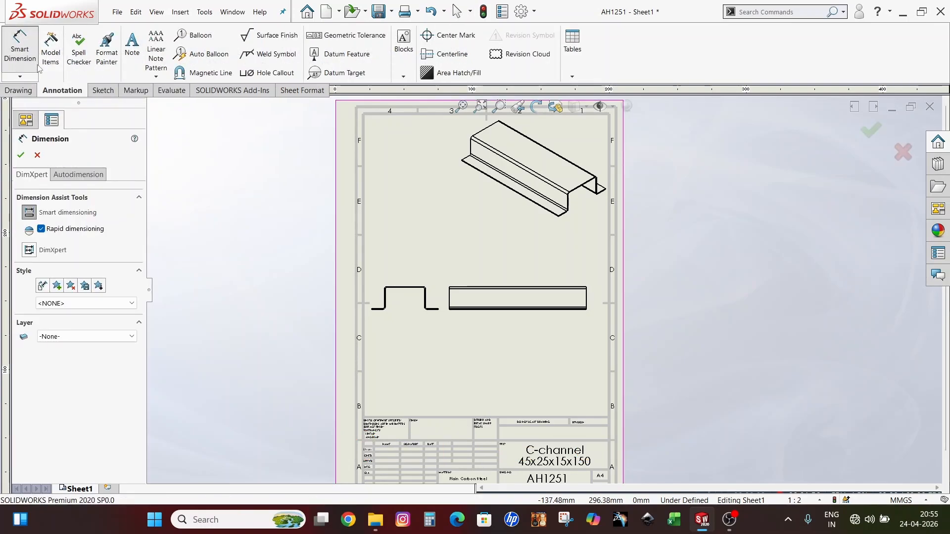
pyautogui.scroll(-2, 587, 305)
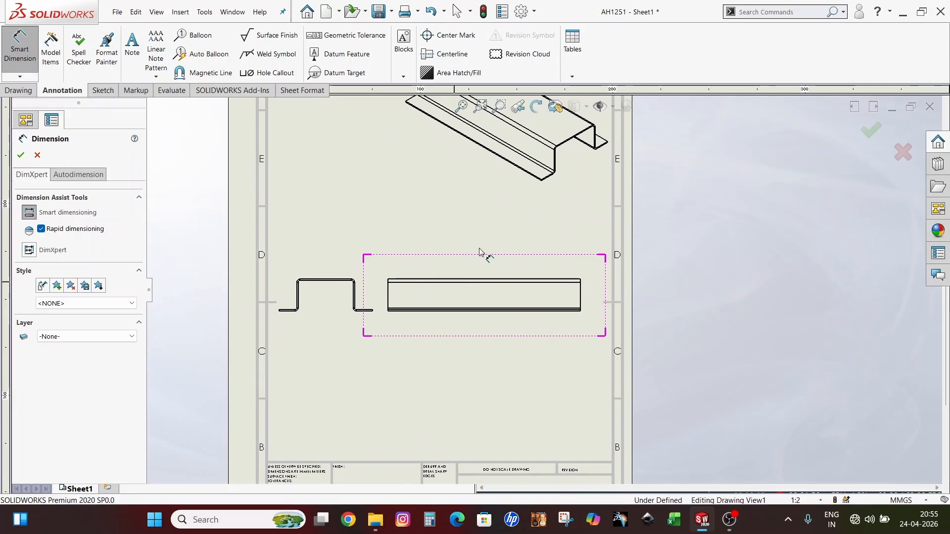
pyautogui.scroll(-2, 479, 248)
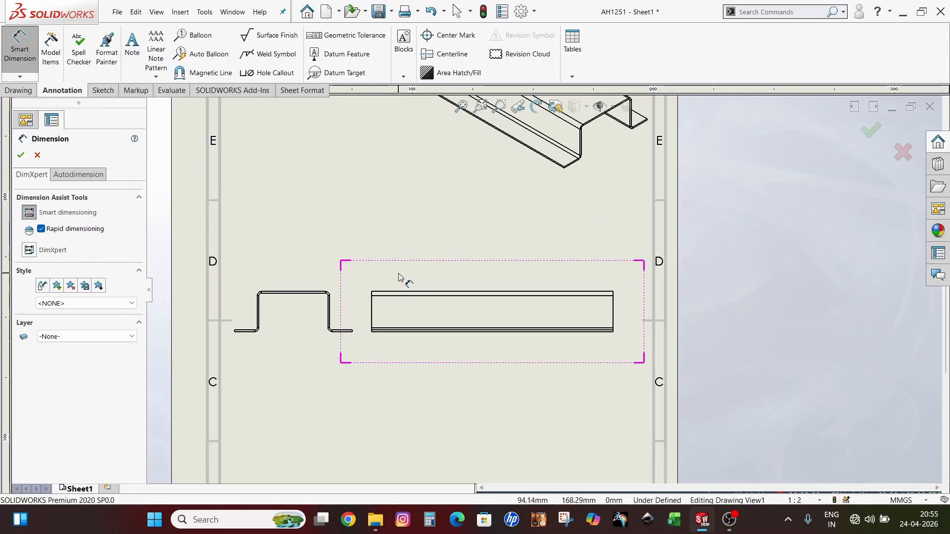
pyautogui.press('Escape')
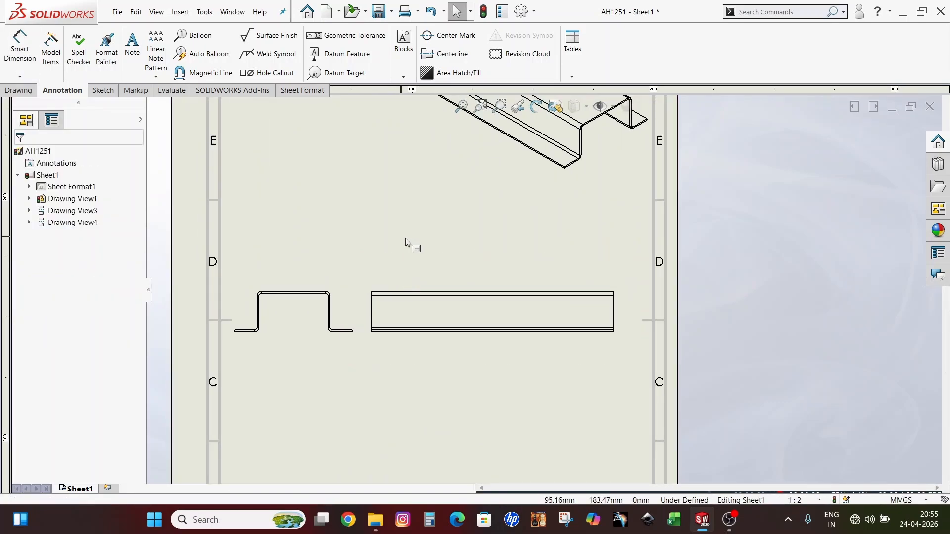
pyautogui.click(456, 286)
pyautogui.press('Escape')
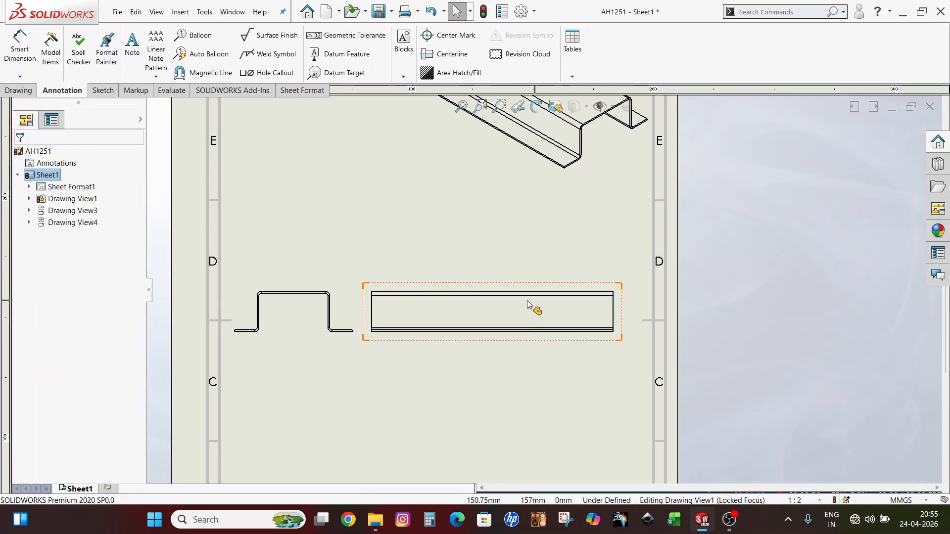
pyautogui.click(37, 45)
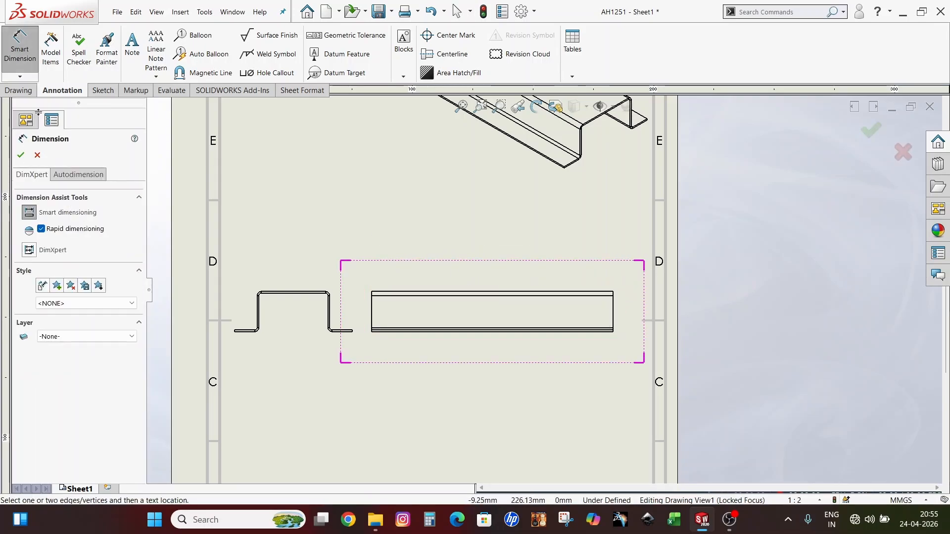
pyautogui.scroll(-2, 589, 317)
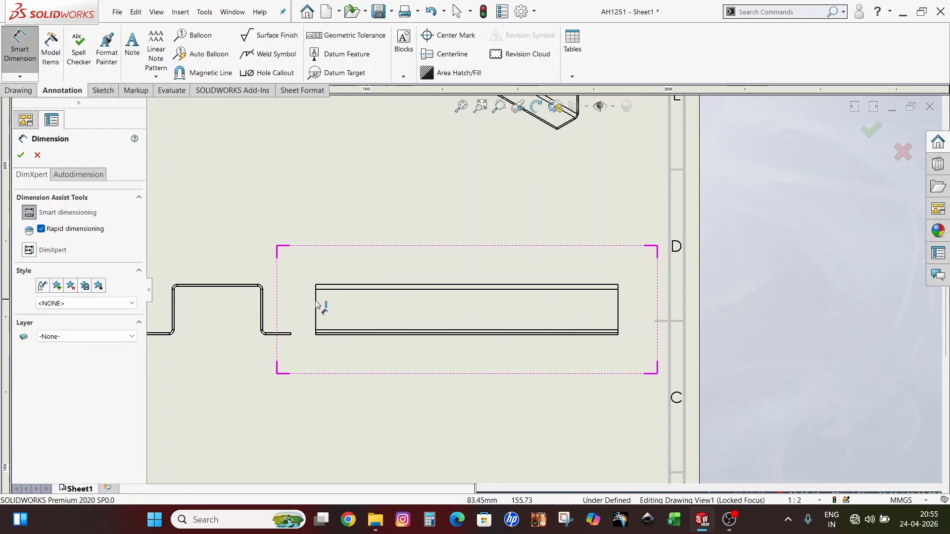
pyautogui.click(316, 304)
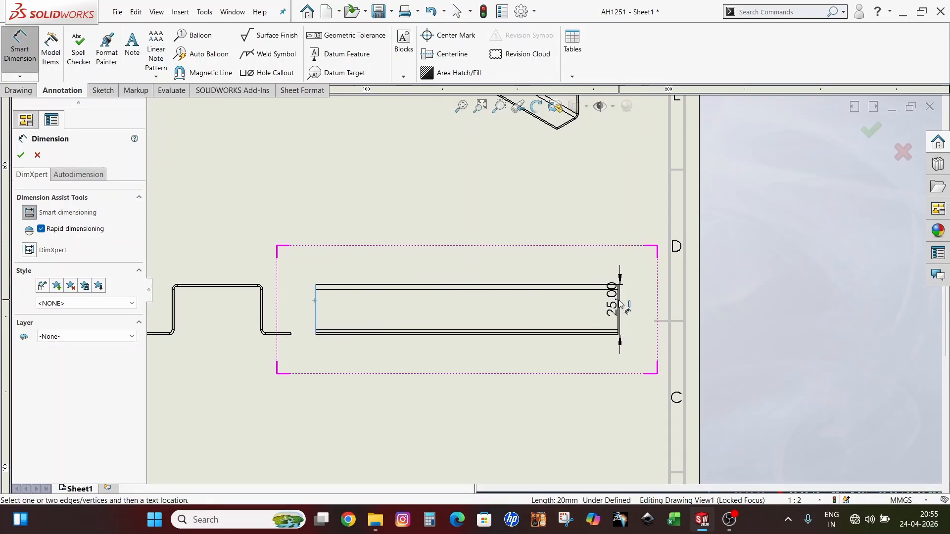
pyautogui.click(618, 307)
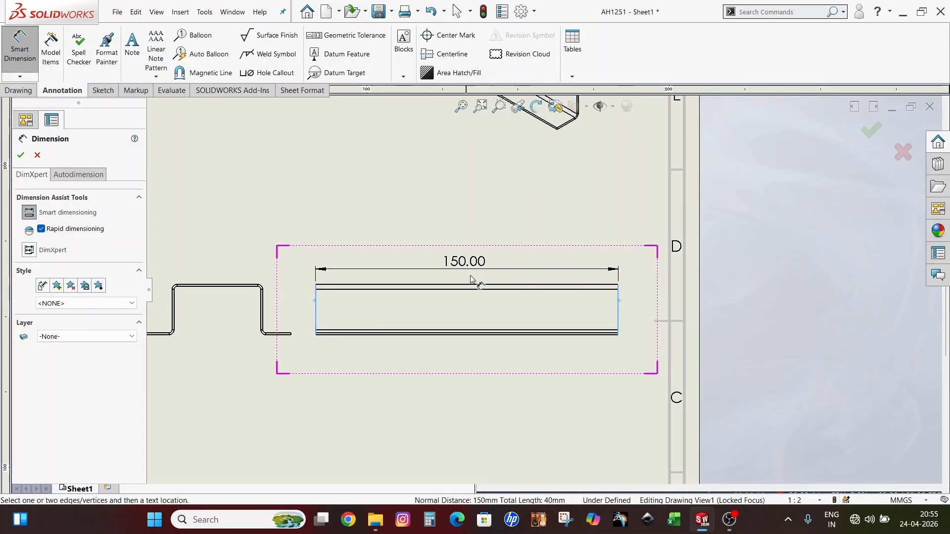
pyautogui.click(462, 269)
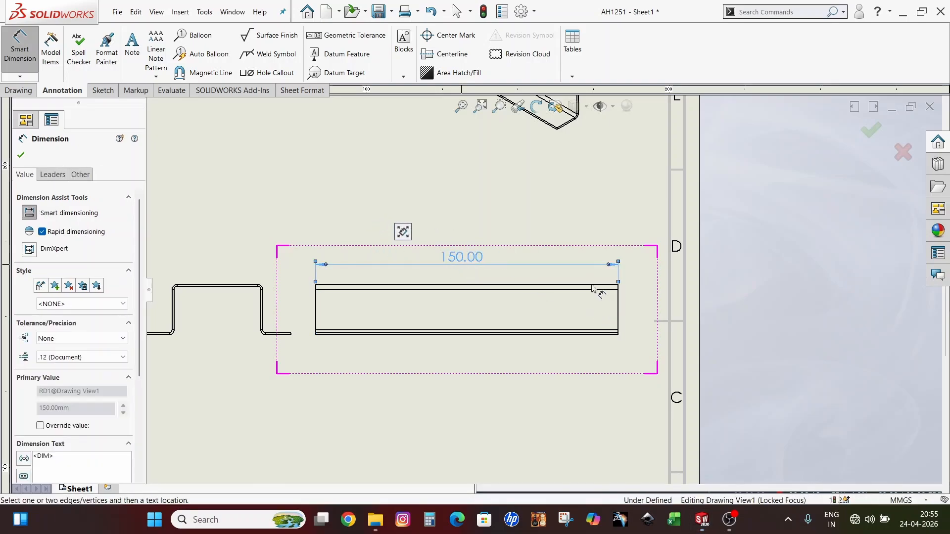
# Step: Dimension the channel's overall height between the upper and lower edges, placed to the right of the long side view
pyautogui.click(601, 309)
pyautogui.click(608, 286)
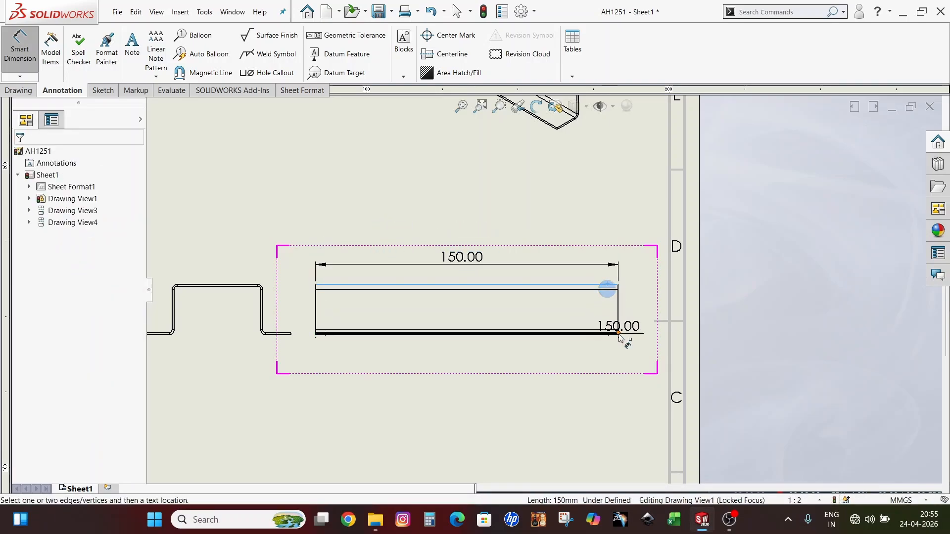
pyautogui.click(597, 335)
pyautogui.click(650, 315)
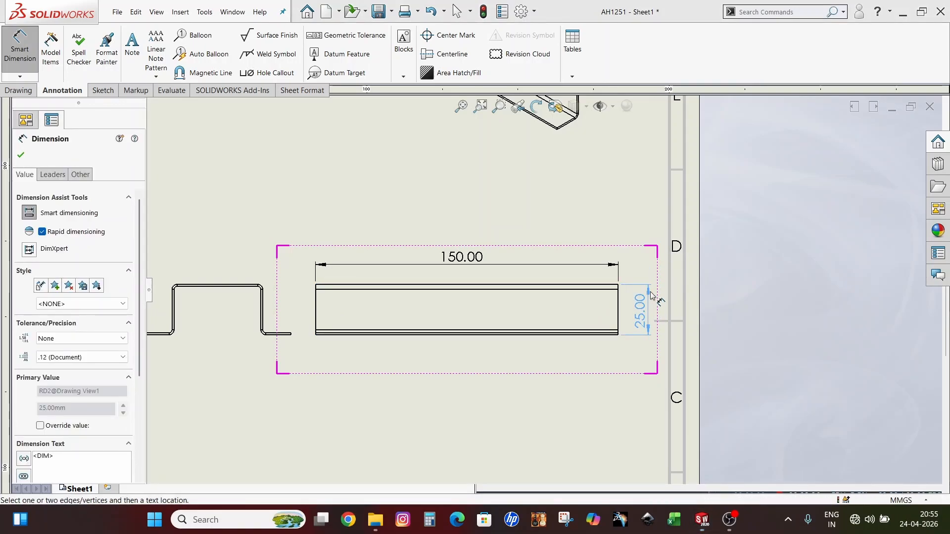
pyautogui.scroll(4, 396, 297)
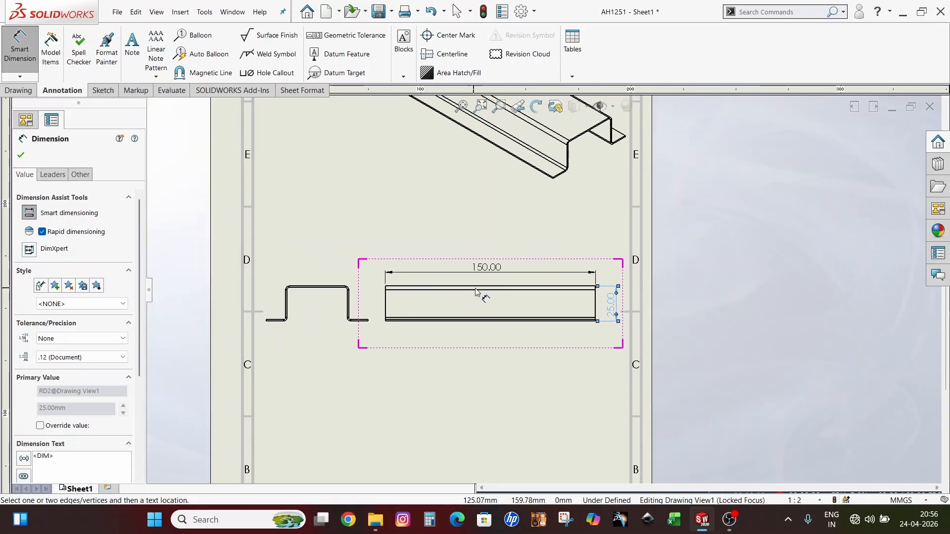
pyautogui.click(342, 377)
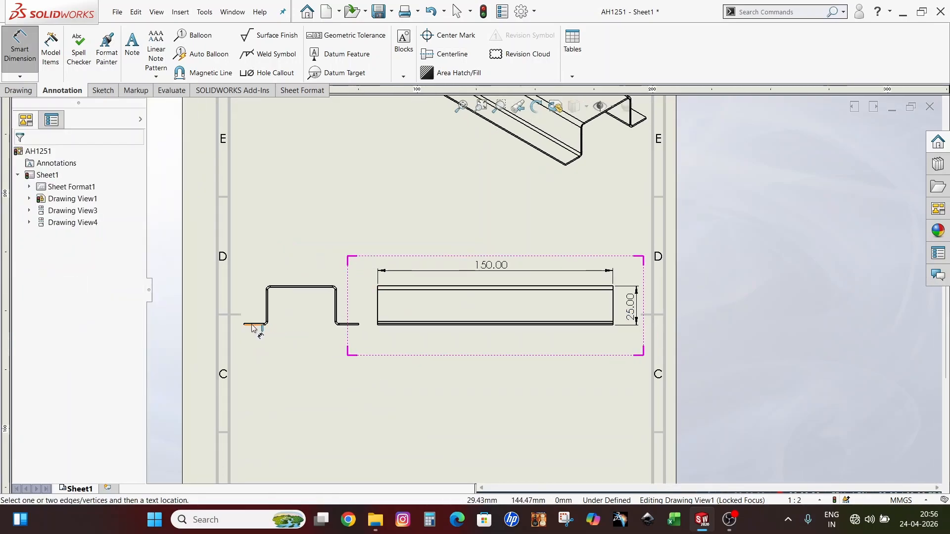
# Step: Dimension the end profile's overall width between the outer ends of its two flanges, placed above the view
pyautogui.scroll(-6, 346, 310)
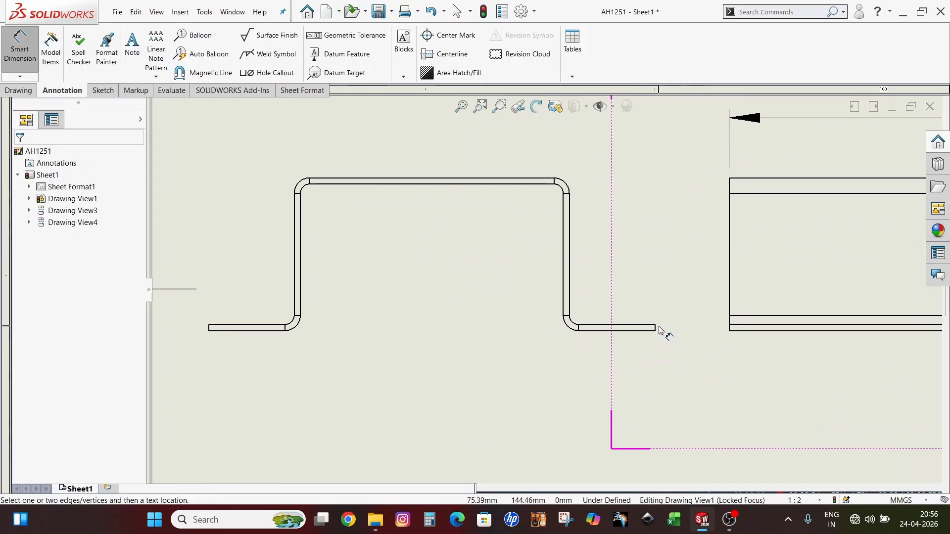
pyautogui.click(656, 329)
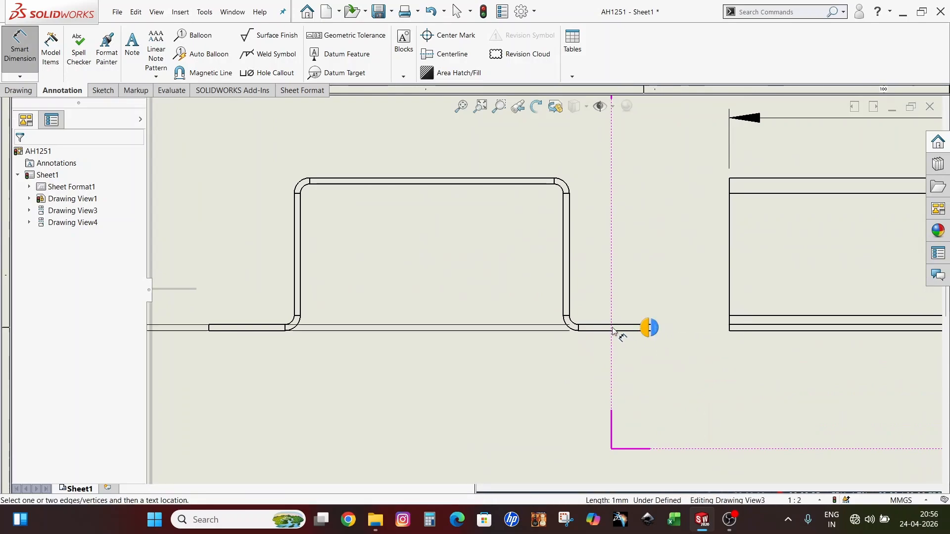
pyautogui.click(209, 329)
pyautogui.scroll(2, 403, 314)
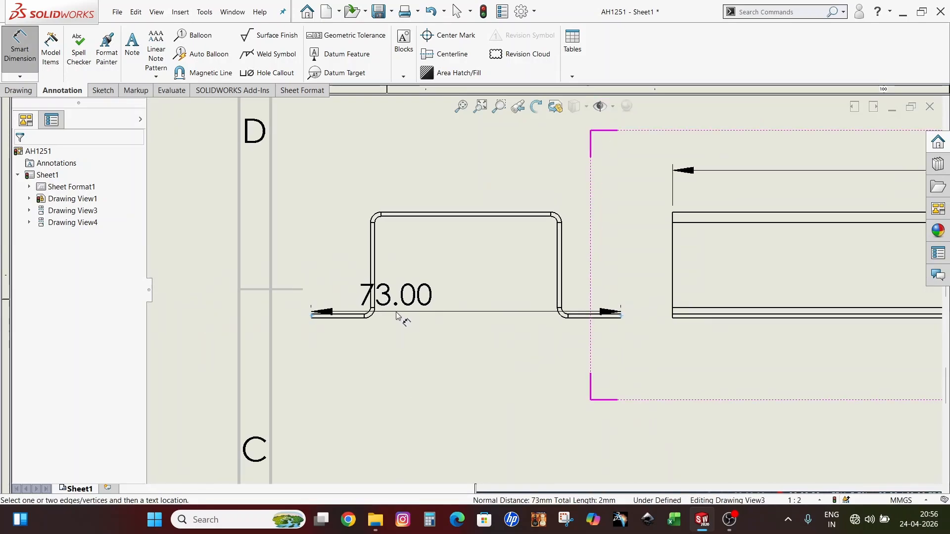
pyautogui.scroll(1, 525, 292)
pyautogui.click(488, 197)
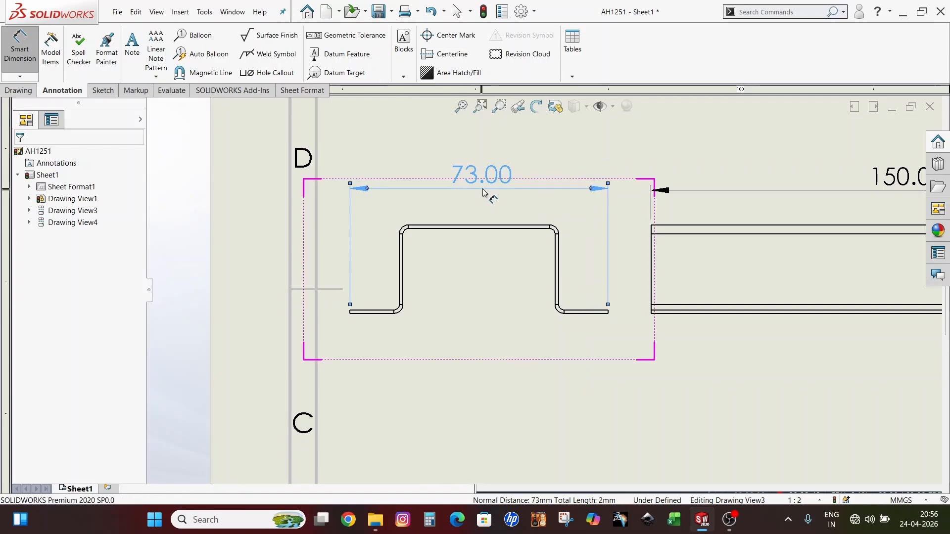
pyautogui.click(457, 393)
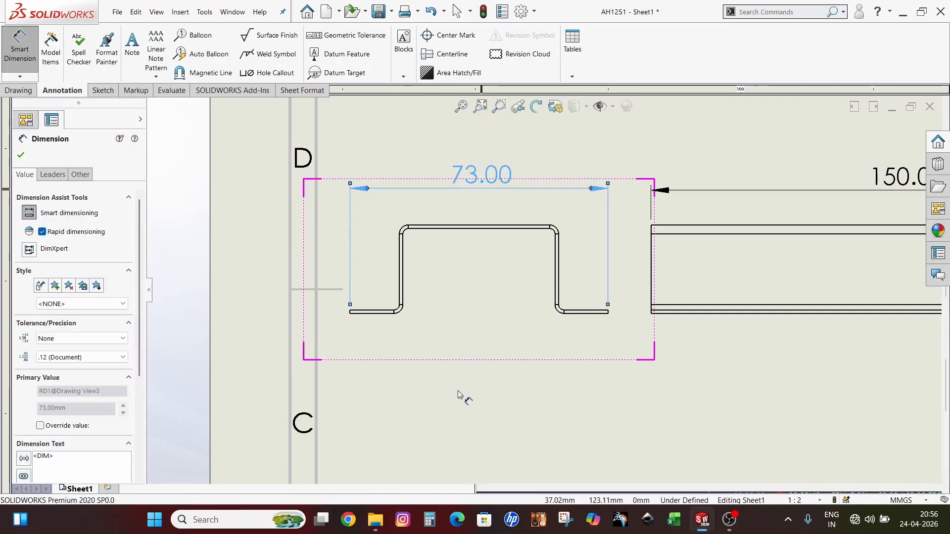
pyautogui.scroll(1, 537, 289)
pyautogui.scroll(-3, 639, 322)
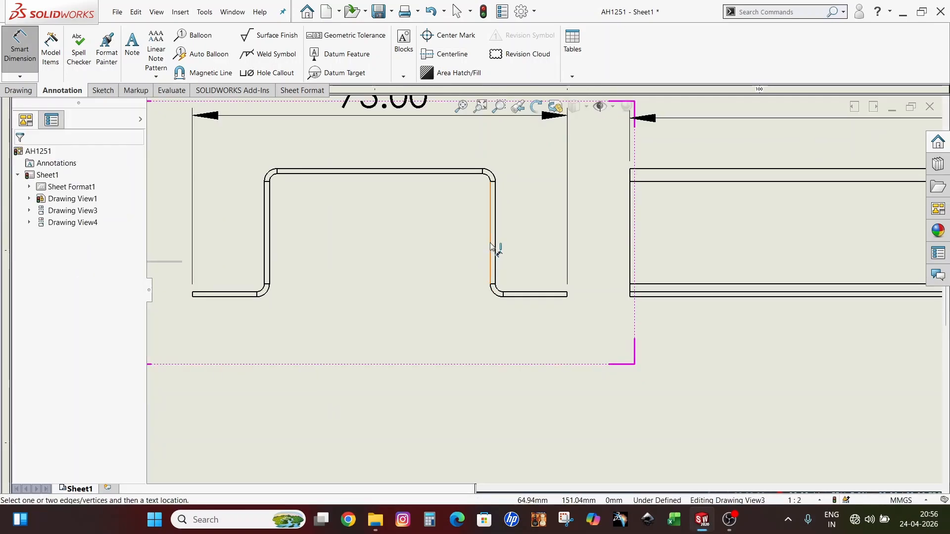
# Step: Delete the overall width dimension above the end-profile view
pyautogui.press('Escape')
pyautogui.scroll(5, 463, 298)
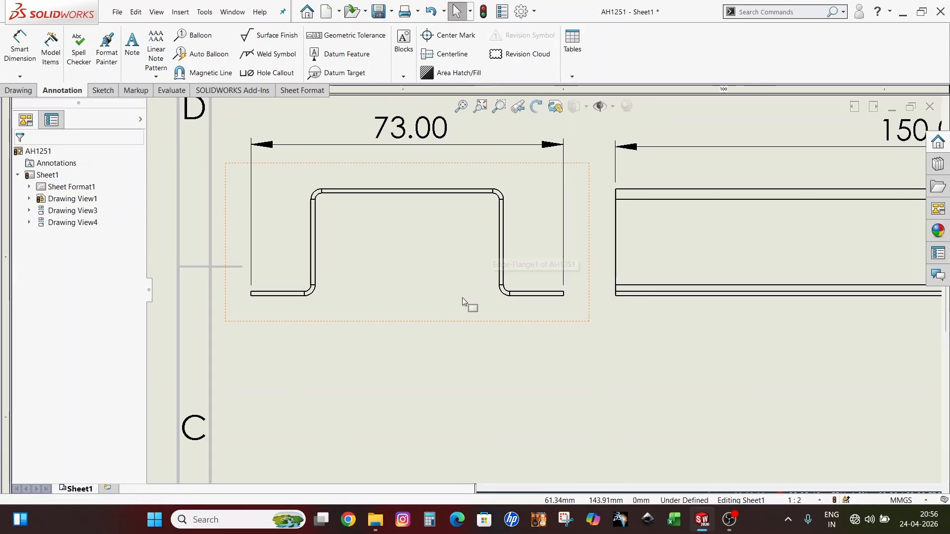
pyautogui.scroll(1, 484, 314)
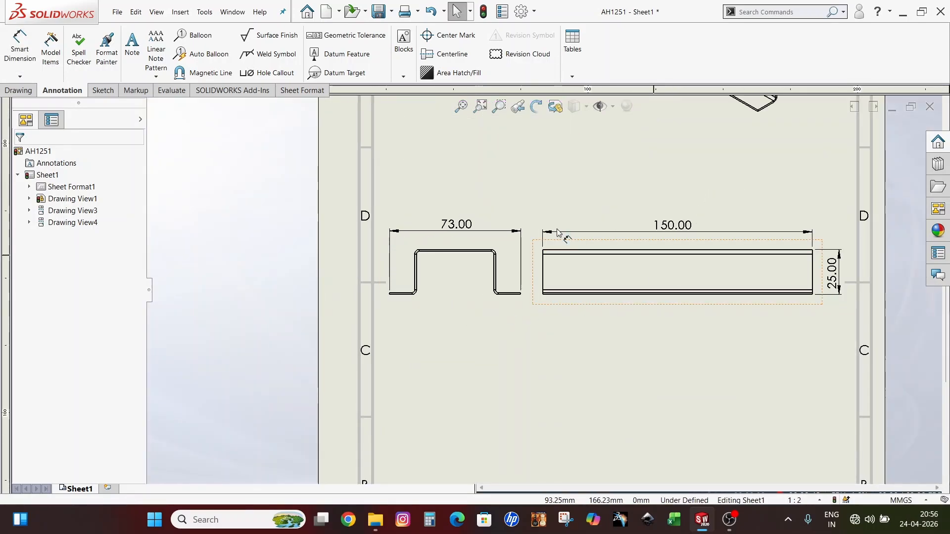
pyautogui.click(474, 226)
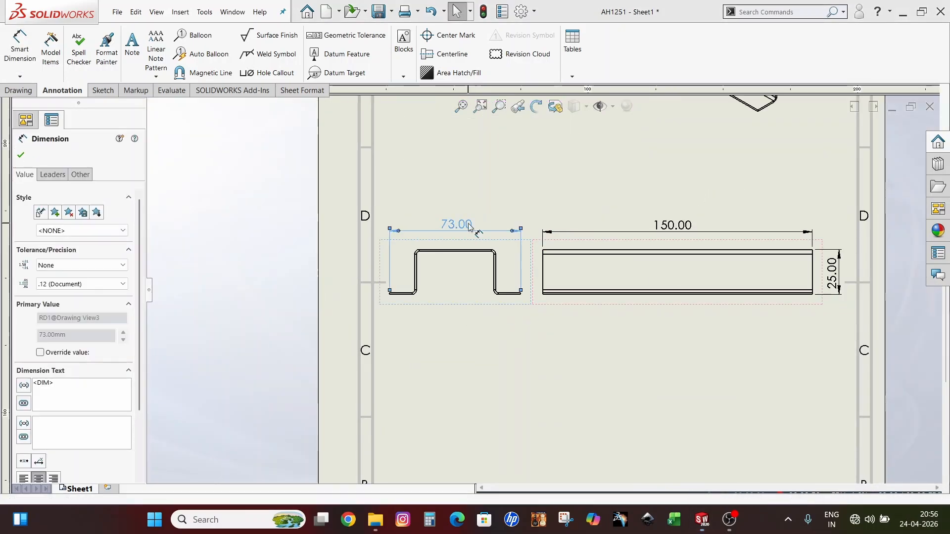
pyautogui.press('Delete')
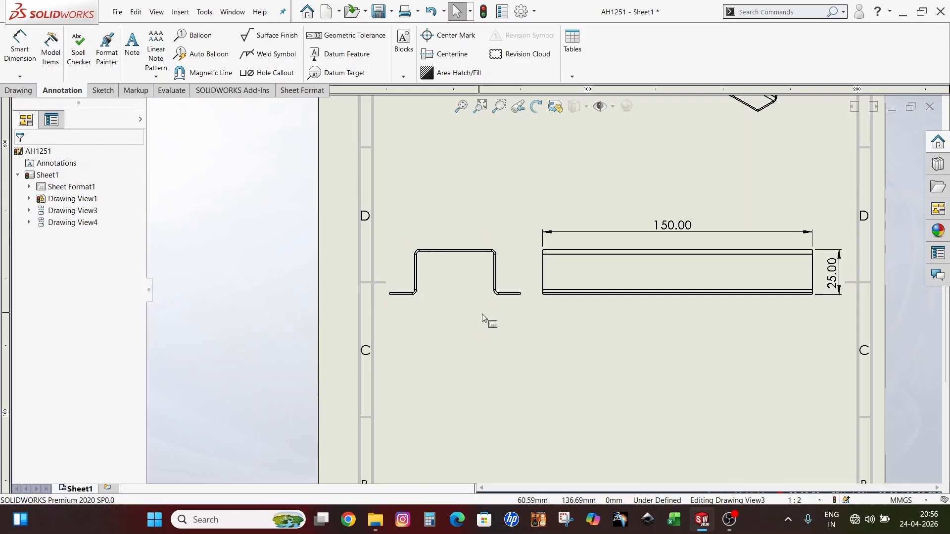
# Step: Add a Smart Dimension for the end profile's overall width between both flange ends, placed below the view
pyautogui.doubleClick(452, 297)
pyautogui.scroll(-3, 476, 267)
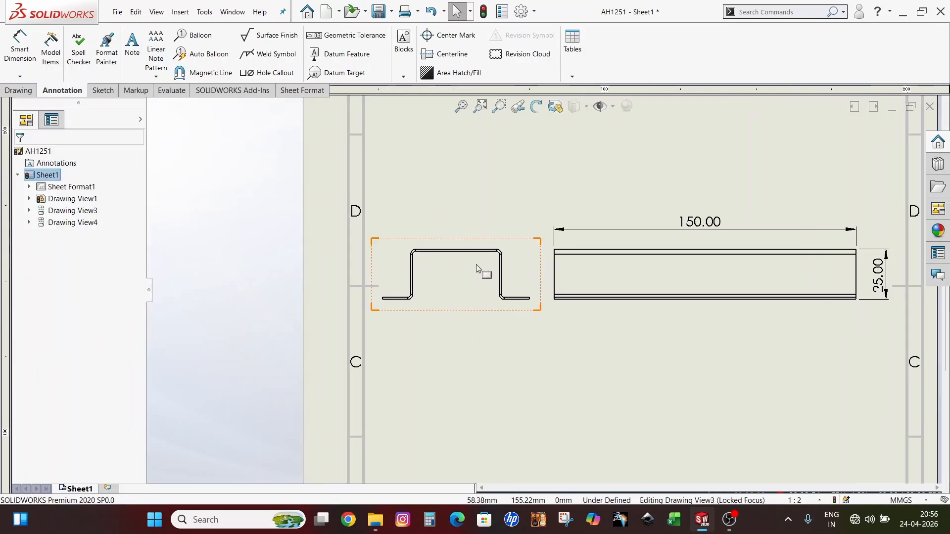
pyautogui.click(19, 45)
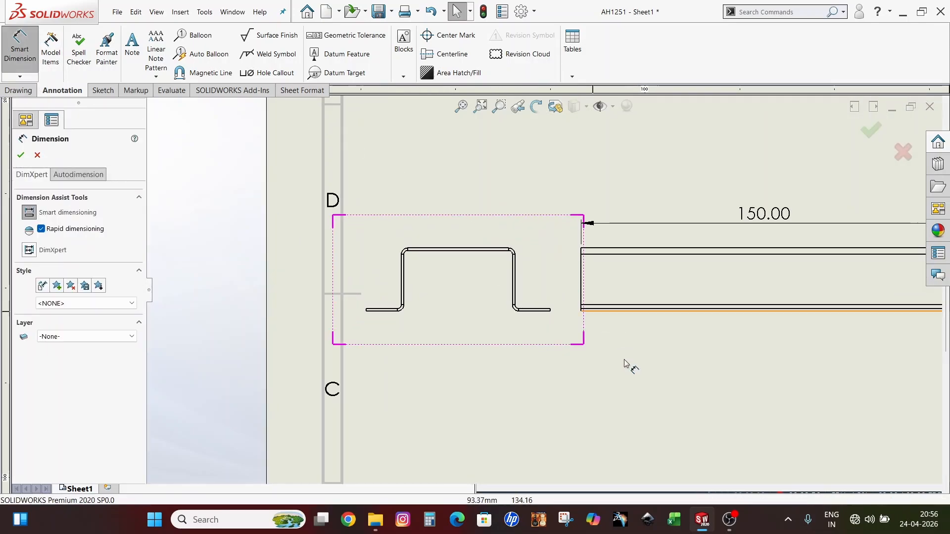
pyautogui.scroll(-2, 555, 317)
pyautogui.scroll(-3, 553, 312)
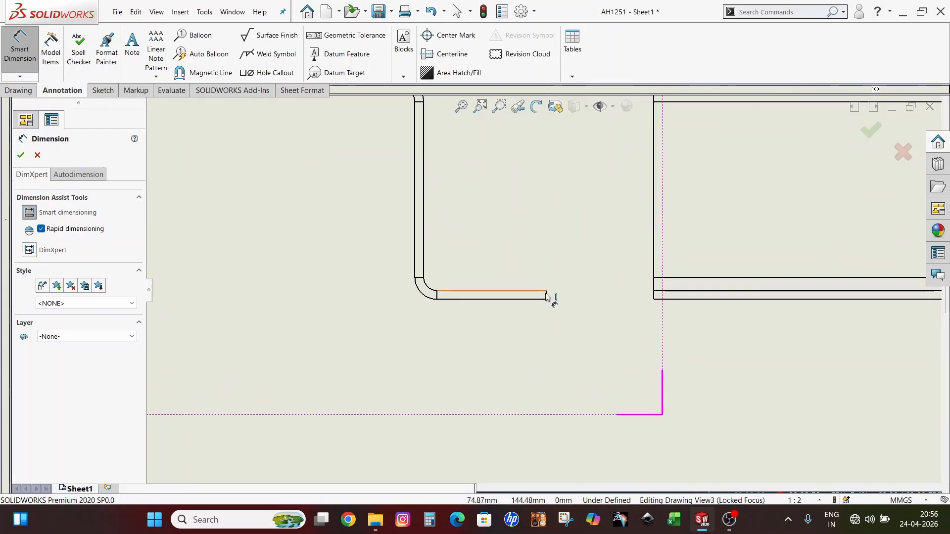
pyautogui.click(548, 301)
pyautogui.scroll(-2, 544, 302)
pyautogui.scroll(5, 599, 336)
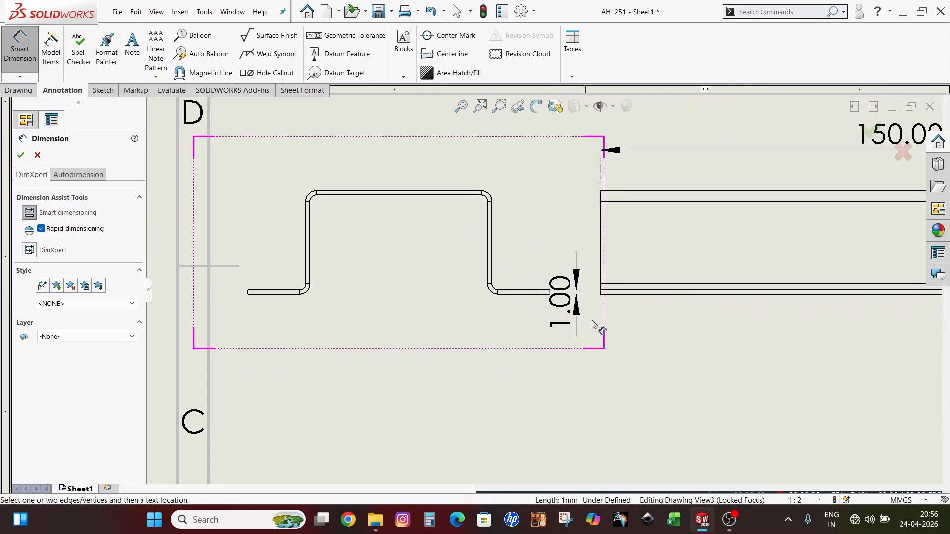
pyautogui.scroll(-2, 407, 212)
pyautogui.scroll(2, 459, 251)
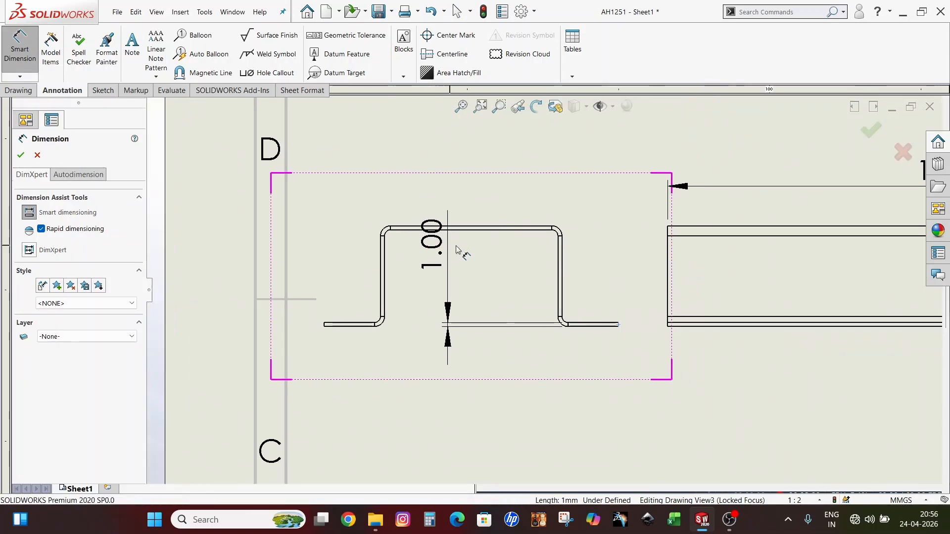
pyautogui.scroll(-4, 412, 328)
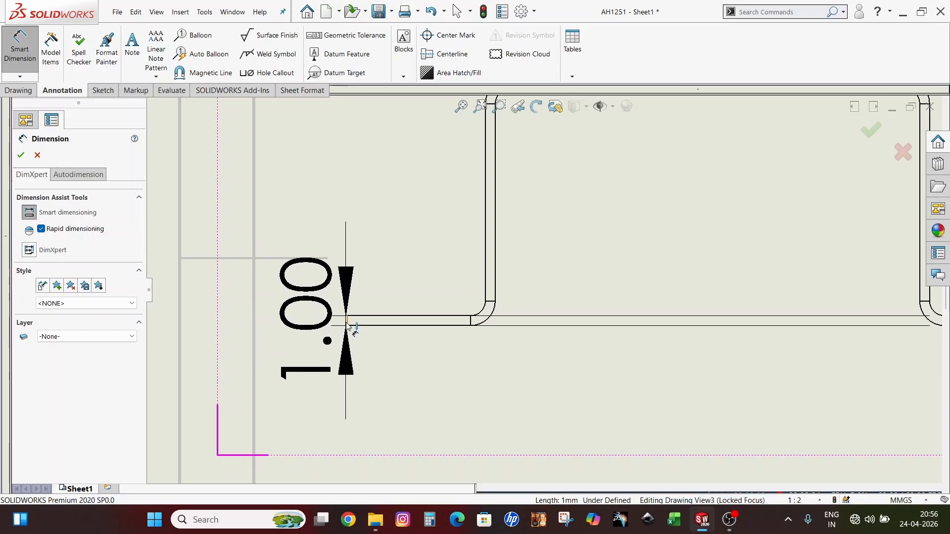
pyautogui.click(349, 326)
pyautogui.scroll(-3, 505, 349)
pyautogui.scroll(5, 505, 354)
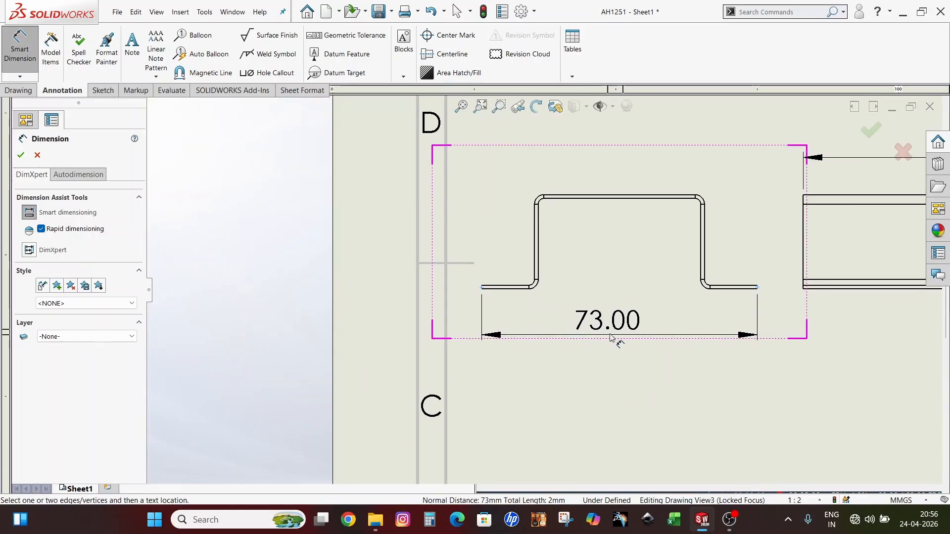
pyautogui.click(626, 333)
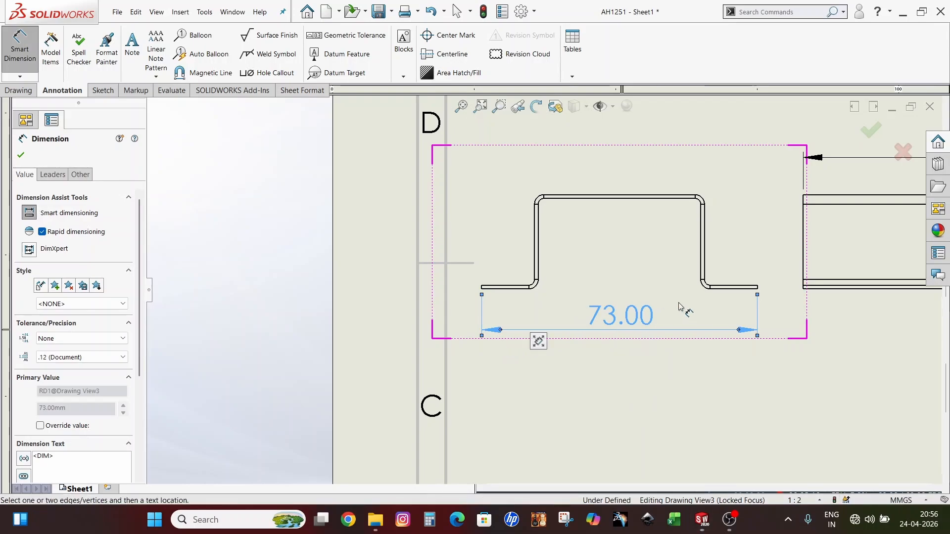
pyautogui.scroll(2, 559, 255)
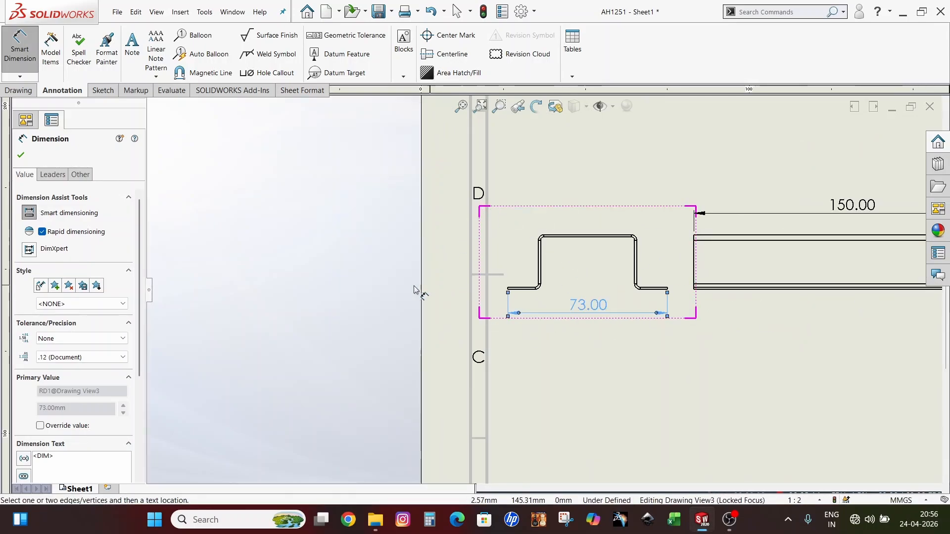
pyautogui.click(365, 301)
# Step: Dimension the right flange's width from the inner face of the right wall to the flange end, placed above the profile
pyautogui.scroll(-2, 574, 284)
pyautogui.scroll(2, 596, 312)
pyautogui.scroll(-2, 632, 299)
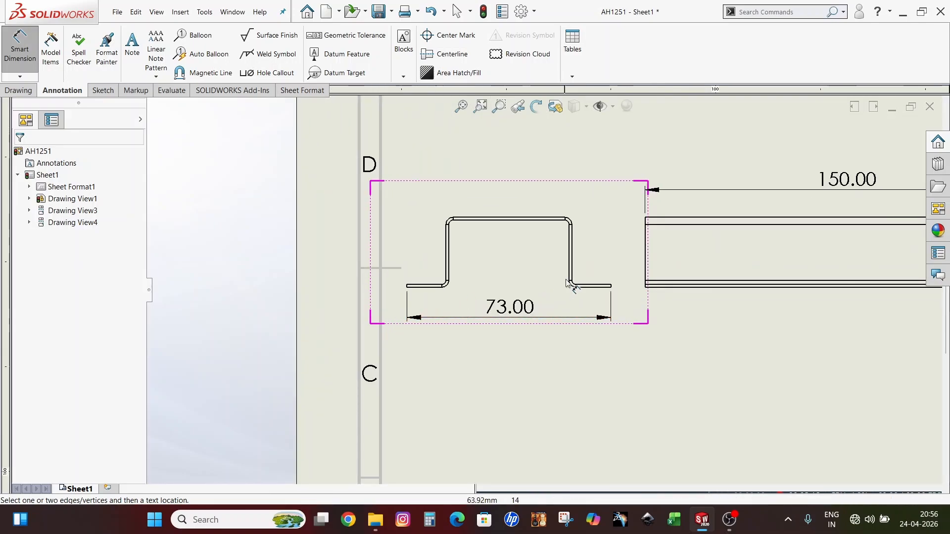
pyautogui.scroll(-2, 580, 272)
pyautogui.click(564, 261)
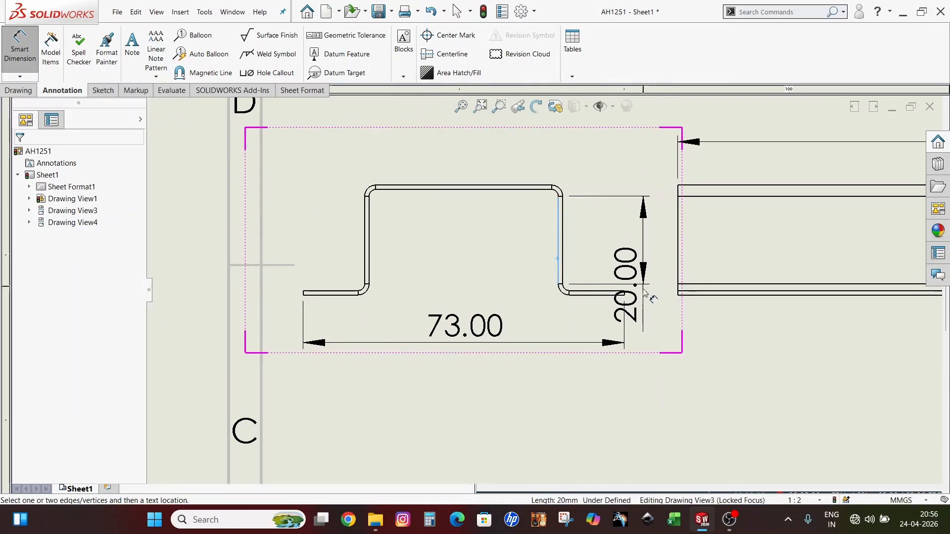
pyautogui.scroll(-3, 613, 297)
pyautogui.click(596, 297)
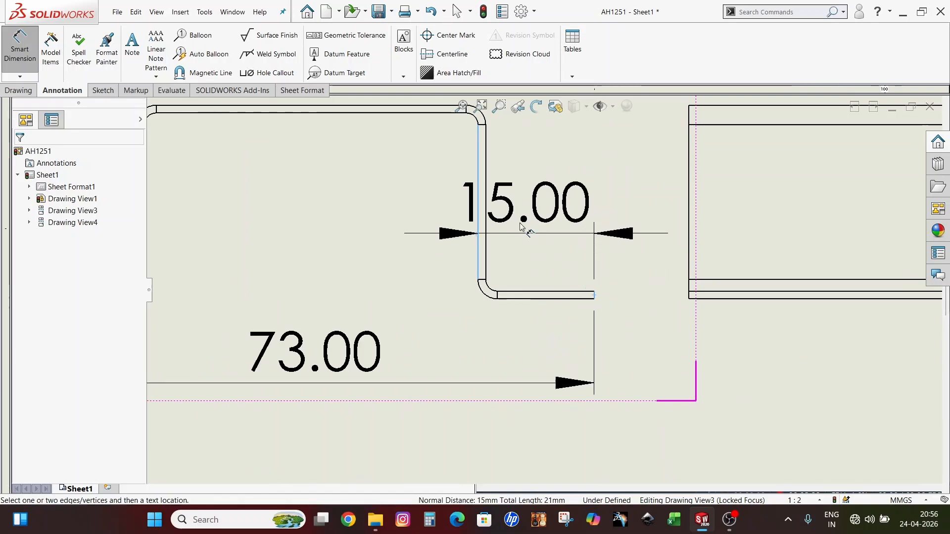
pyautogui.scroll(-2, 528, 243)
pyautogui.scroll(4, 543, 340)
pyautogui.click(546, 181)
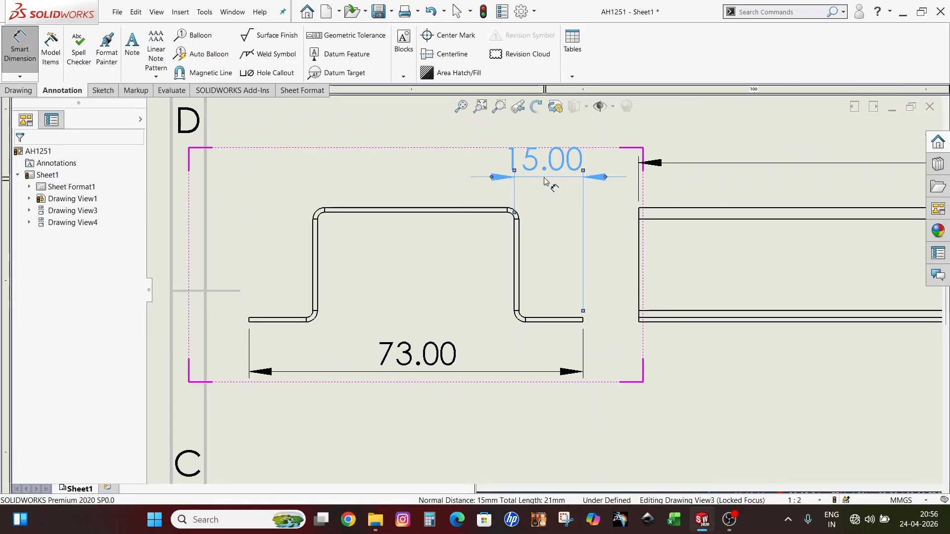
pyautogui.click(606, 178)
pyautogui.moveTo(547, 209); pyautogui.dragTo(415, 260)
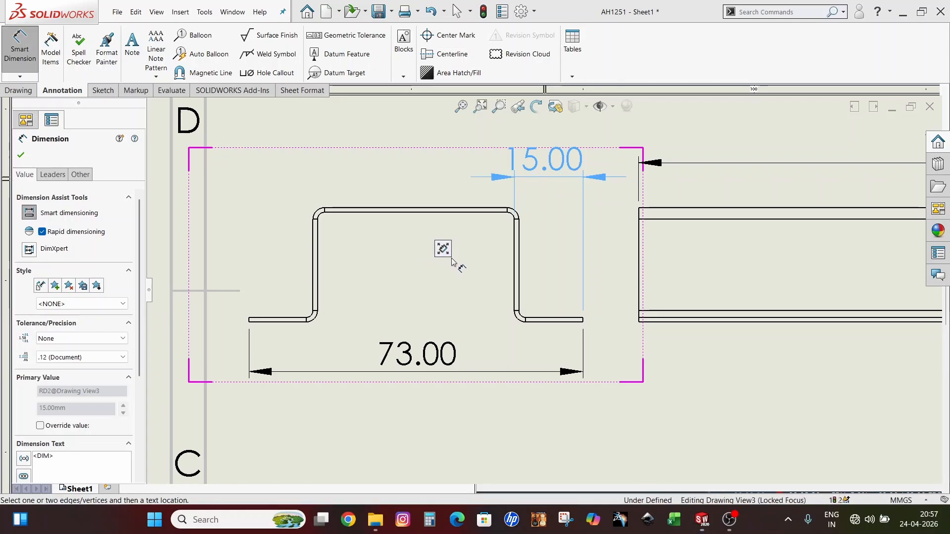
pyautogui.click(400, 242)
# Step: Dimension the channel's width between the outer faces of its two vertical walls, placed below the end profile
pyautogui.scroll(-4, 400, 241)
pyautogui.scroll(5, 369, 231)
pyautogui.scroll(2, 480, 282)
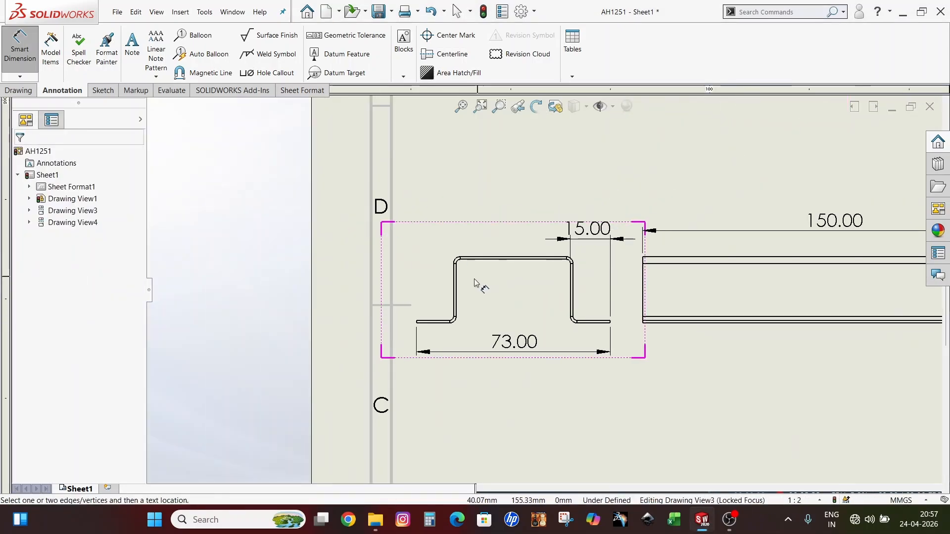
pyautogui.scroll(-3, 461, 272)
pyautogui.click(458, 277)
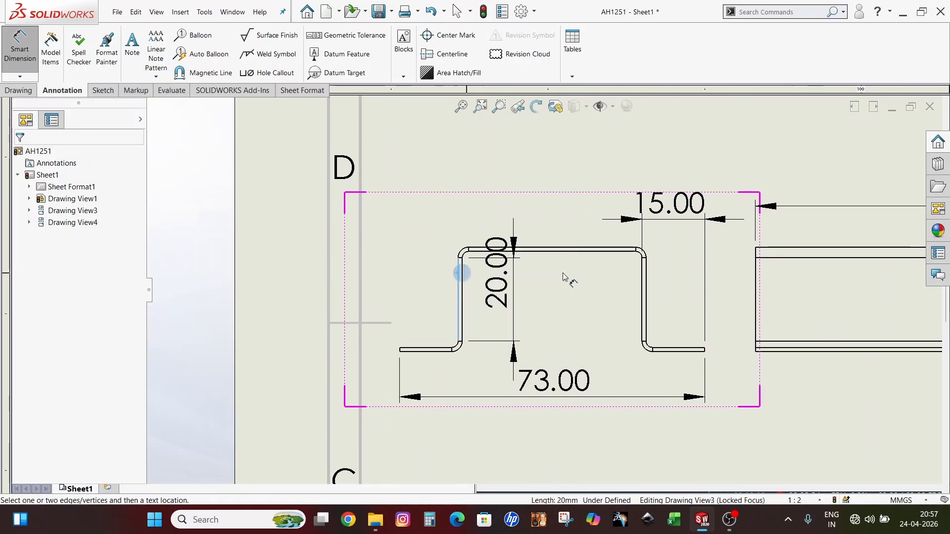
pyautogui.click(647, 276)
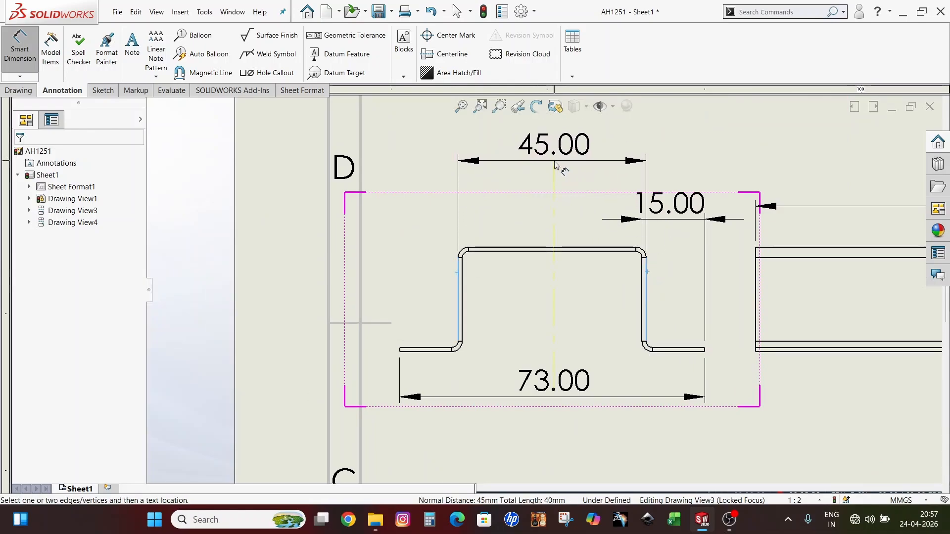
pyautogui.click(551, 405)
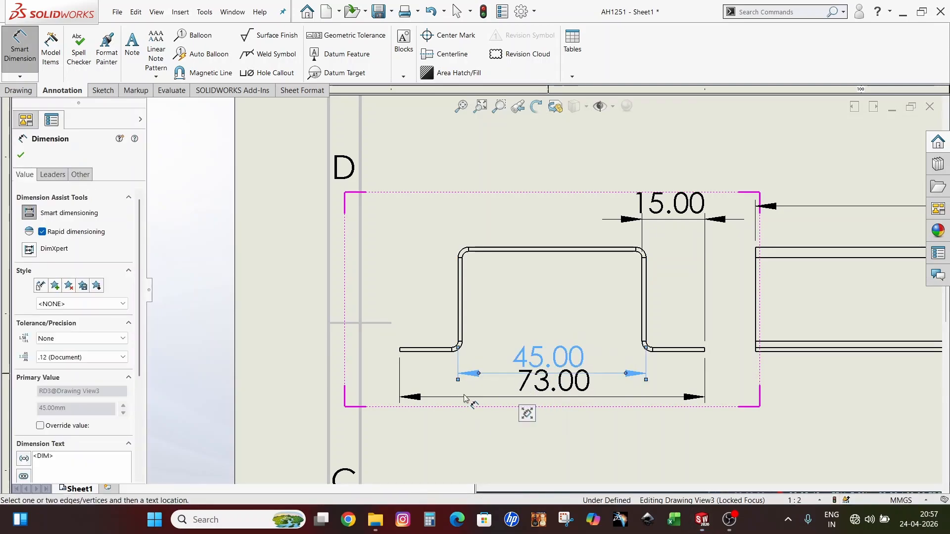
pyautogui.scroll(3, 520, 401)
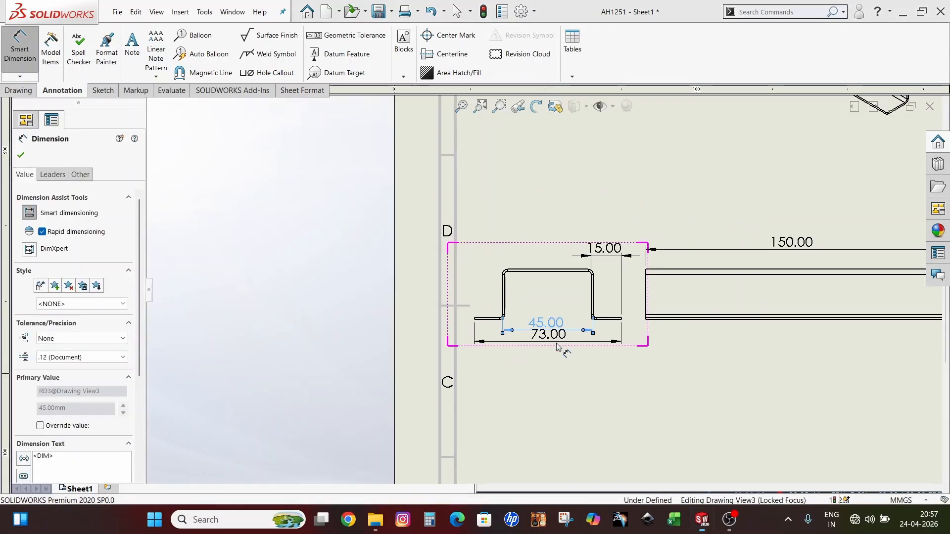
pyautogui.scroll(-2, 558, 348)
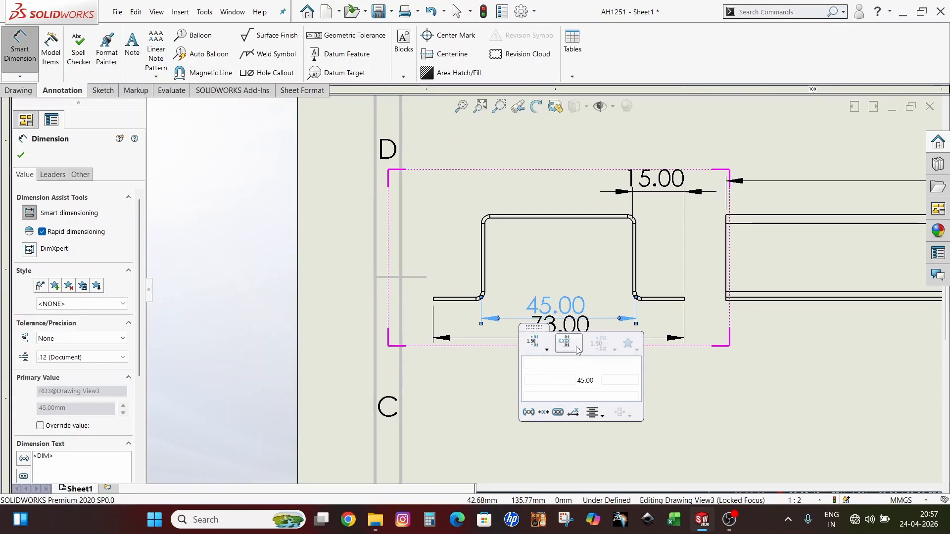
pyautogui.click(544, 349)
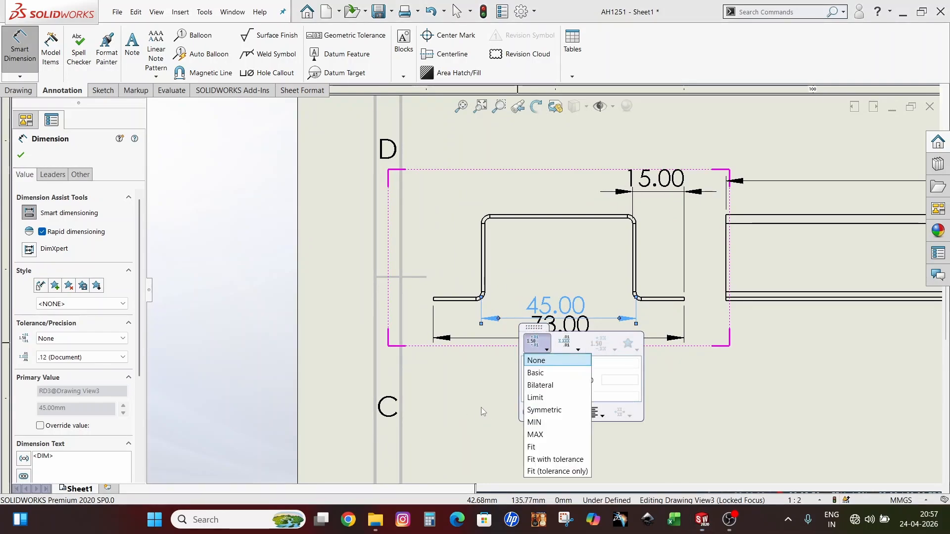
pyautogui.click(696, 392)
# Step: Space out the overall width and wall-to-wall width dimensions below the end profile by moving both farther down
pyautogui.scroll(-3, 590, 350)
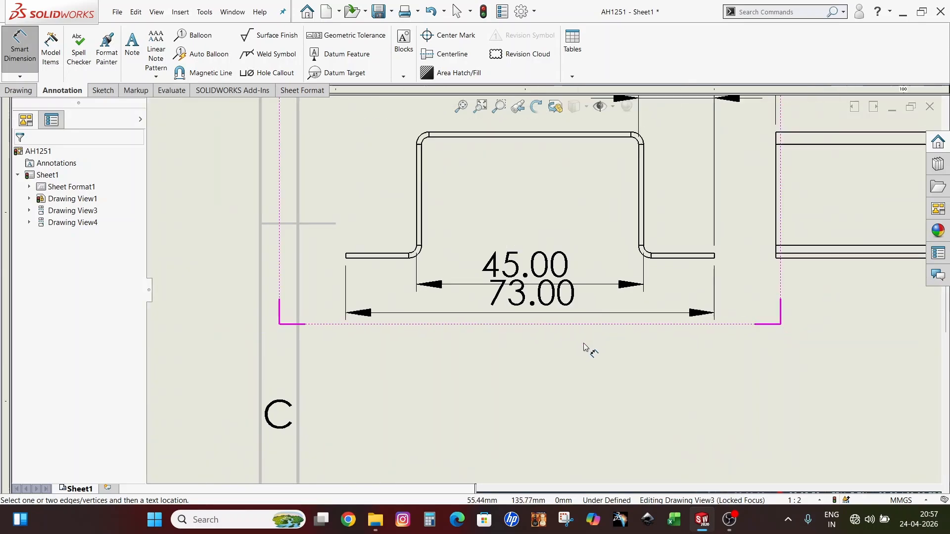
pyautogui.moveTo(548, 310); pyautogui.dragTo(545, 359)
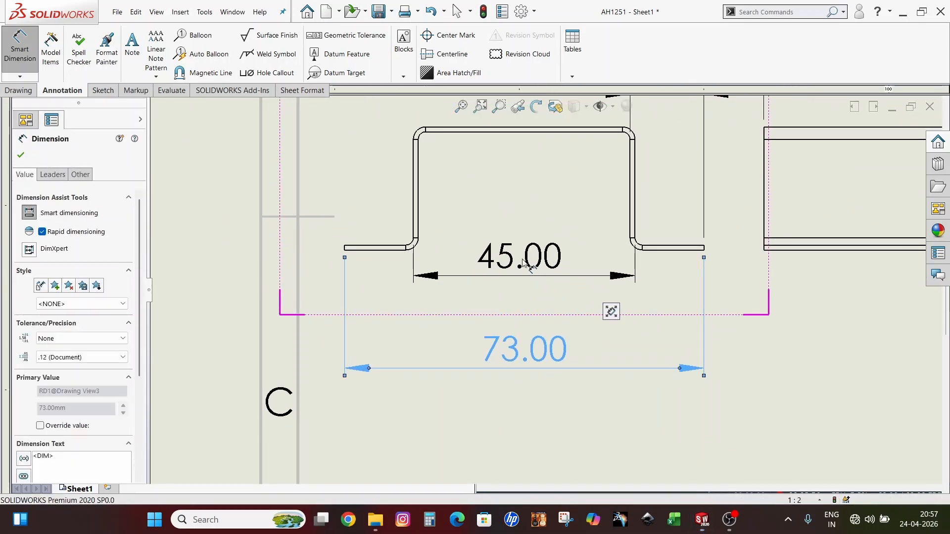
pyautogui.moveTo(474, 263); pyautogui.dragTo(473, 296)
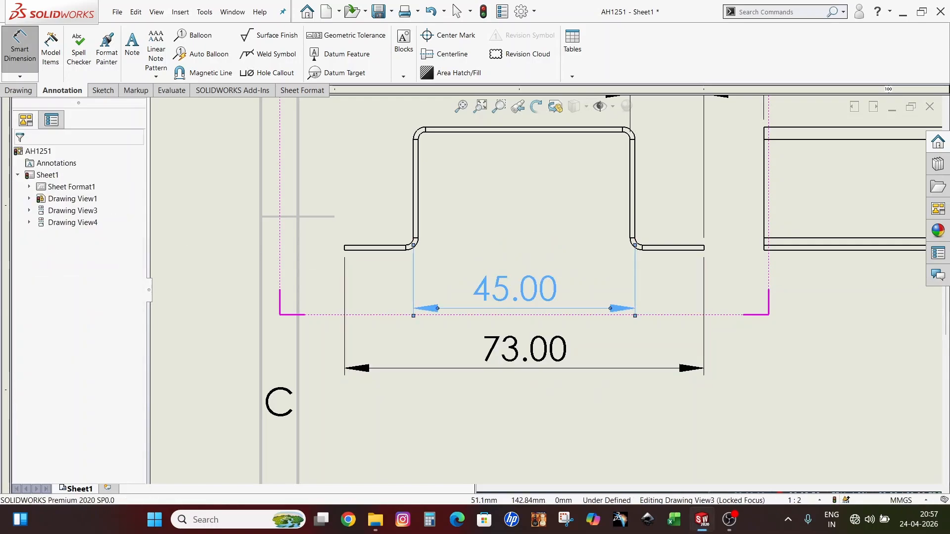
pyautogui.click(653, 322)
pyautogui.scroll(2, 550, 295)
pyautogui.scroll(-1, 466, 270)
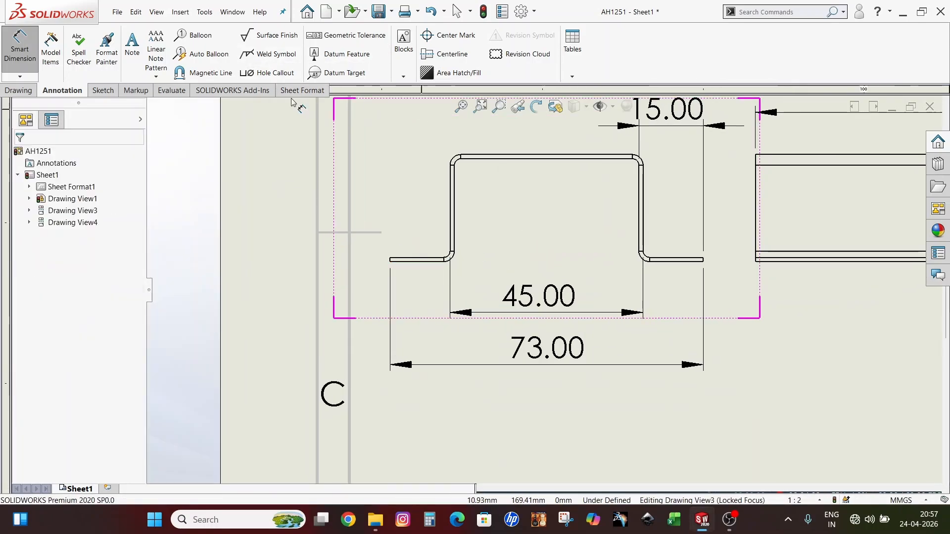
# Step: Dimension the sheet thickness between the upper and lower faces of the left flange, placed beside the flange end
pyautogui.scroll(-2, 275, 265)
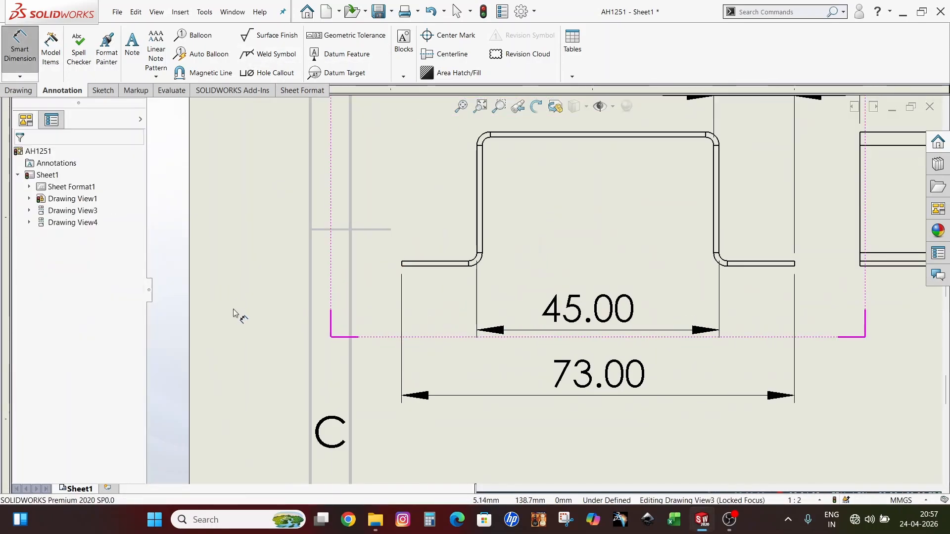
pyautogui.click(467, 256)
pyautogui.click(481, 261)
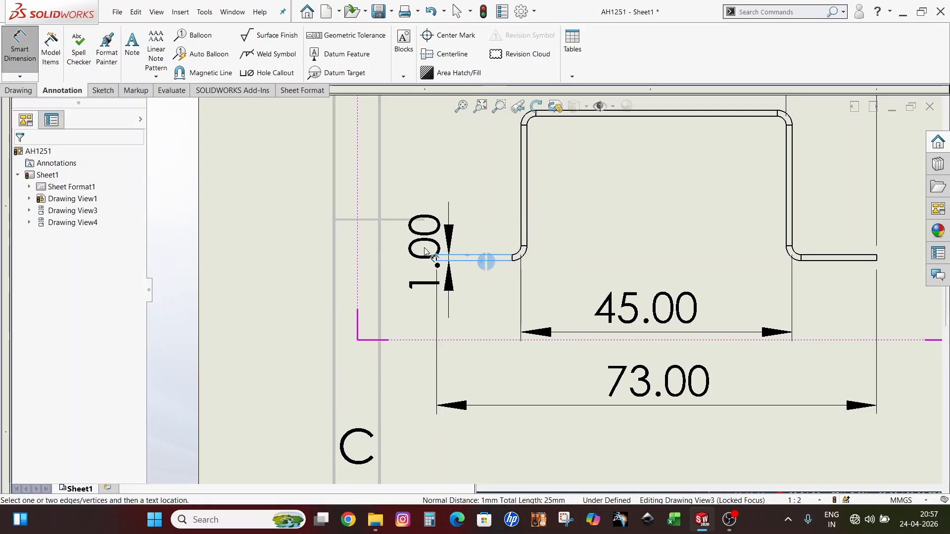
pyautogui.click(430, 183)
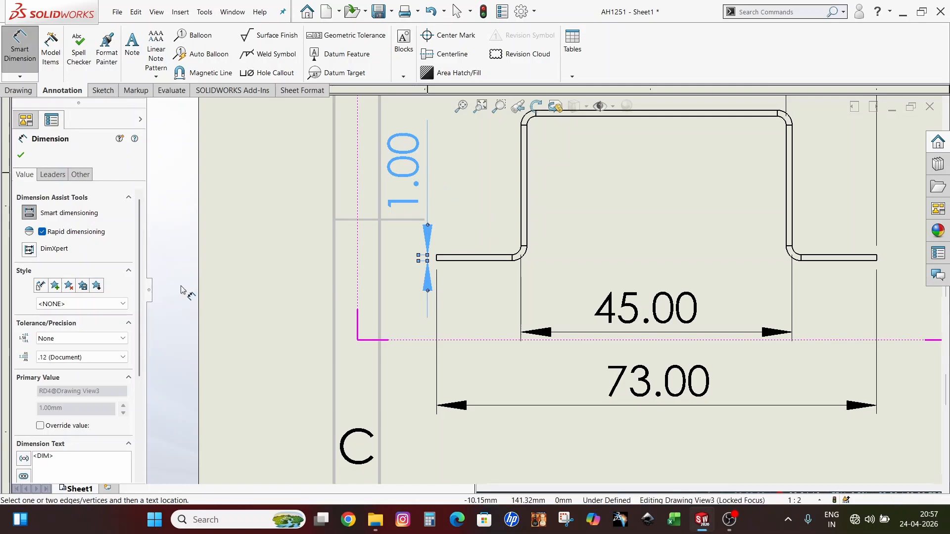
pyautogui.click(342, 277)
# Step: Dimension the inner radius of the end profile's lower-left bend, with the text above the left flange
pyautogui.scroll(1, 342, 277)
pyautogui.scroll(2, 342, 278)
pyautogui.scroll(-1, 539, 269)
pyautogui.scroll(1, 393, 269)
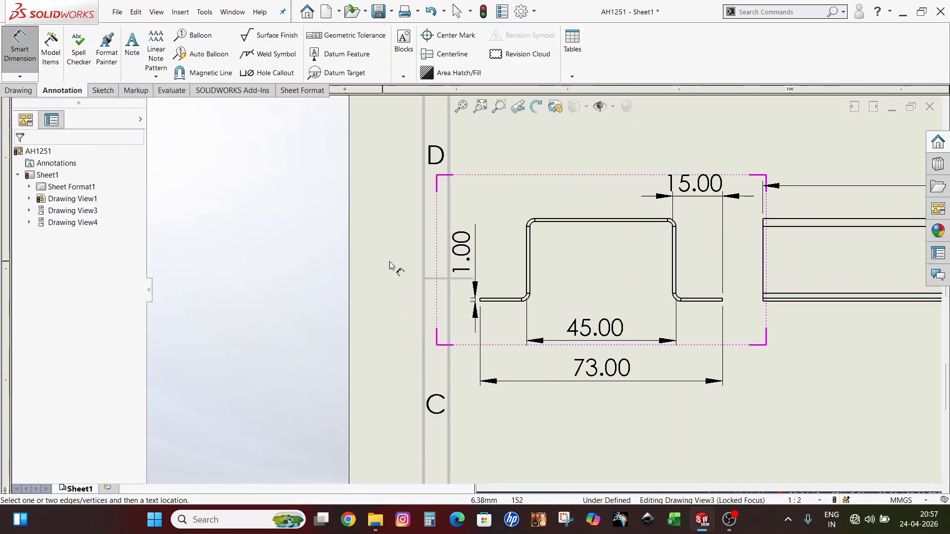
pyautogui.scroll(-3, 586, 305)
pyautogui.scroll(-1, 586, 303)
pyautogui.click(555, 310)
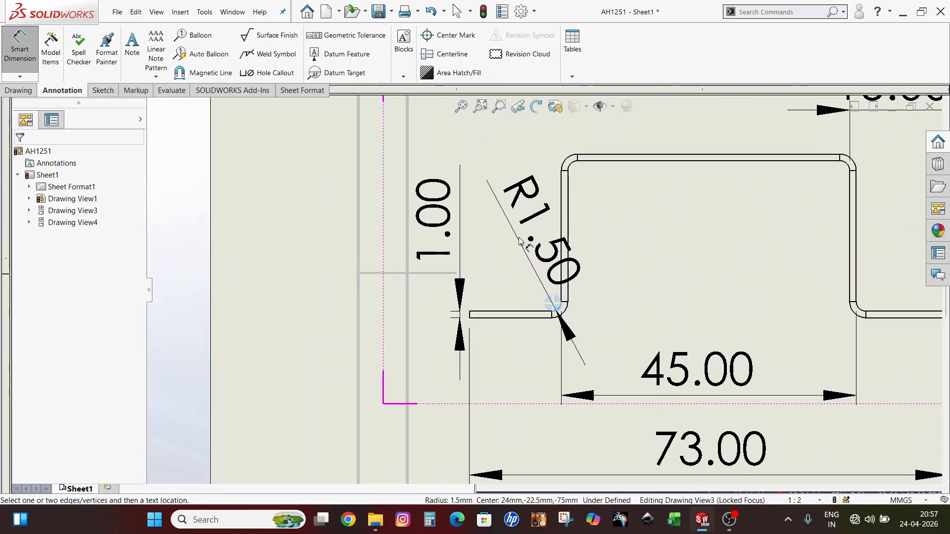
pyautogui.click(509, 210)
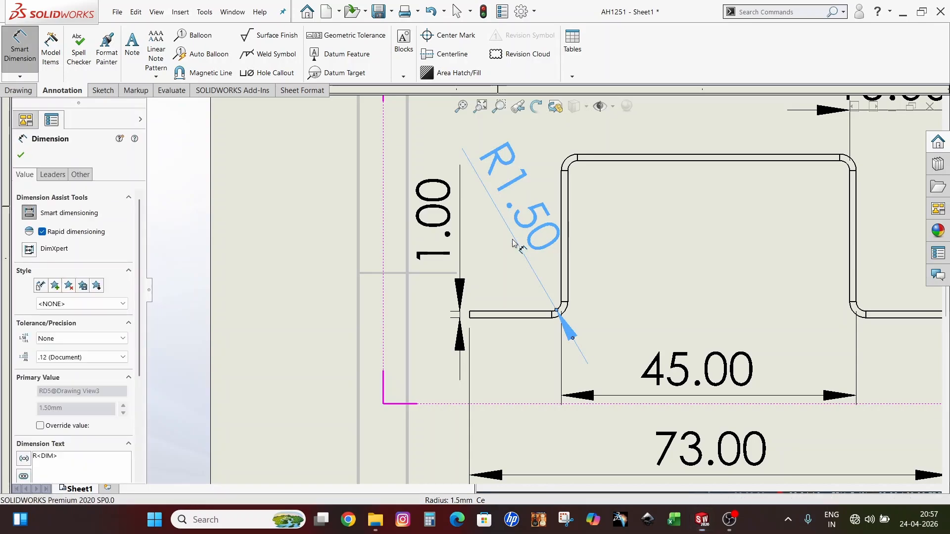
pyautogui.scroll(1, 564, 311)
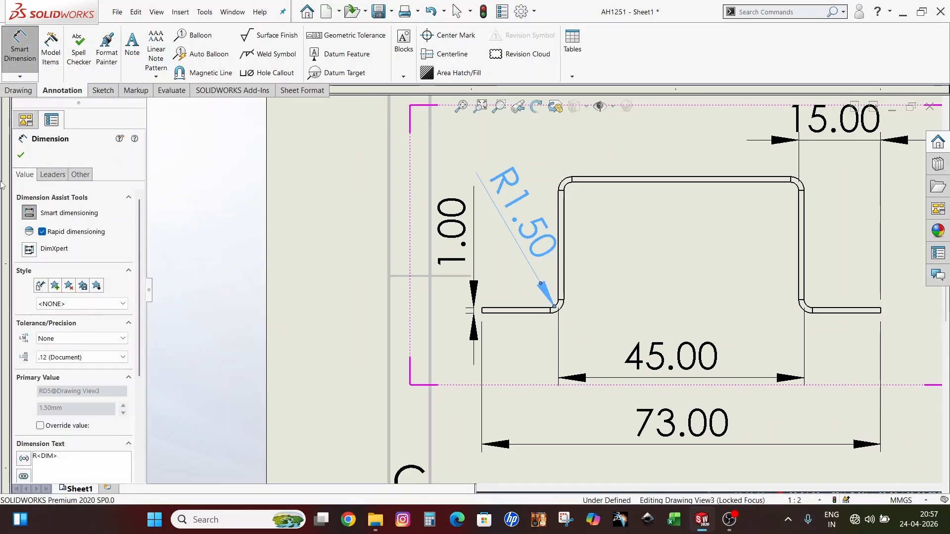
pyautogui.click(21, 155)
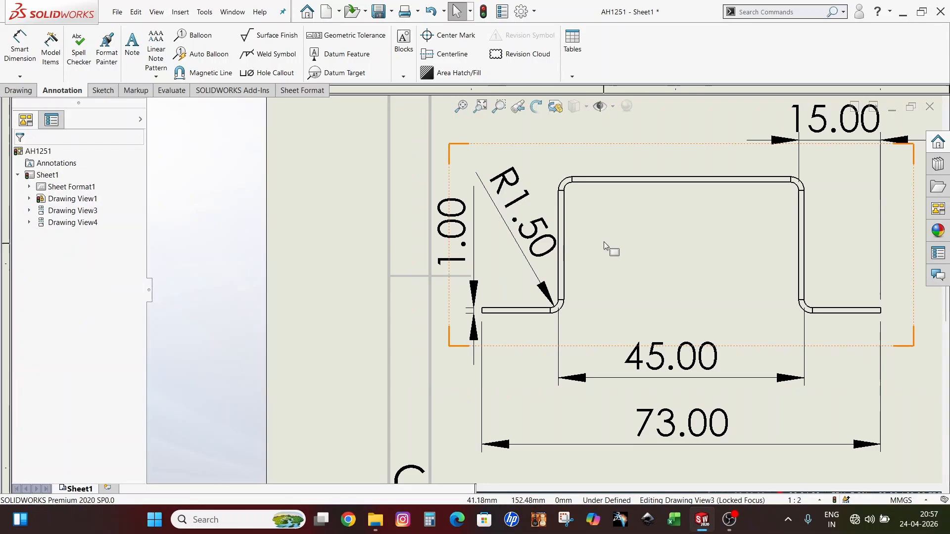
# Step: Try the linear and diameter display styles on the bend radius dimension and return it to radius display
pyautogui.click(530, 222)
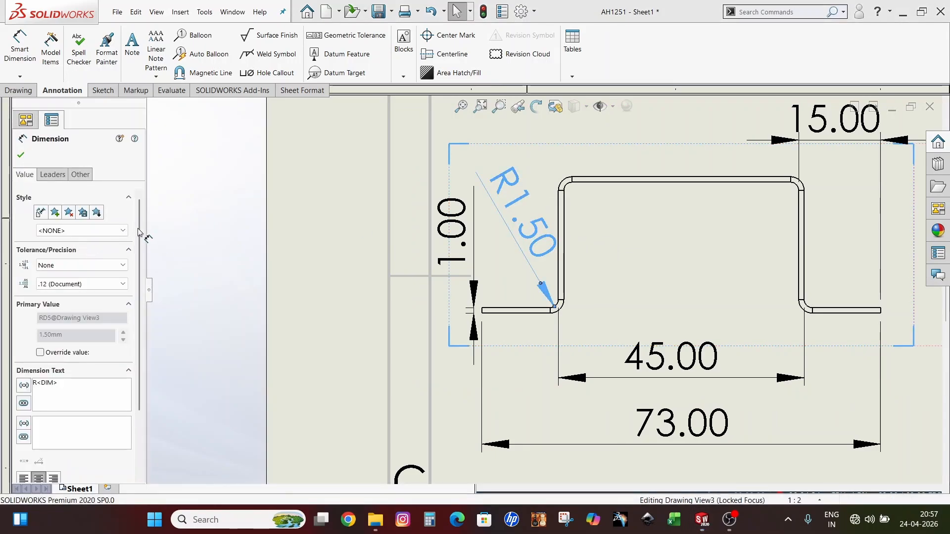
pyautogui.doubleClick(668, 262)
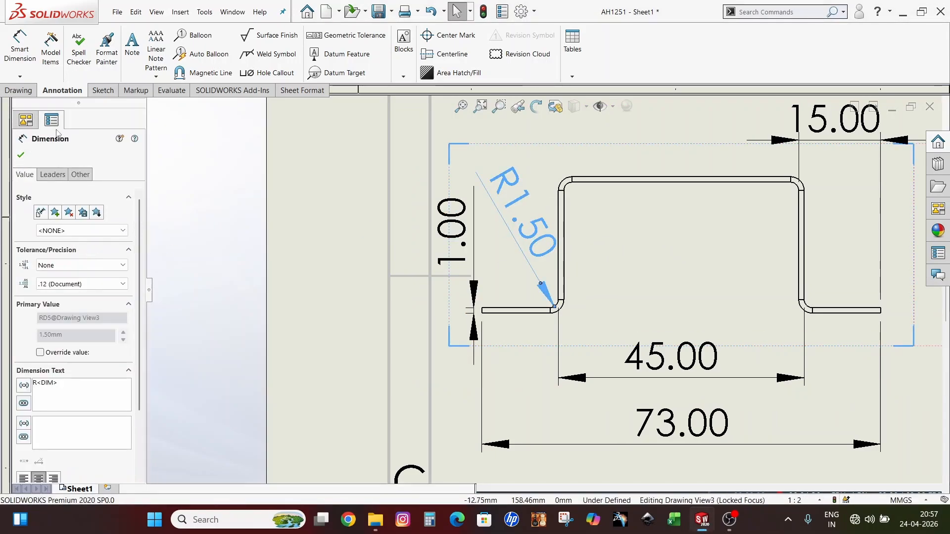
pyautogui.click(53, 175)
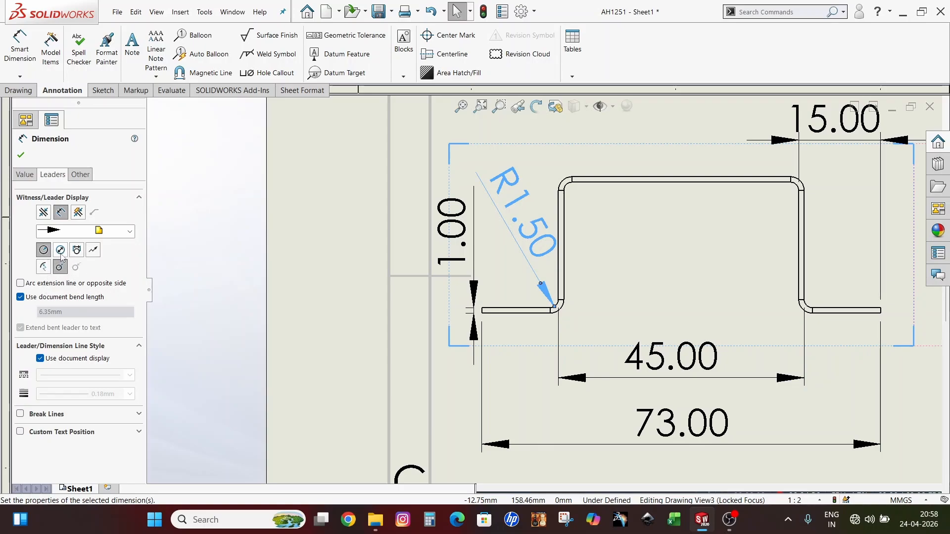
pyautogui.click(92, 251)
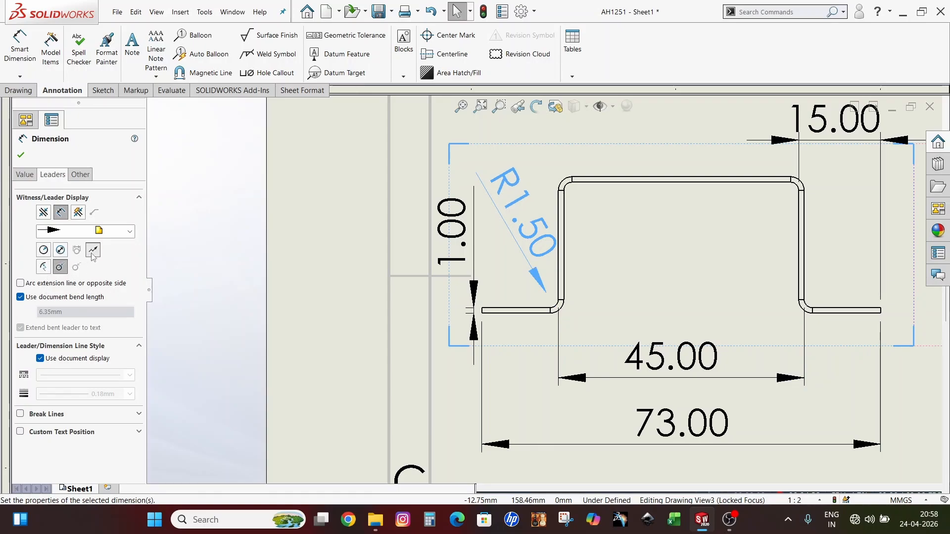
pyautogui.click(61, 252)
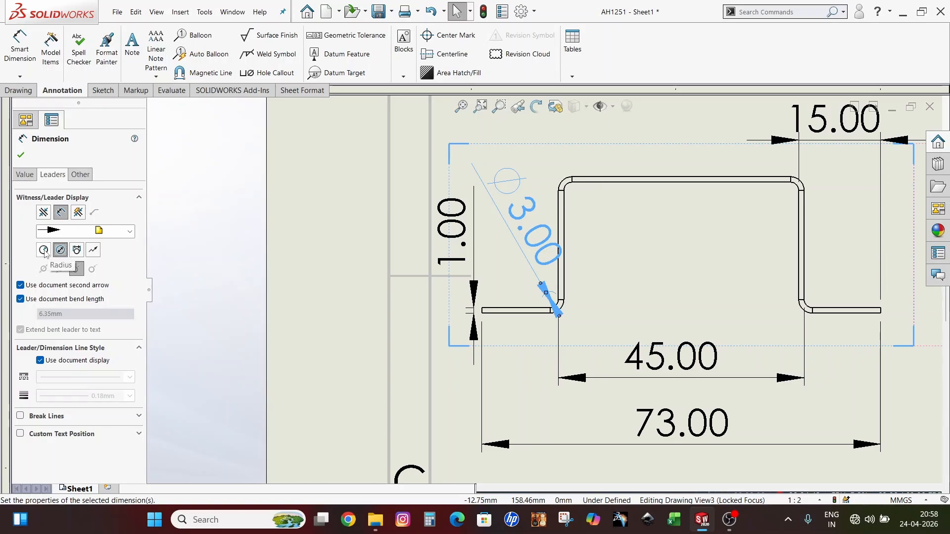
pyautogui.click(44, 250)
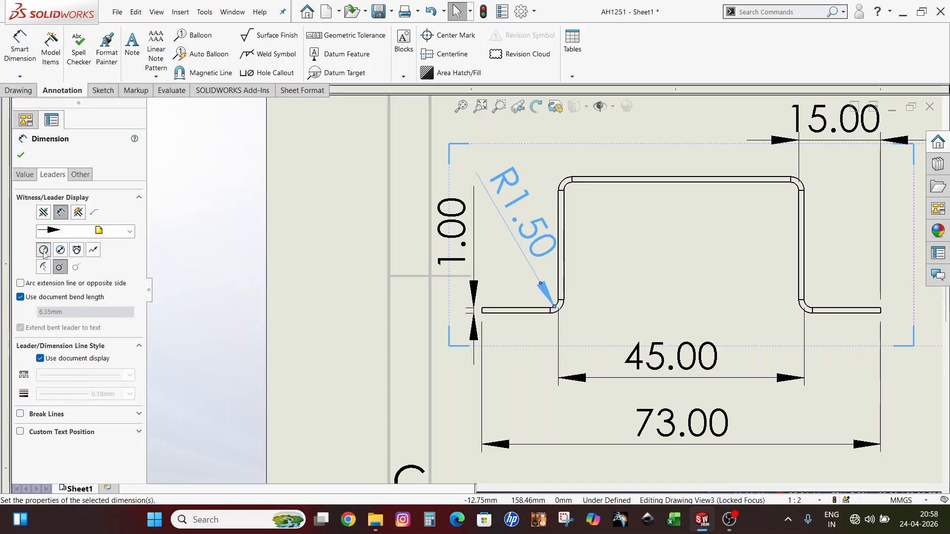
# Step: Try the inside leader style on the bend radius dimension with its text moved up, and restore the outside style
pyautogui.click(46, 267)
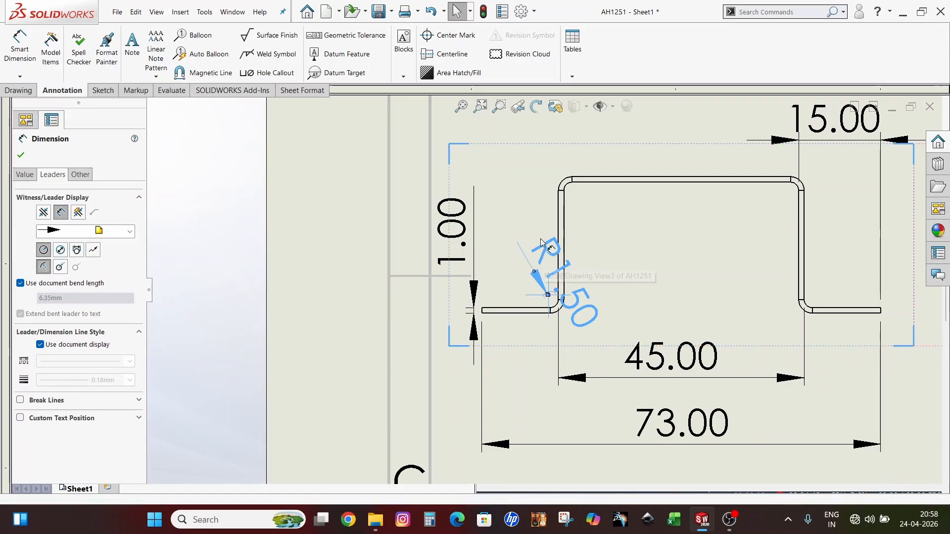
pyautogui.moveTo(535, 252); pyautogui.dragTo(492, 174)
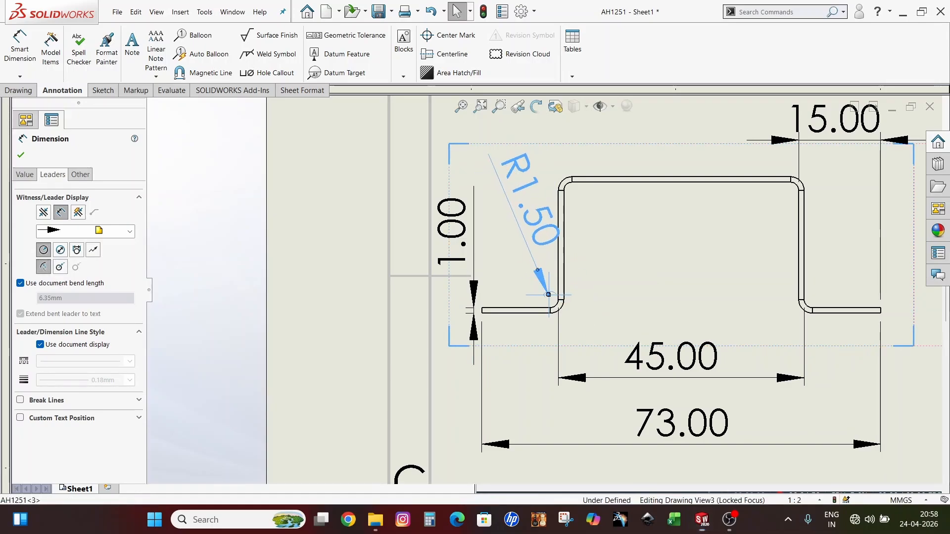
pyautogui.scroll(-1, 563, 303)
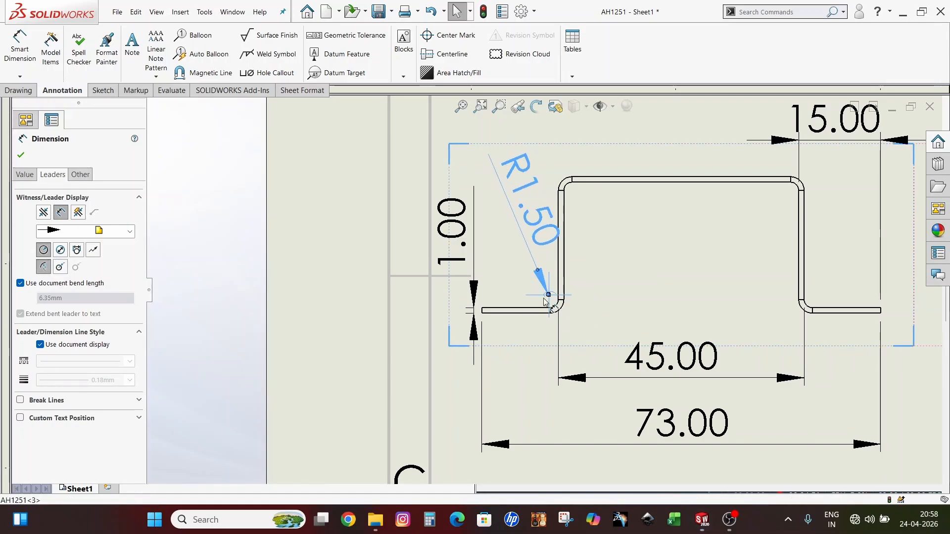
pyautogui.click(60, 267)
pyautogui.scroll(2, 552, 312)
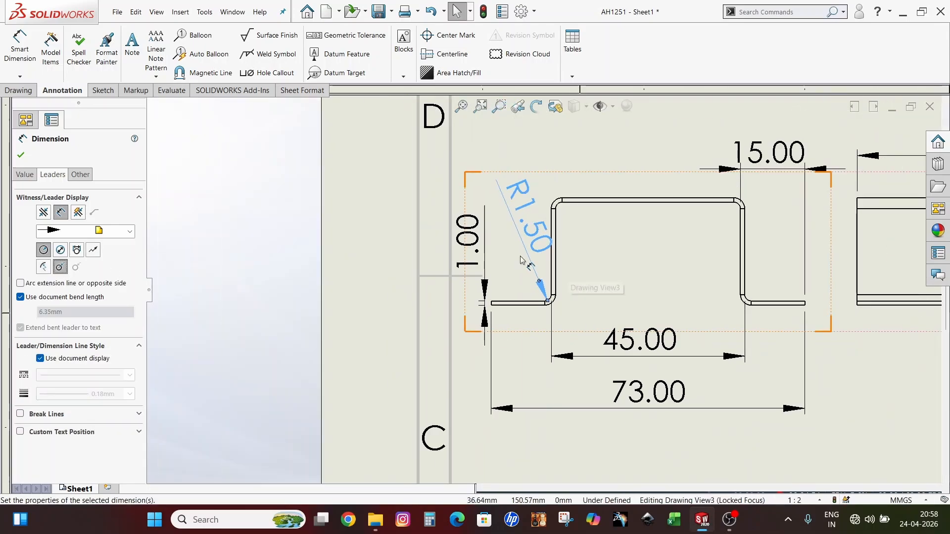
pyautogui.click(21, 155)
# Step: Move the bend radius dimension's text up and outward so it sits above the end profile
pyautogui.scroll(2, 526, 181)
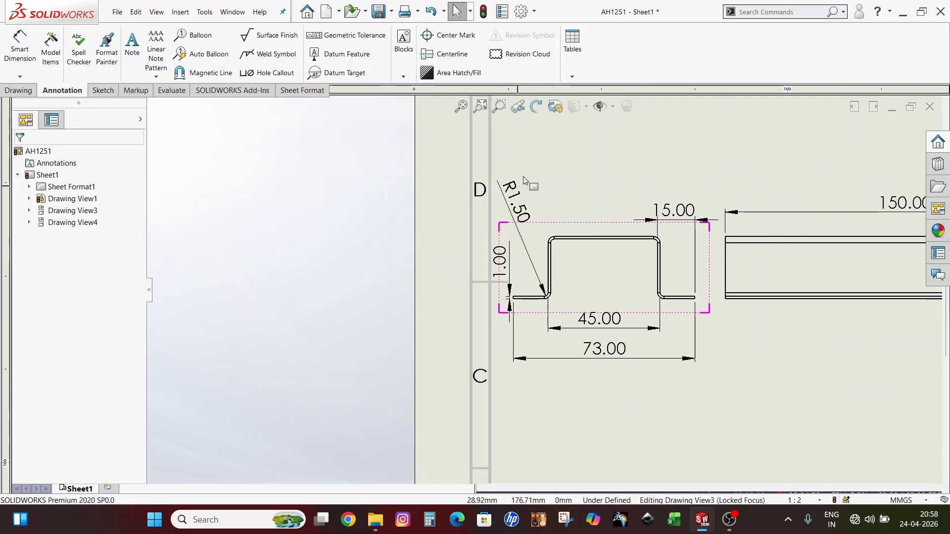
pyautogui.scroll(-1, 526, 181)
pyautogui.click(517, 225)
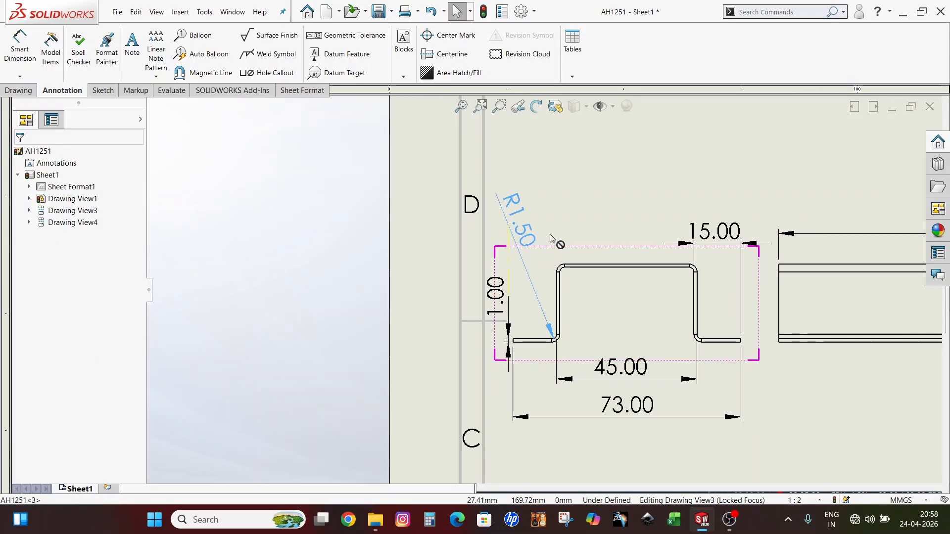
pyautogui.click(534, 220)
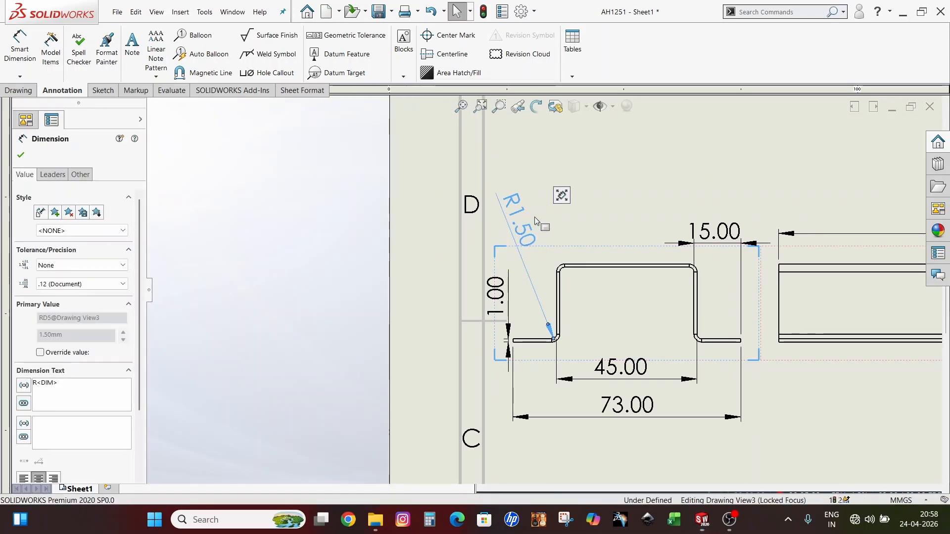
pyautogui.click(354, 200)
# Step: Move the channel's side view slightly right, farther from the end profile
pyautogui.scroll(8, 354, 199)
pyautogui.scroll(-3, 604, 282)
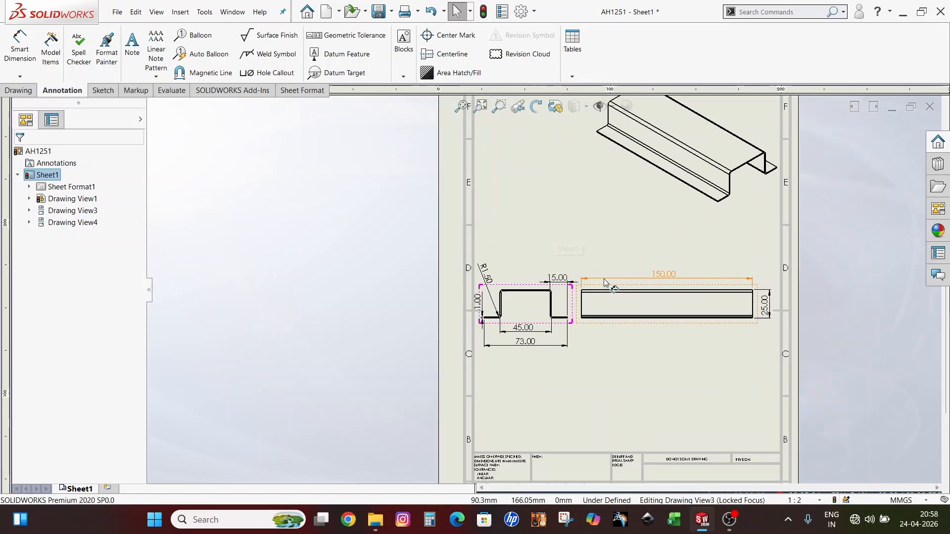
pyautogui.scroll(-1, 604, 282)
pyautogui.scroll(3, 549, 296)
pyautogui.scroll(-1, 523, 274)
pyautogui.scroll(-1, 648, 284)
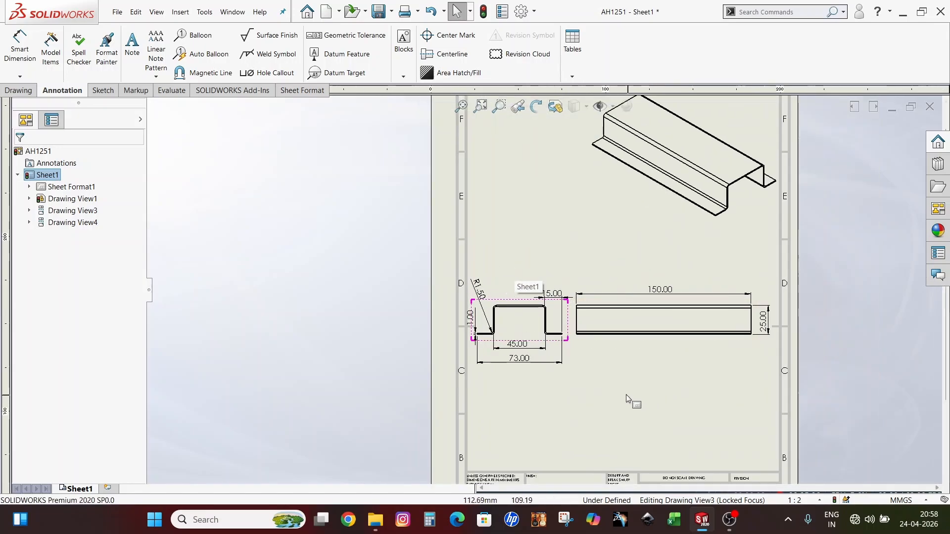
pyautogui.moveTo(659, 347); pyautogui.dragTo(665, 345)
pyautogui.click(642, 369)
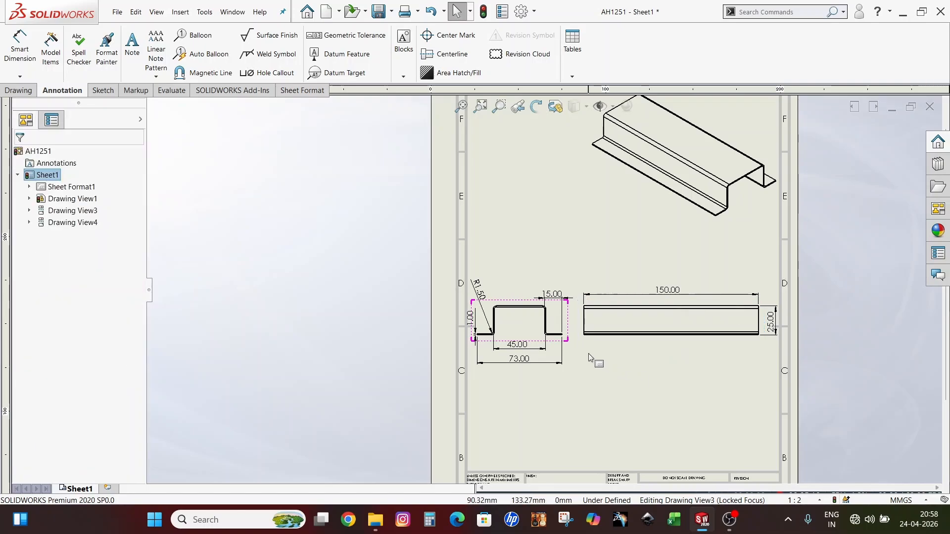
# Step: Review the arrangement of the dimensioned views, isometric view and title block across the whole sheet
pyautogui.scroll(3, 590, 358)
pyautogui.scroll(-3, 614, 322)
pyautogui.scroll(3, 638, 292)
pyautogui.scroll(-3, 668, 241)
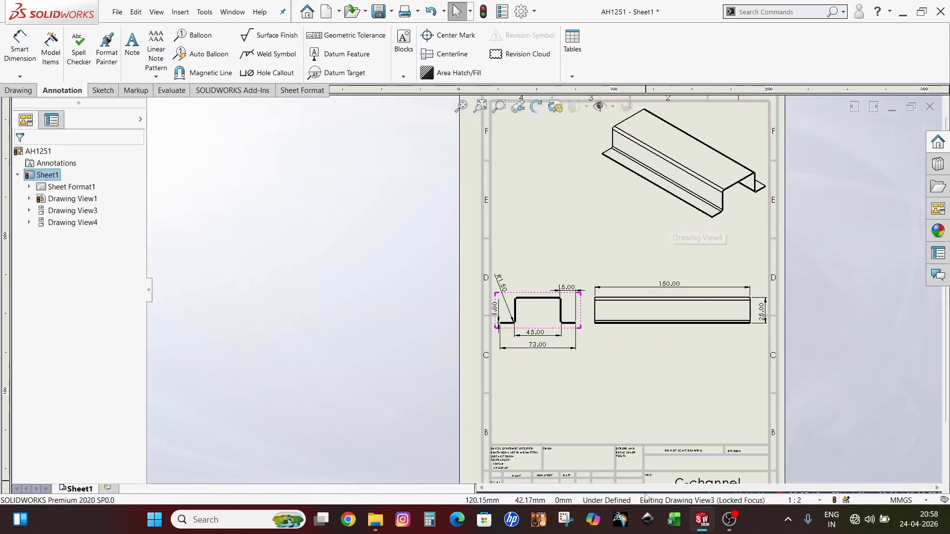
pyautogui.scroll(4, 658, 277)
pyautogui.scroll(-2, 561, 322)
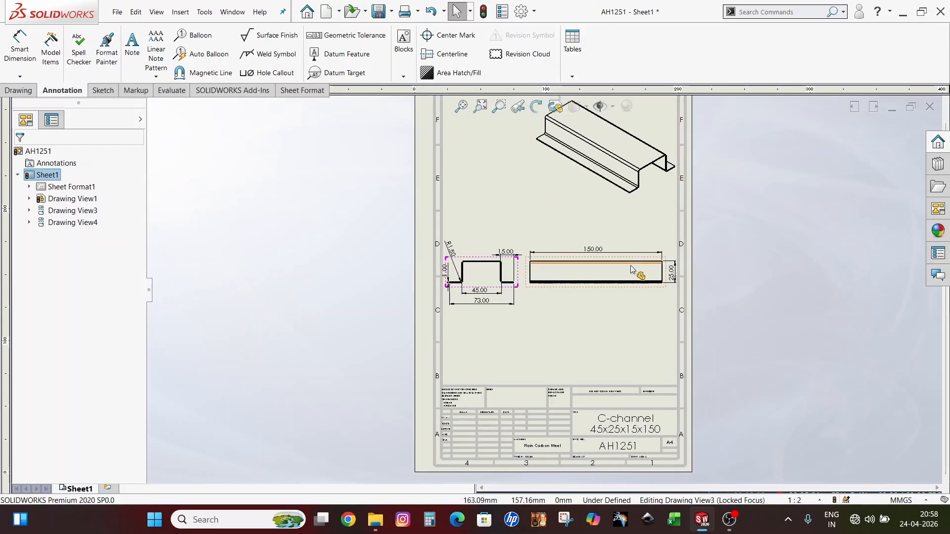
pyautogui.scroll(2, 631, 270)
pyautogui.scroll(-2, 624, 275)
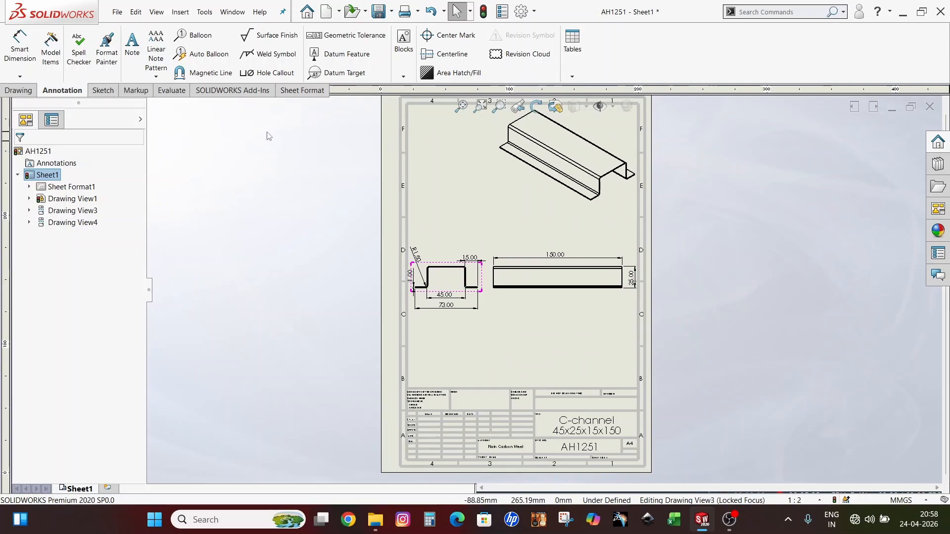
# Step: Insert a general table with 2 columns and 2 rows, placed below the channel's side view
pyautogui.click(574, 44)
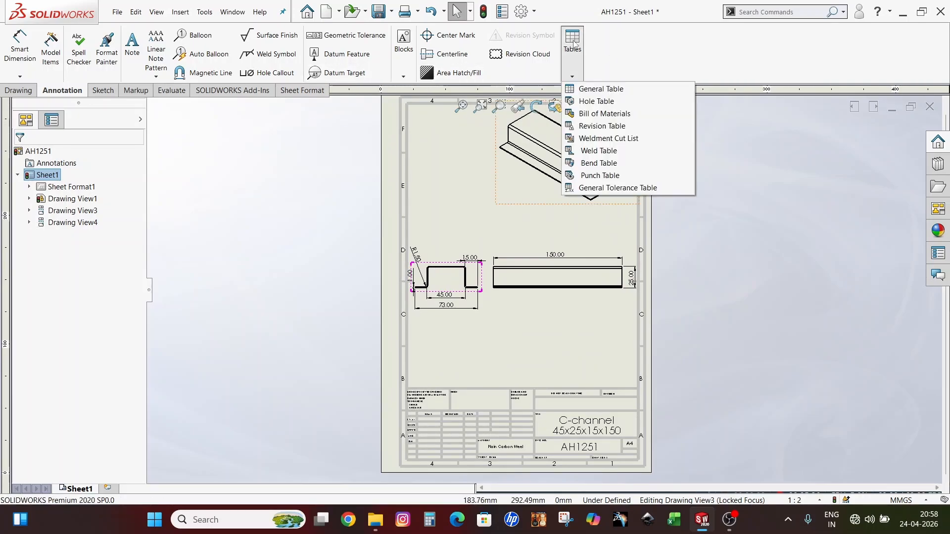
pyautogui.click(619, 87)
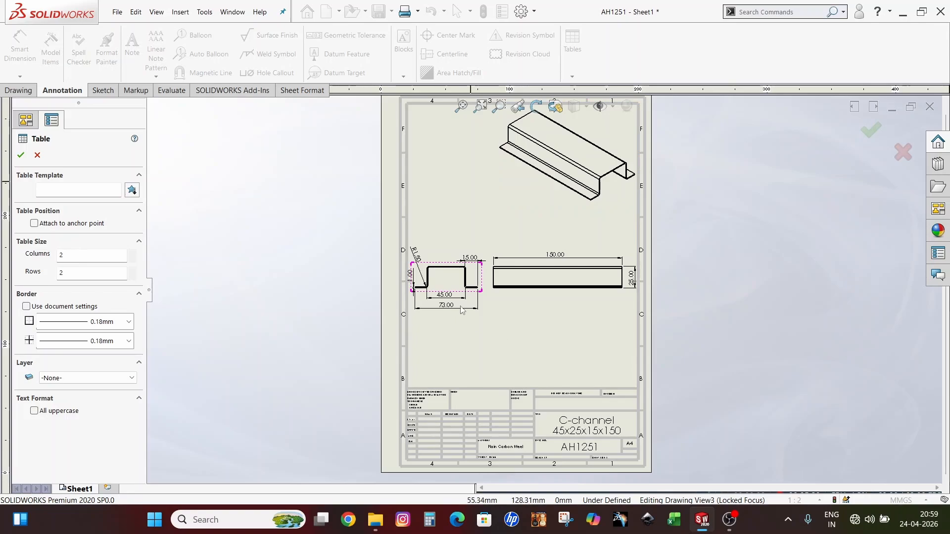
pyautogui.click(20, 157)
pyautogui.scroll(2, 486, 346)
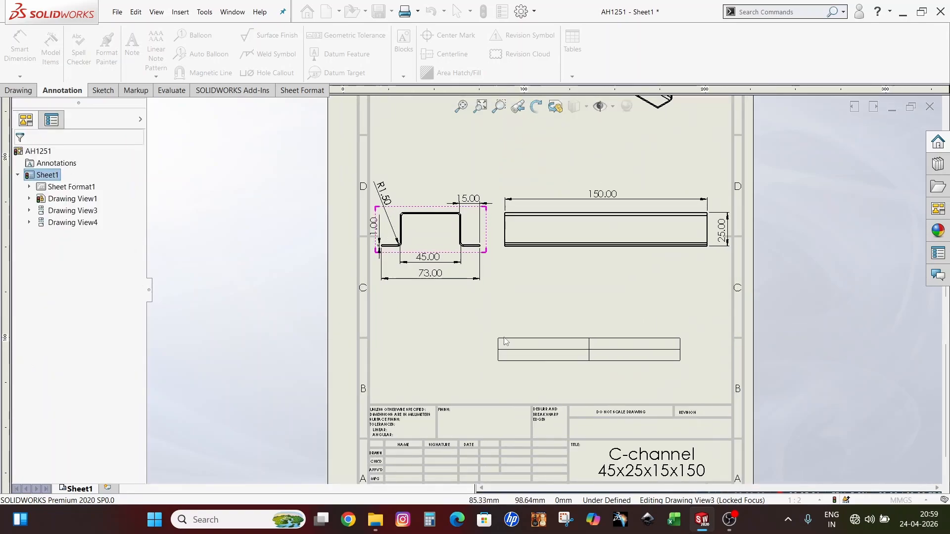
pyautogui.click(506, 304)
# Step: Fill the table's first row with "Maaterial" in column A and "IS513 , CR1" in column B
pyautogui.click(542, 322)
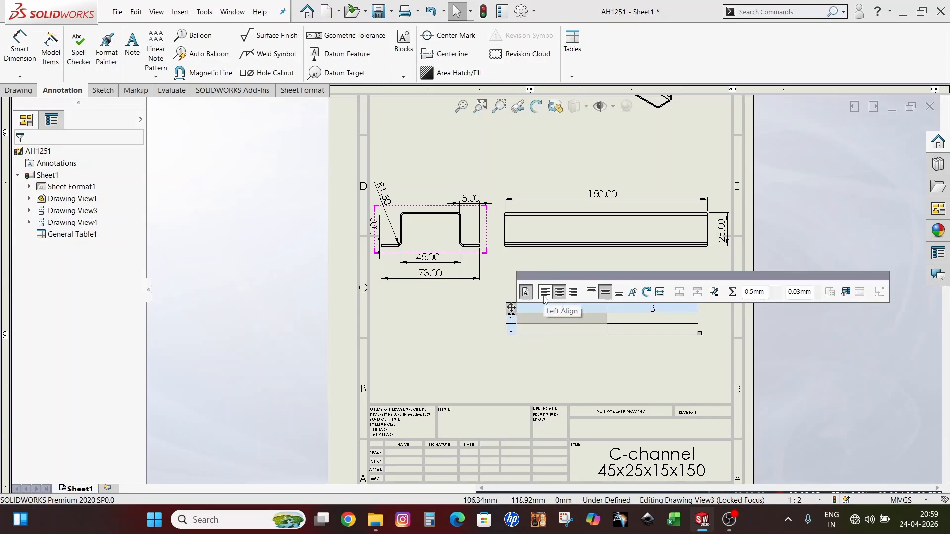
pyautogui.click(543, 297)
pyautogui.write('Maaterial')
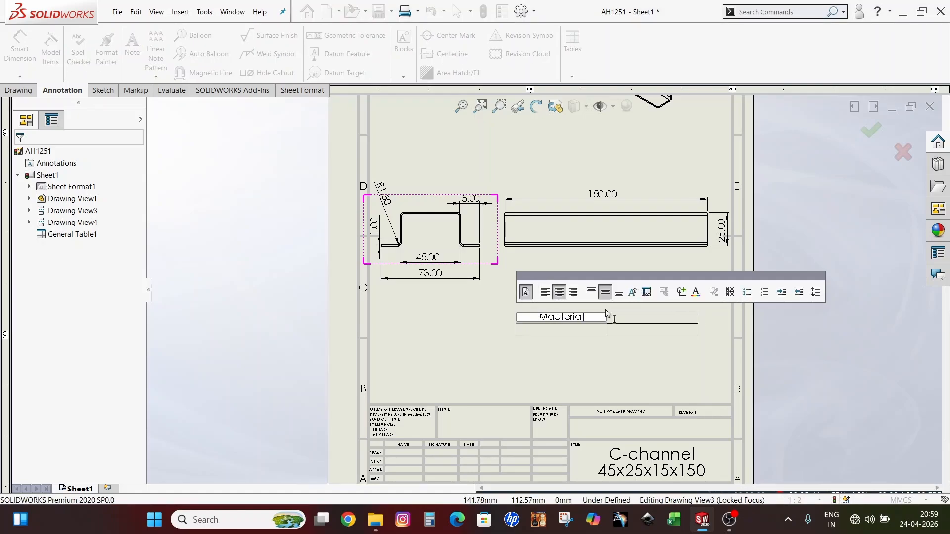
pyautogui.click(643, 319)
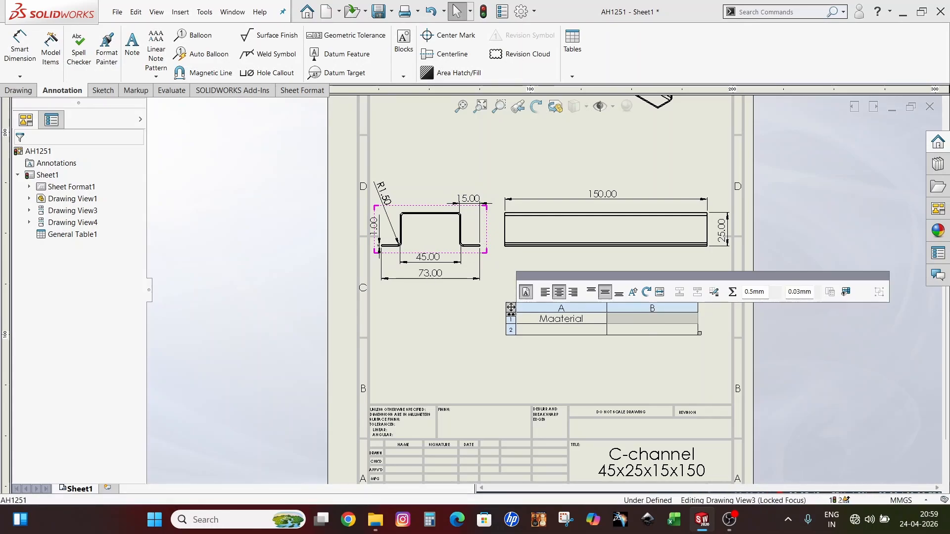
pyautogui.doubleClick(653, 318)
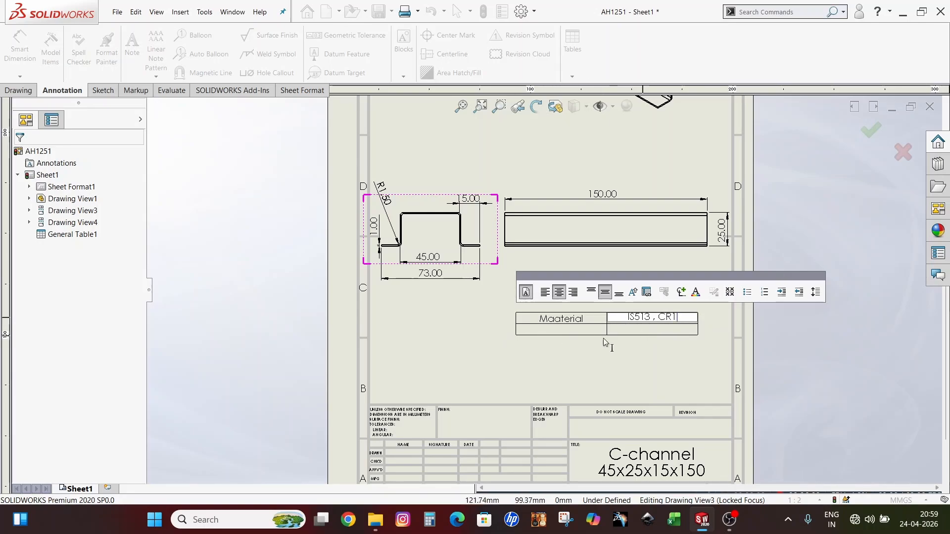
pyautogui.click(563, 331)
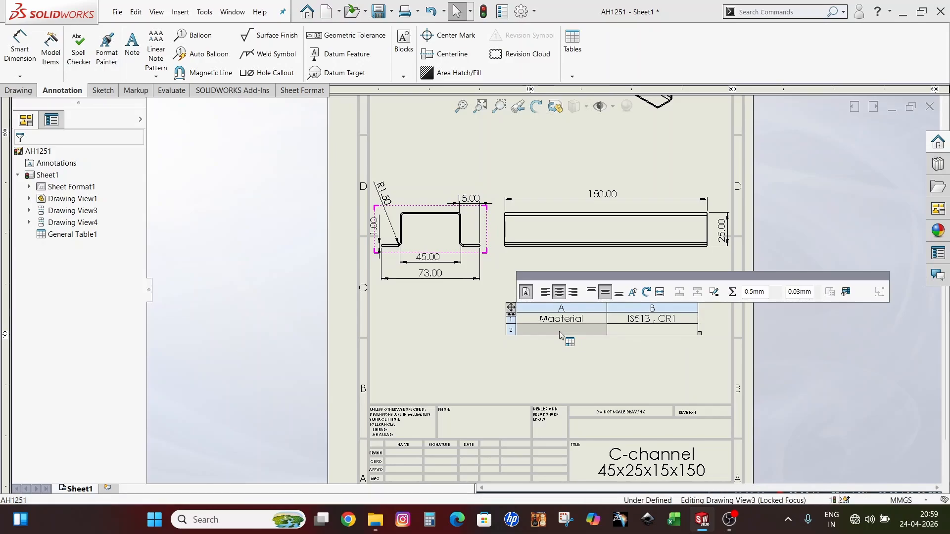
# Step: Fill the table's second row with "THICKNESS" in column A and "1" in column B
pyautogui.doubleClick(554, 328)
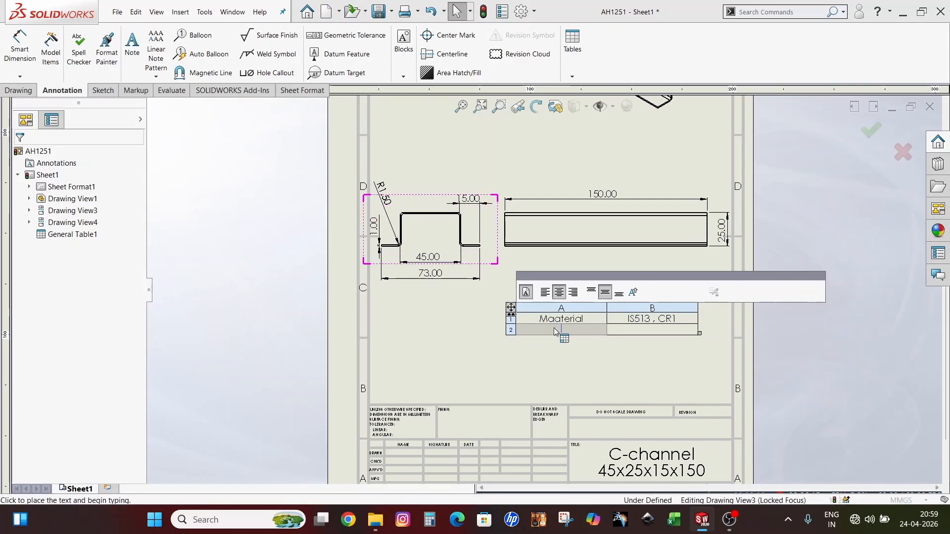
pyautogui.write('THICKNESS')
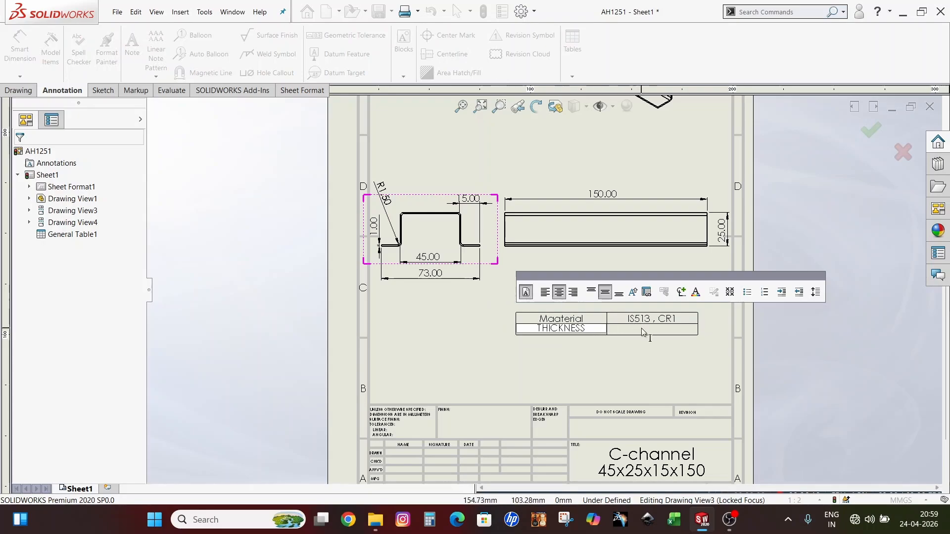
pyautogui.click(643, 330)
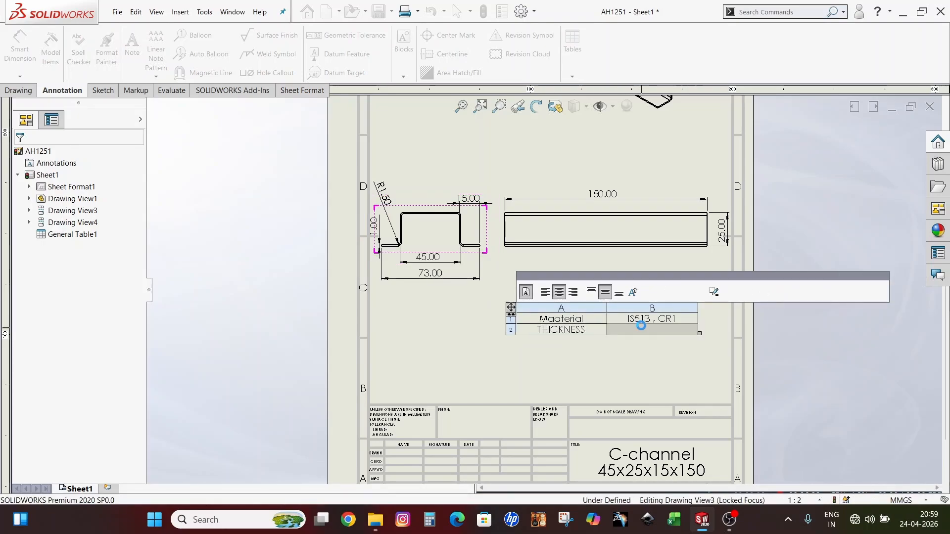
pyautogui.doubleClick(642, 328)
pyautogui.write('1')
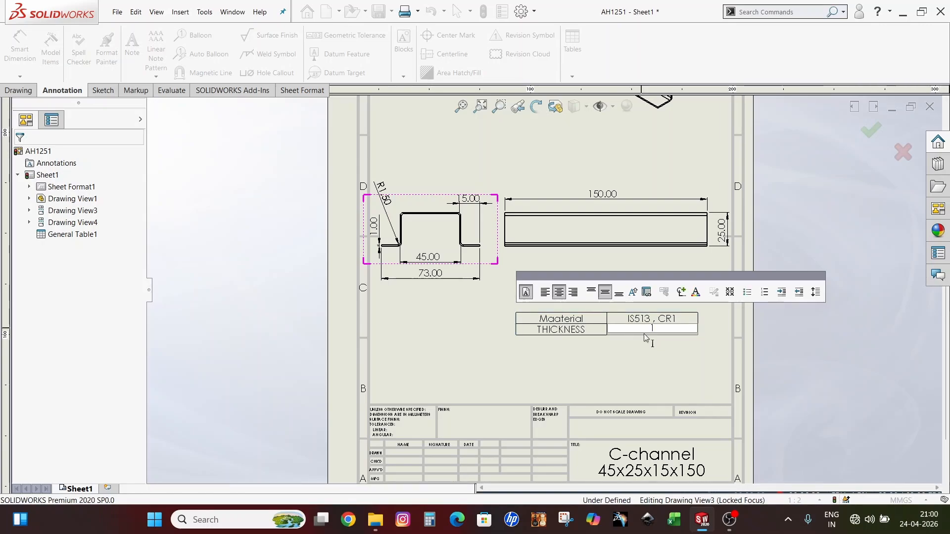
pyautogui.click(649, 345)
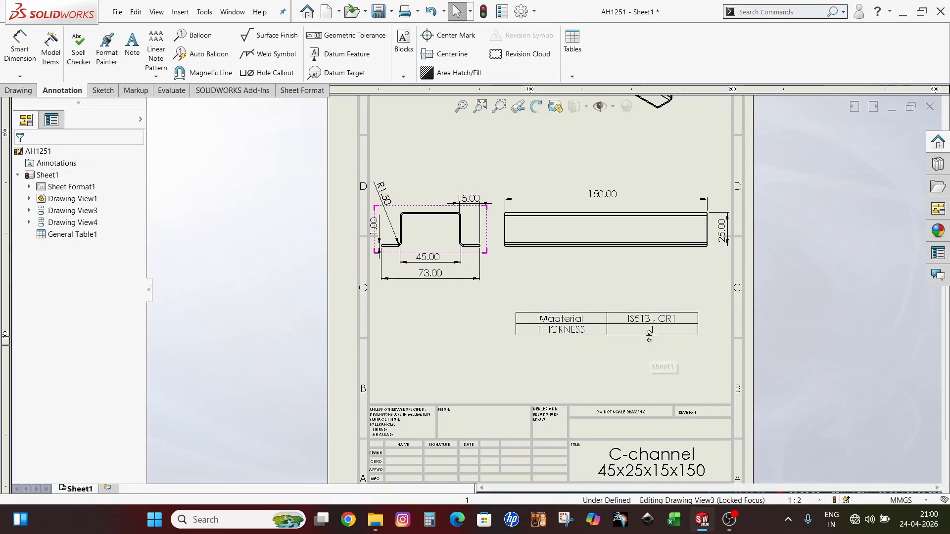
# Step: Set the text in both cells of the table's first row to all uppercase
pyautogui.click(569, 321)
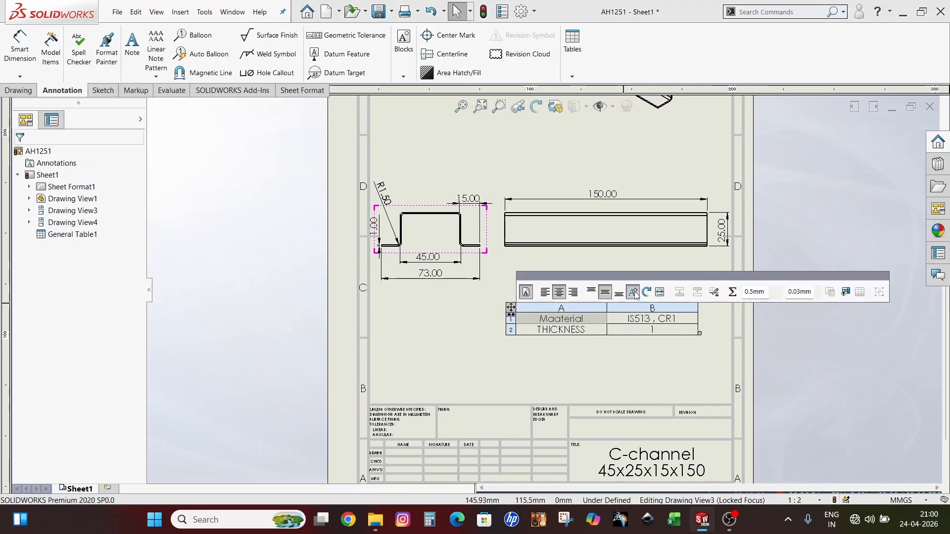
pyautogui.click(655, 319)
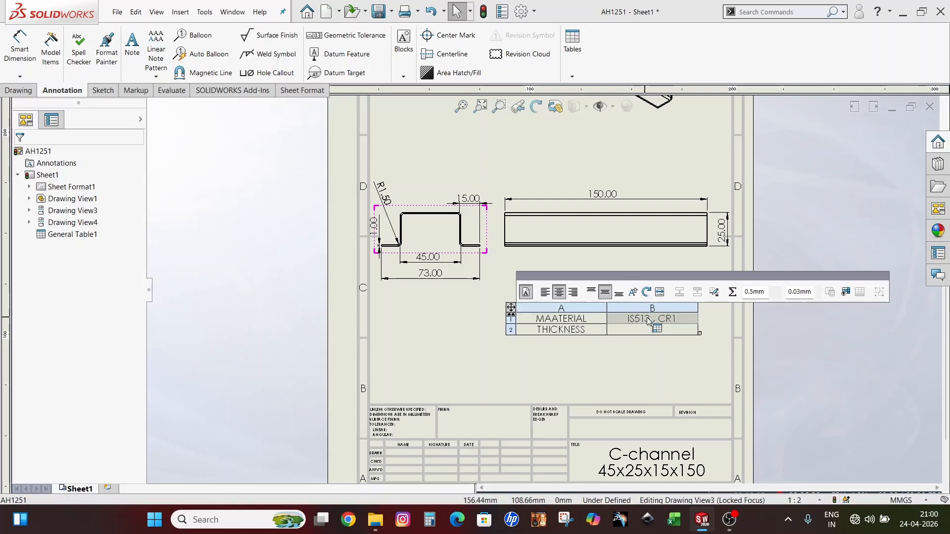
pyautogui.click(633, 293)
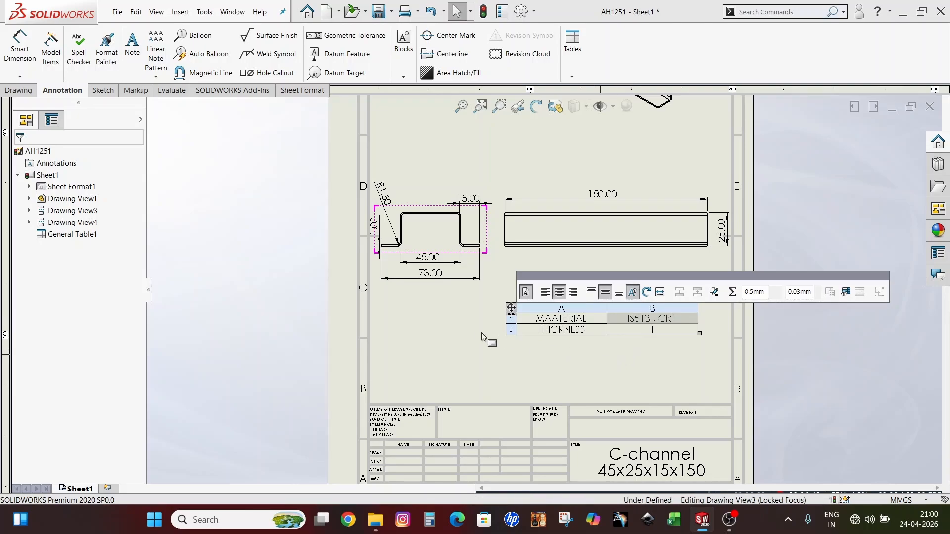
pyautogui.click(459, 327)
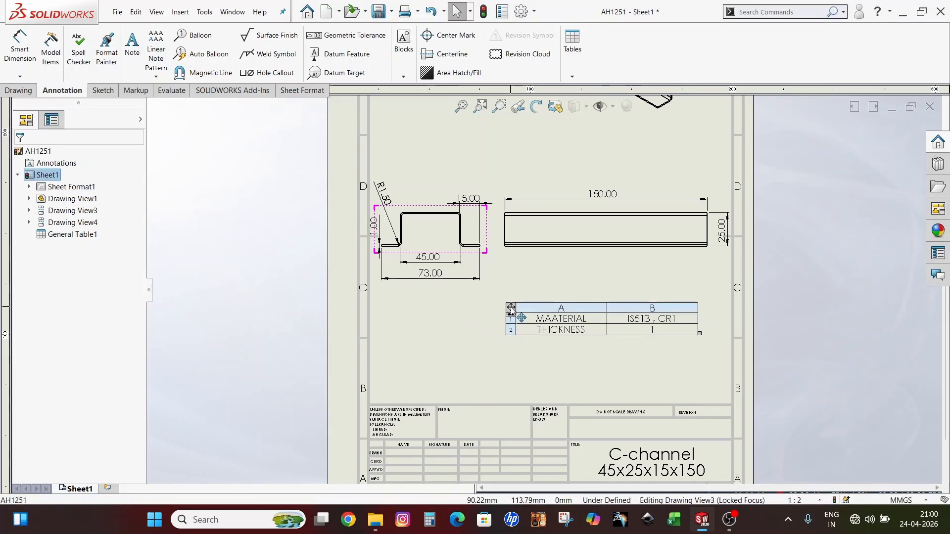
# Step: Move the material table down and slightly right, placing it just above the title block
pyautogui.click(511, 309)
pyautogui.moveTo(511, 307); pyautogui.dragTo(540, 369)
pyautogui.moveTo(538, 371); pyautogui.dragTo(528, 363)
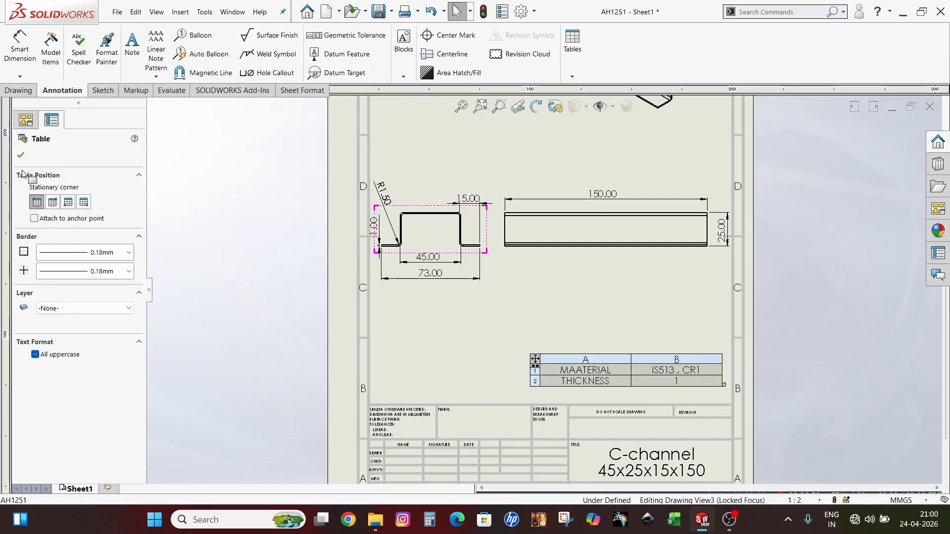
pyautogui.click(21, 155)
# Step: Examine the whole sheet layout and the title block's title, drawing number, material and weight entries
pyautogui.scroll(4, 444, 290)
pyautogui.scroll(-3, 662, 224)
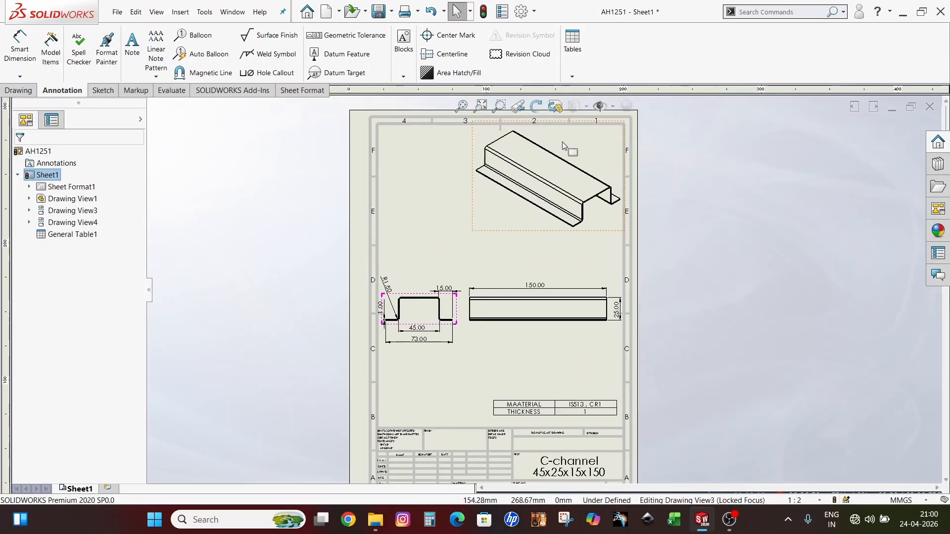
pyautogui.scroll(3, 518, 258)
pyautogui.scroll(-5, 503, 355)
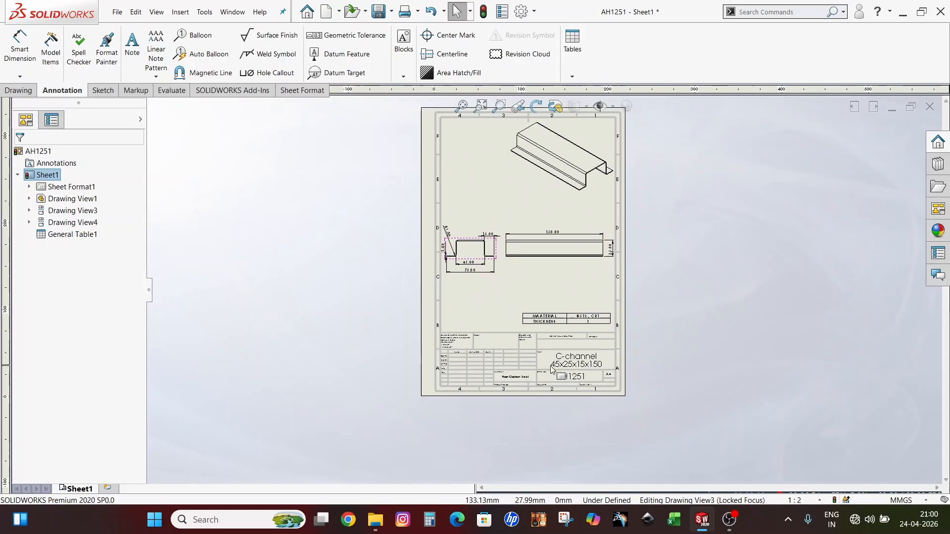
pyautogui.scroll(2, 526, 322)
pyautogui.scroll(-4, 524, 367)
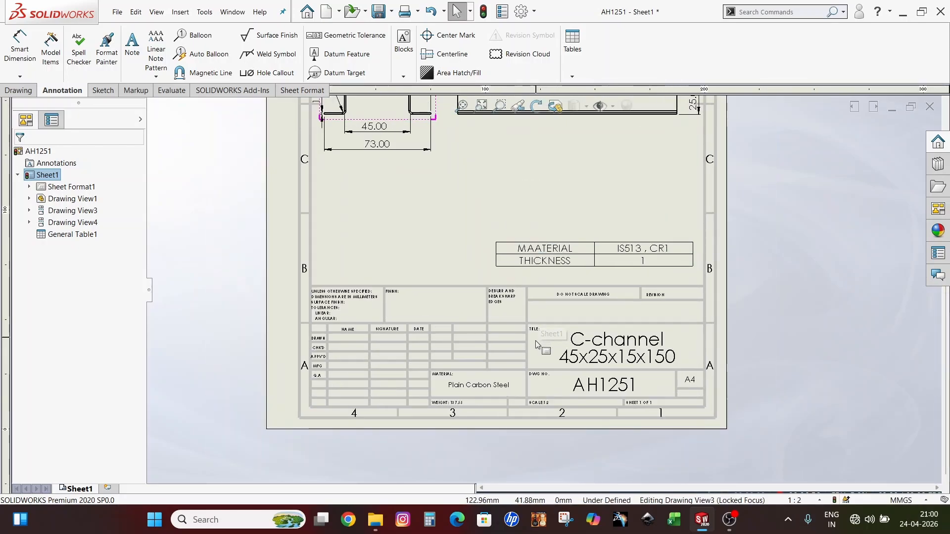
pyautogui.scroll(1, 523, 366)
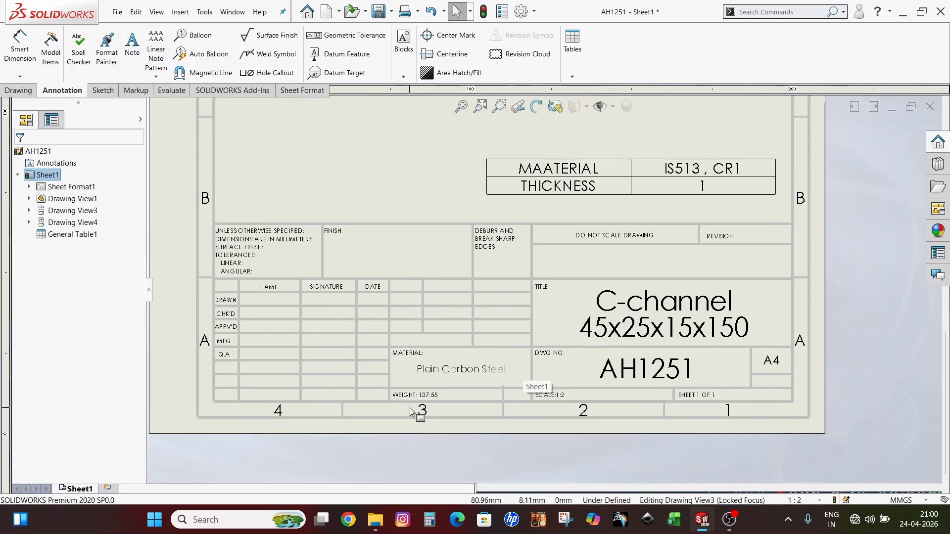
pyautogui.scroll(-3, 425, 403)
pyautogui.scroll(2, 460, 379)
pyautogui.scroll(-2, 492, 341)
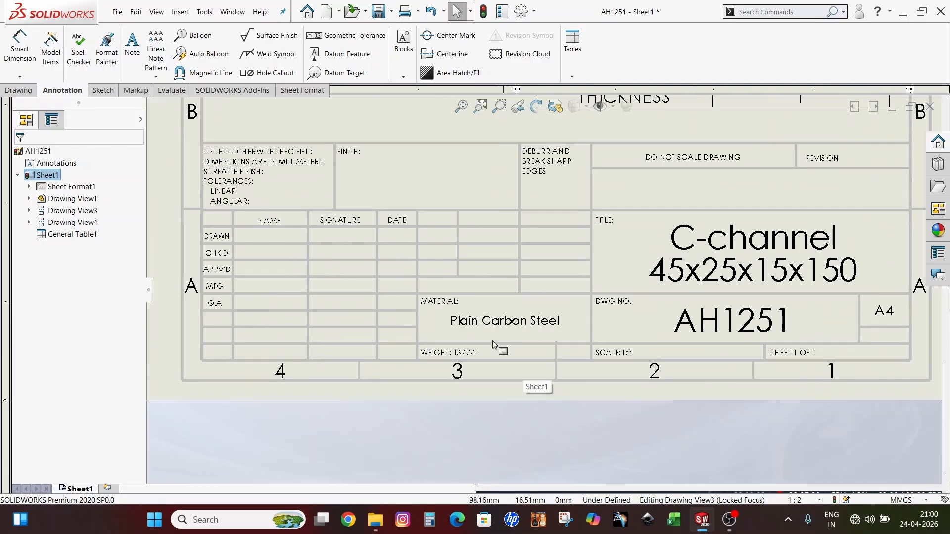
pyautogui.scroll(1, 436, 355)
pyautogui.scroll(1, 436, 355)
pyautogui.scroll(-3, 573, 278)
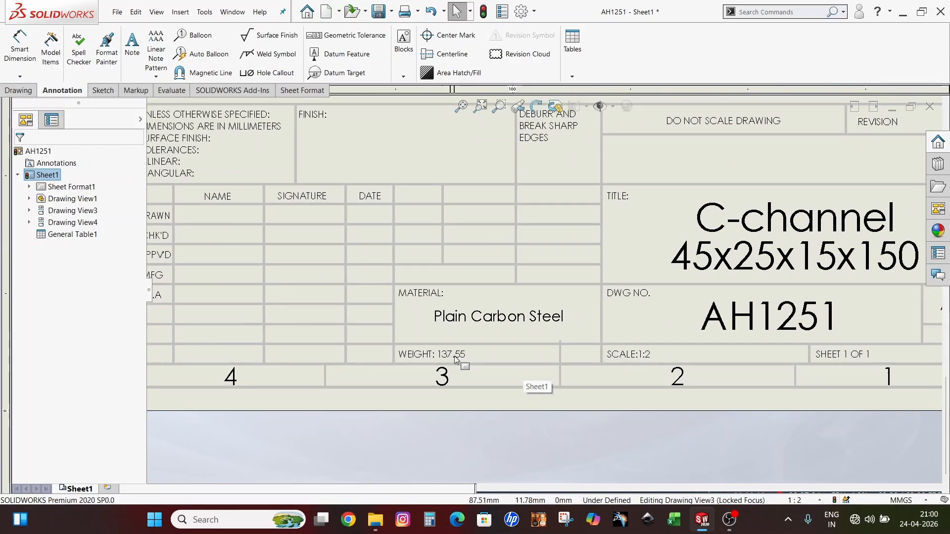
pyautogui.scroll(-1, 458, 358)
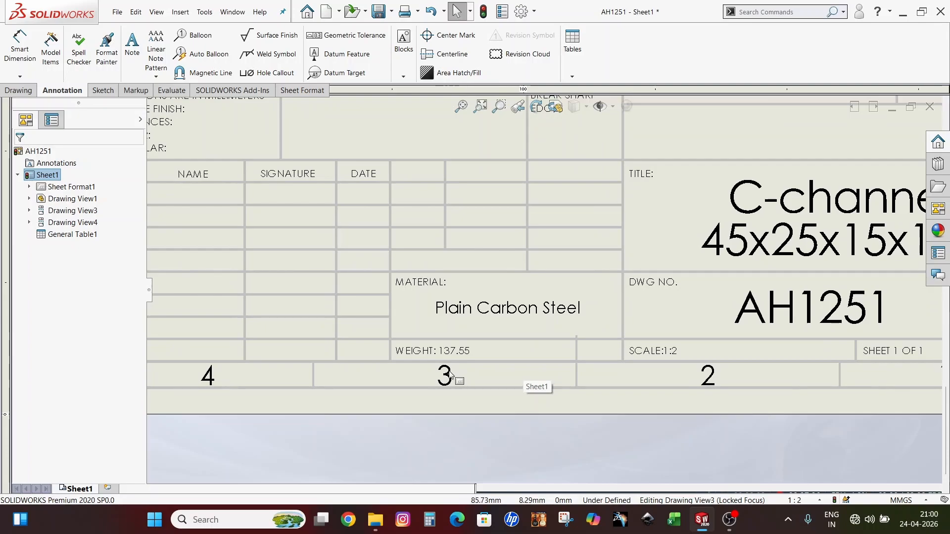
pyautogui.scroll(2, 450, 376)
pyautogui.scroll(2, 468, 342)
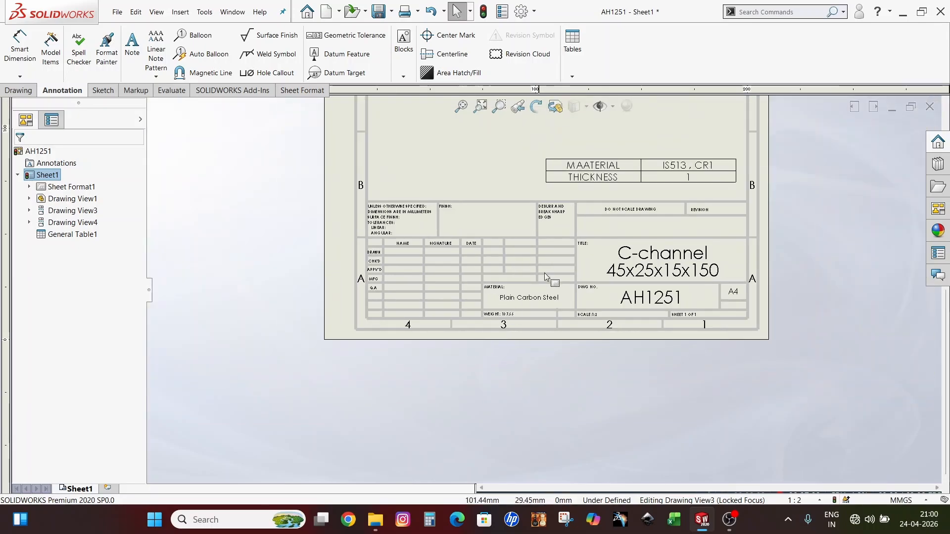
pyautogui.scroll(4, 545, 272)
pyautogui.scroll(-2, 547, 282)
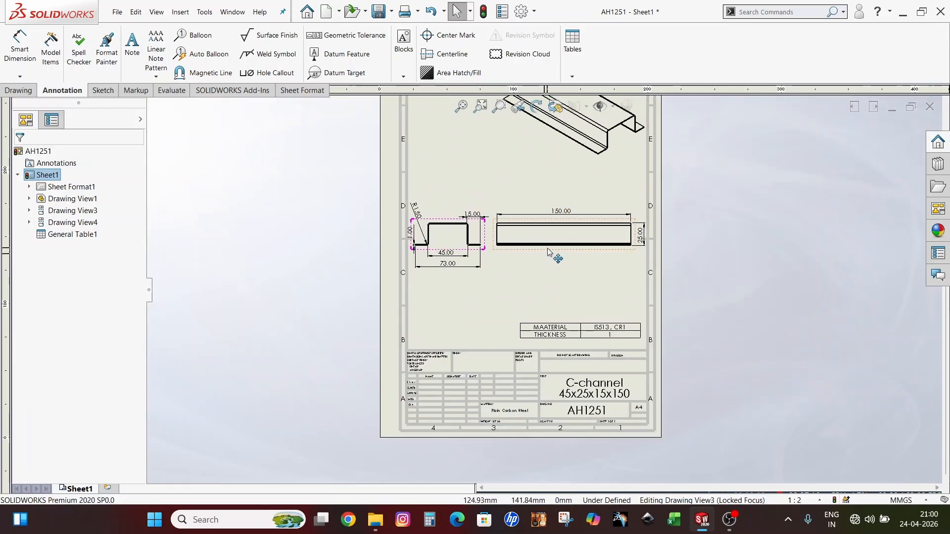
# Step: Open the channel's part model from its side view to check the assigned material, and return to the drawing
pyautogui.click(548, 252)
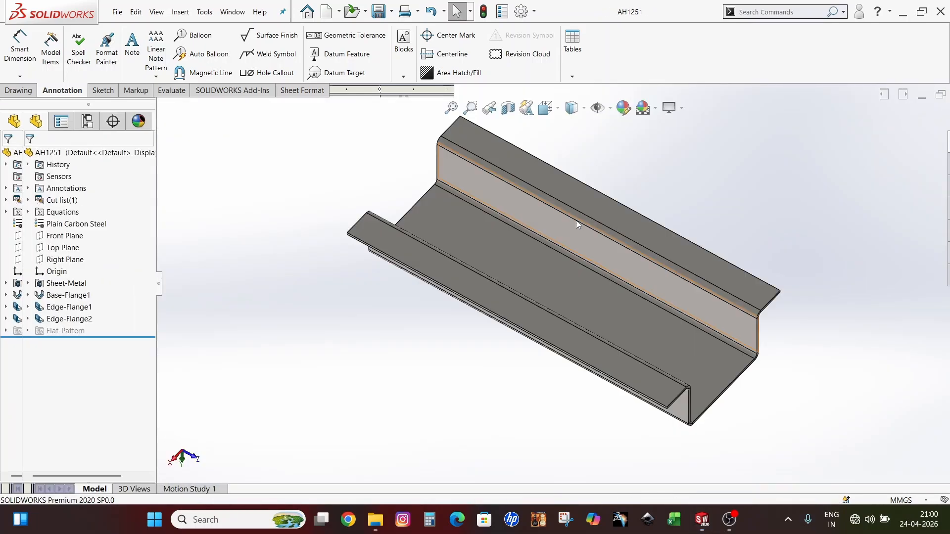
pyautogui.click(94, 225)
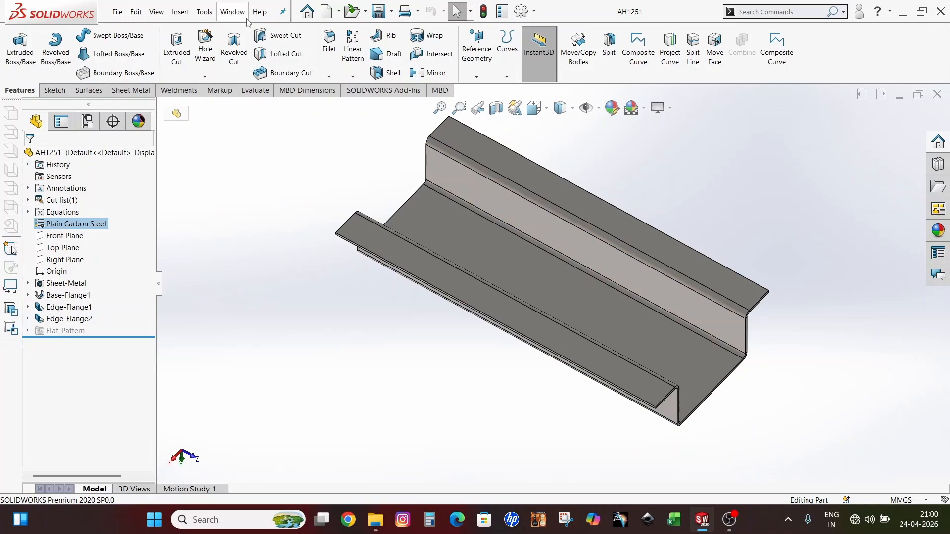
pyautogui.click(241, 13)
pyautogui.click(299, 124)
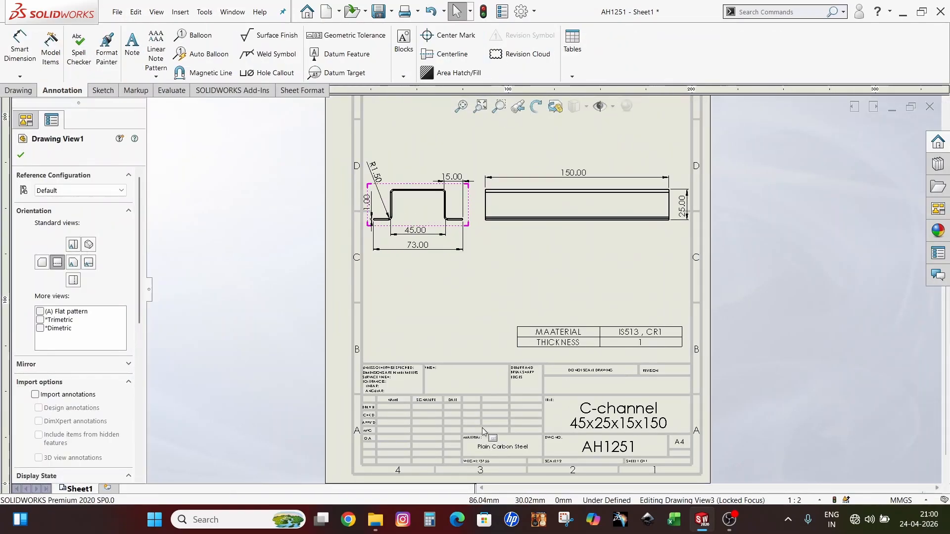
pyautogui.scroll(3, 482, 428)
pyautogui.click(21, 155)
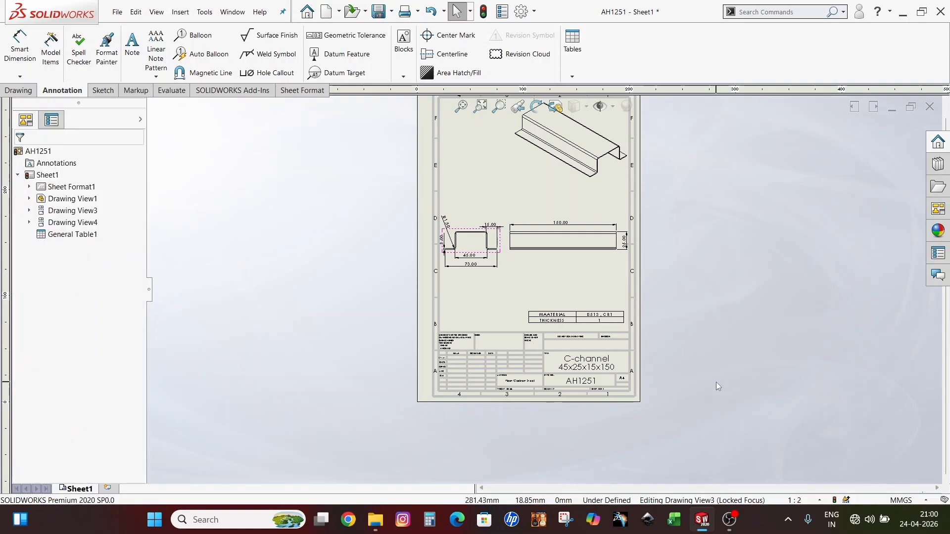
# Step: Inspect the weight field beneath the material entry in the title block, and return to the full sheet
pyautogui.scroll(-3, 498, 357)
pyautogui.scroll(-2, 498, 356)
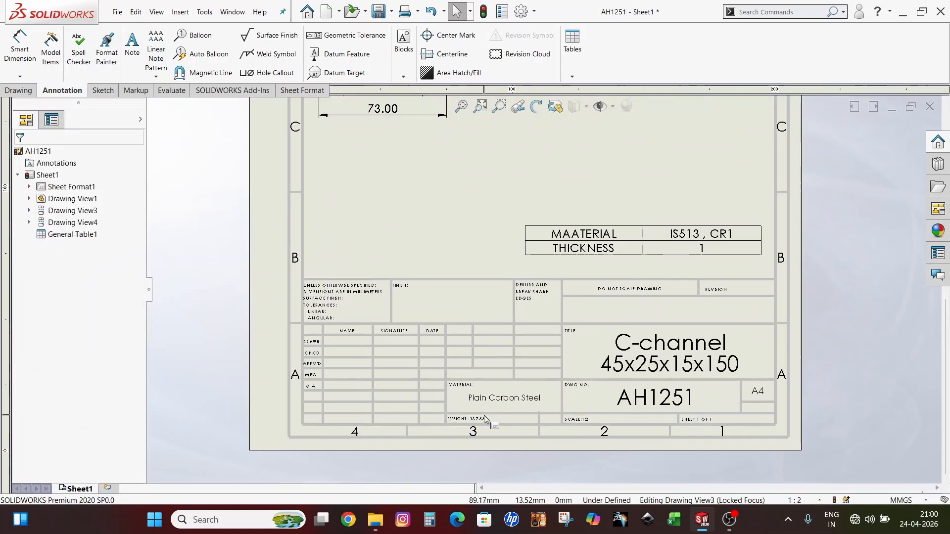
pyautogui.scroll(-1, 527, 371)
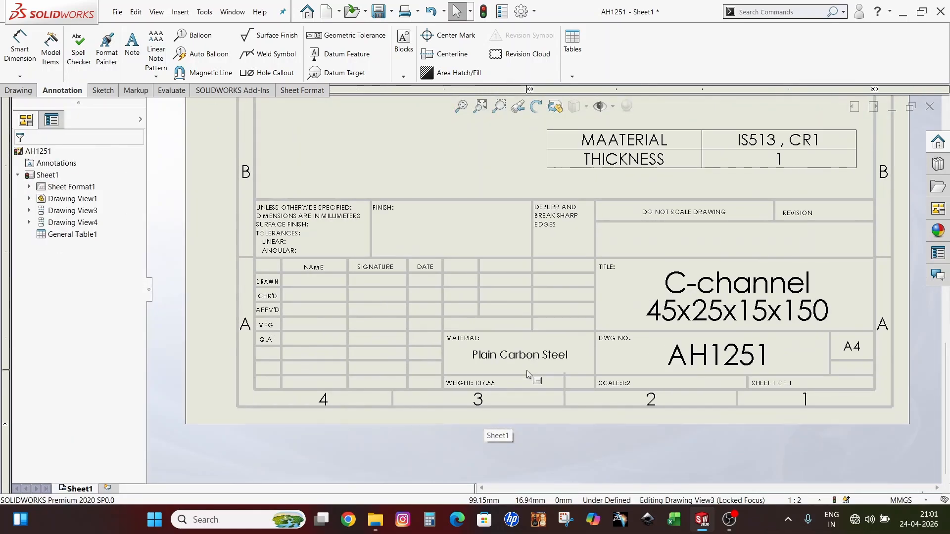
pyautogui.scroll(-1, 531, 324)
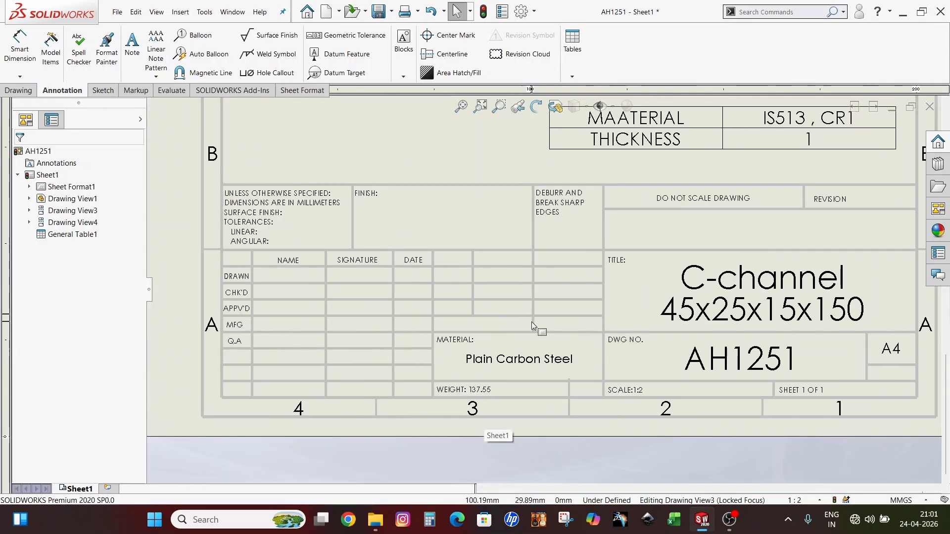
pyautogui.scroll(-1, 540, 331)
pyautogui.scroll(-2, 498, 362)
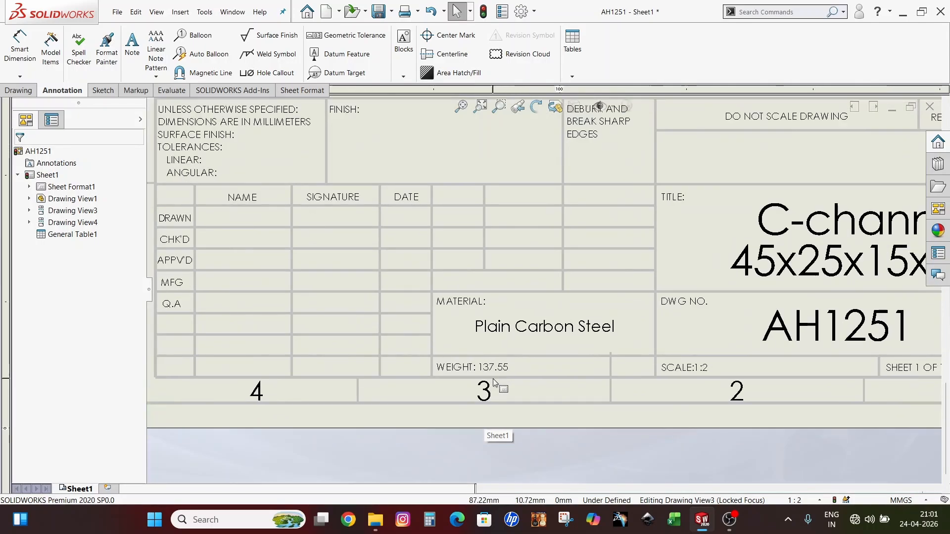
pyautogui.scroll(-1, 497, 363)
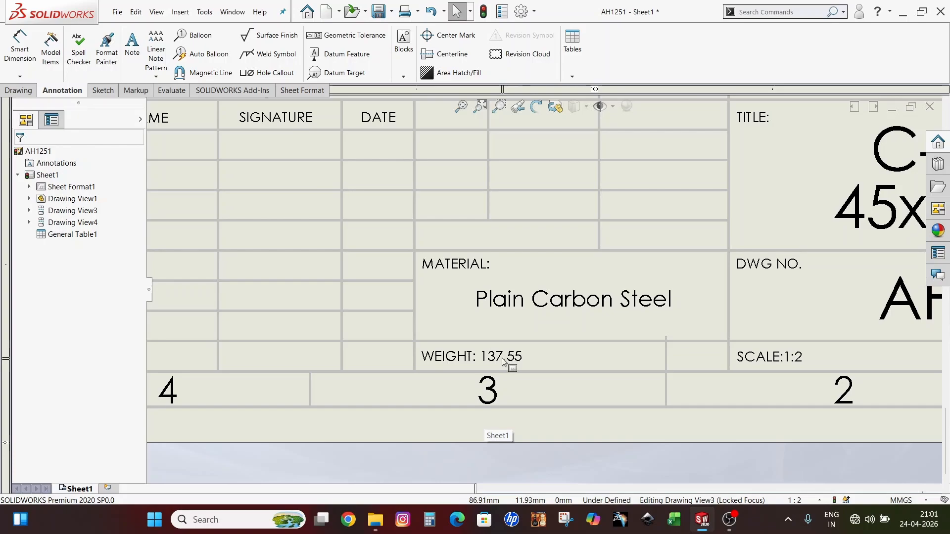
pyautogui.scroll(6, 503, 362)
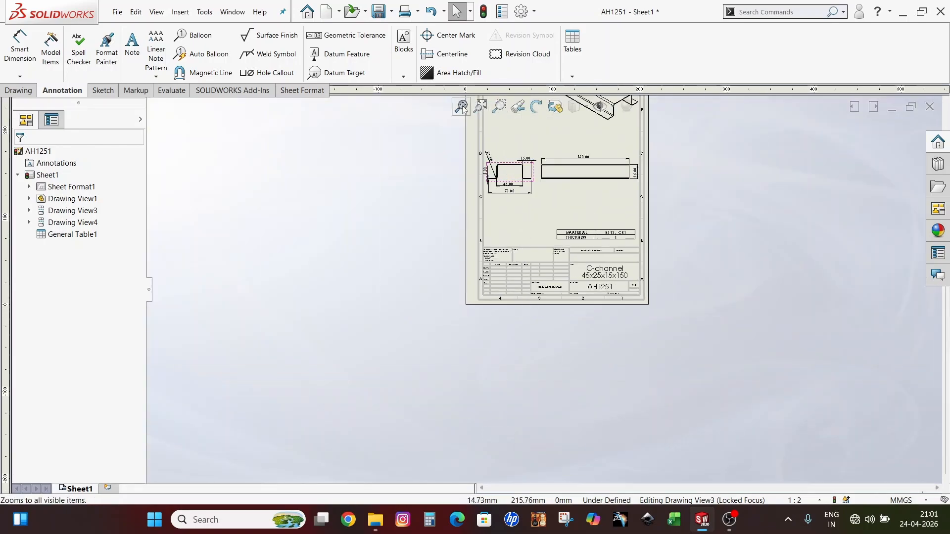
pyautogui.click(462, 107)
pyautogui.scroll(-1, 558, 401)
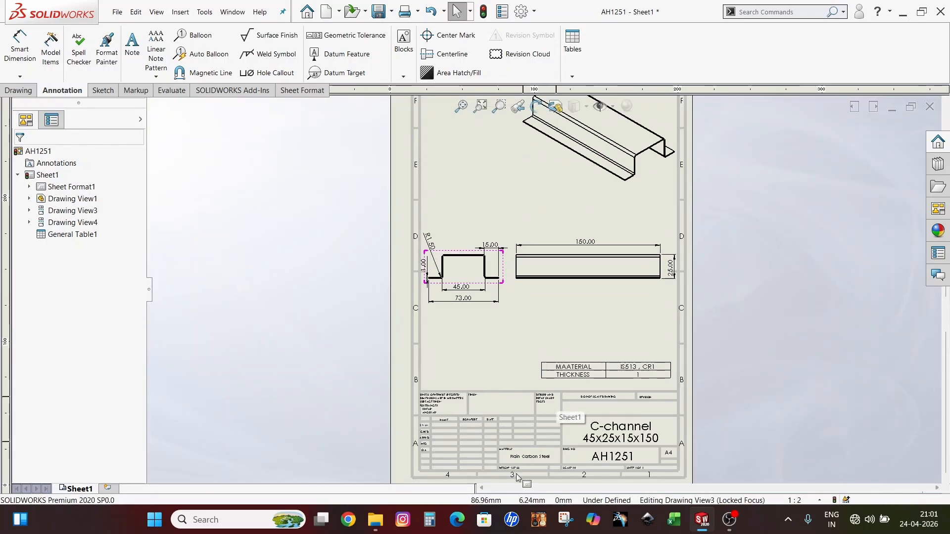
pyautogui.scroll(1, 516, 463)
pyautogui.scroll(-4, 565, 411)
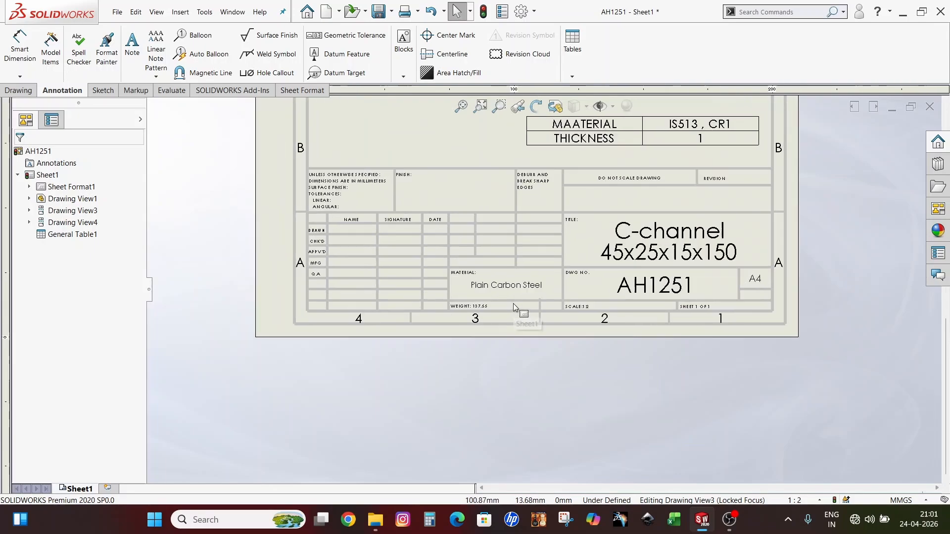
pyautogui.scroll(-6, 514, 307)
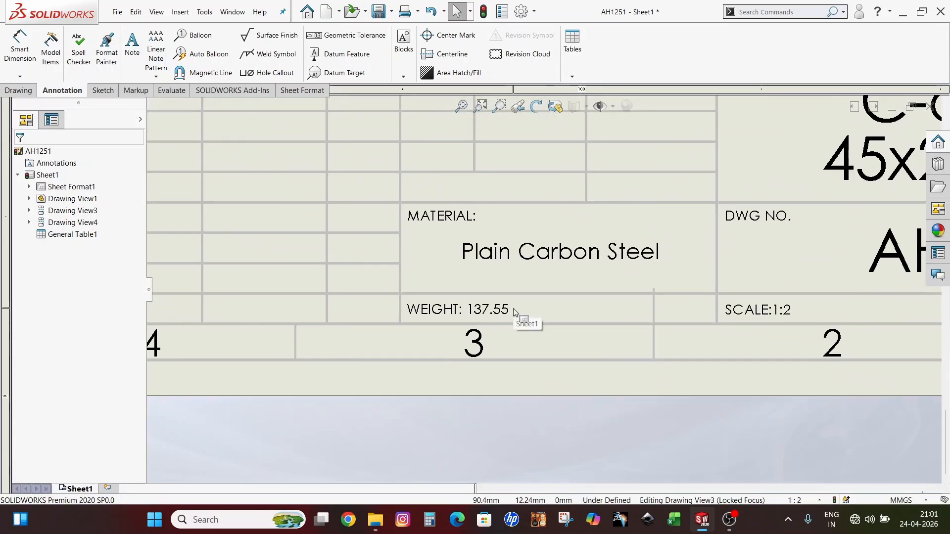
pyautogui.scroll(6, 514, 312)
pyautogui.click(480, 106)
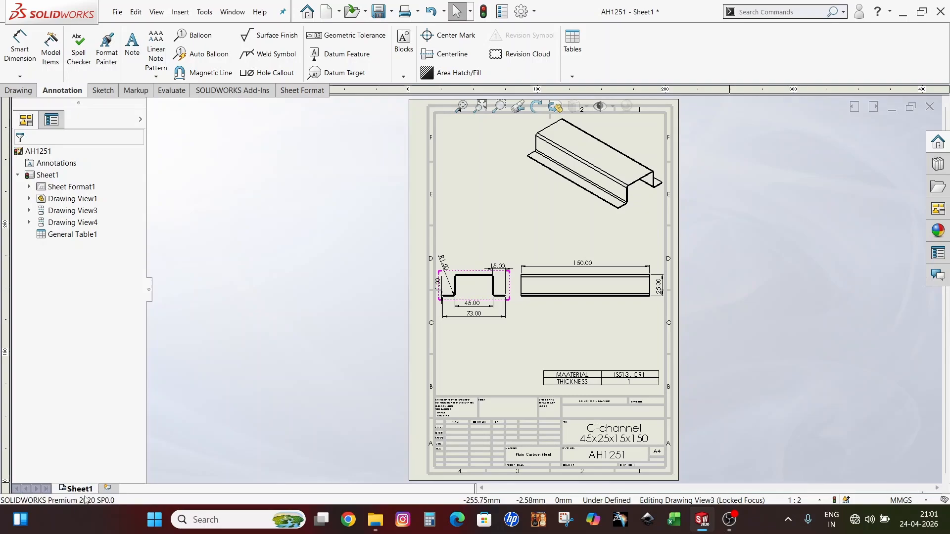
# Step: Add a second sheet to the drawing with the same A4 format and title block
pyautogui.click(109, 489)
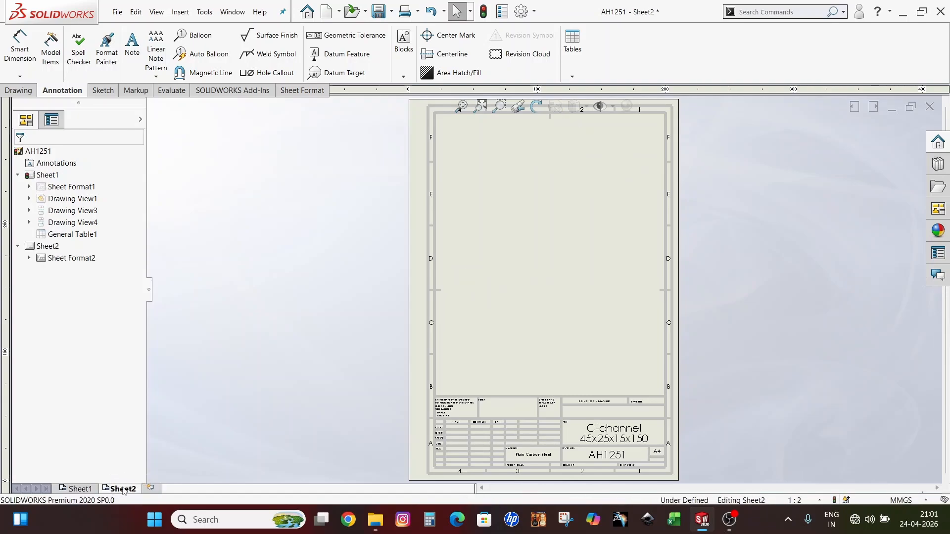
pyautogui.scroll(1, 589, 237)
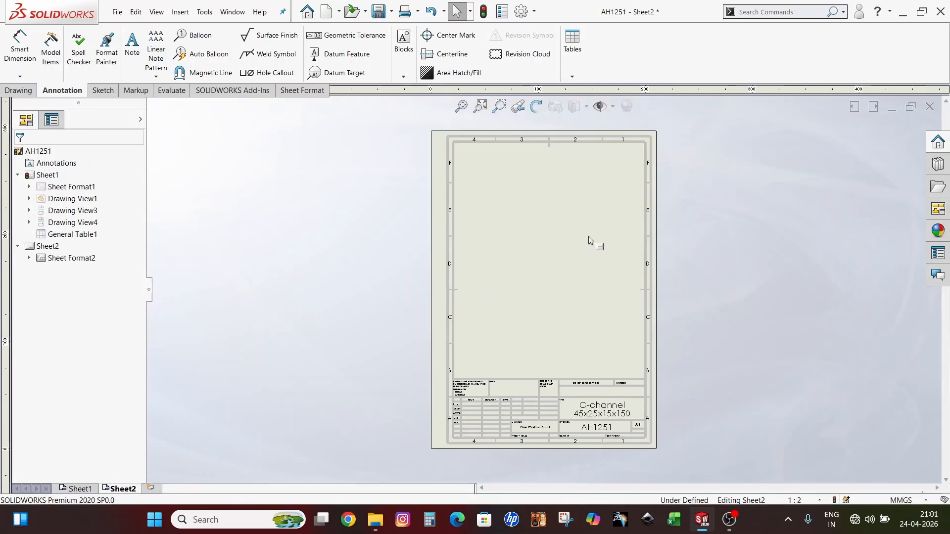
pyautogui.scroll(-1, 573, 213)
pyautogui.scroll(1, 572, 212)
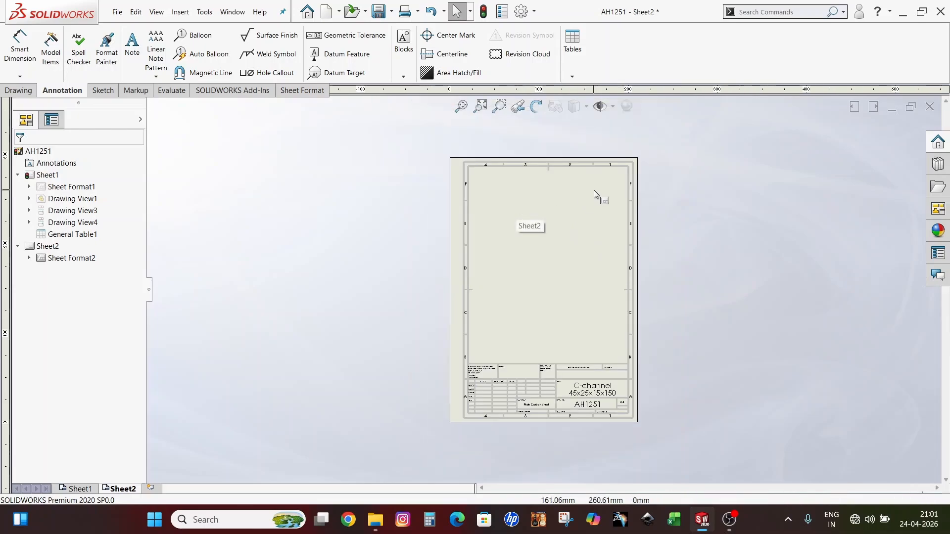
pyautogui.scroll(-2, 600, 195)
pyautogui.scroll(2, 501, 218)
pyautogui.scroll(-2, 545, 347)
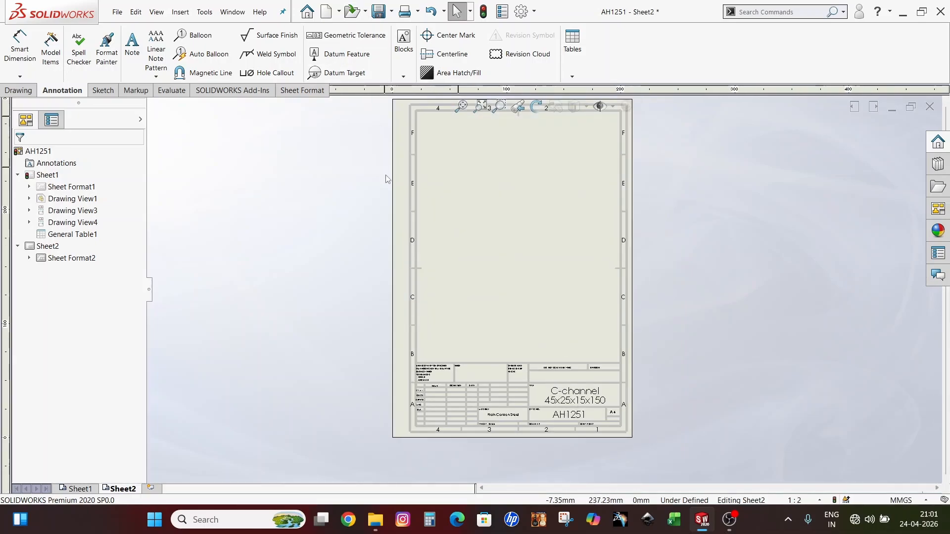
pyautogui.scroll(1, 524, 139)
pyautogui.scroll(-1, 610, 155)
pyautogui.scroll(1, 591, 183)
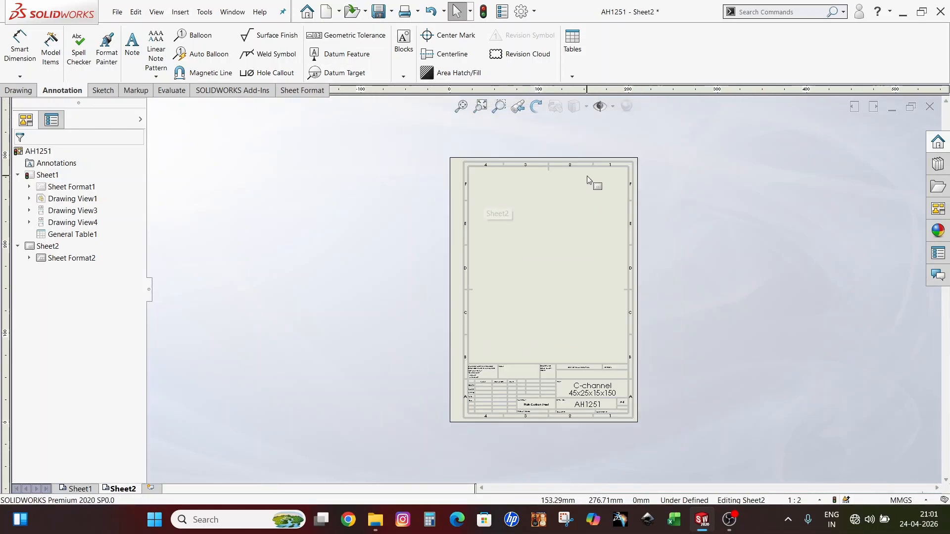
pyautogui.scroll(-2, 498, 215)
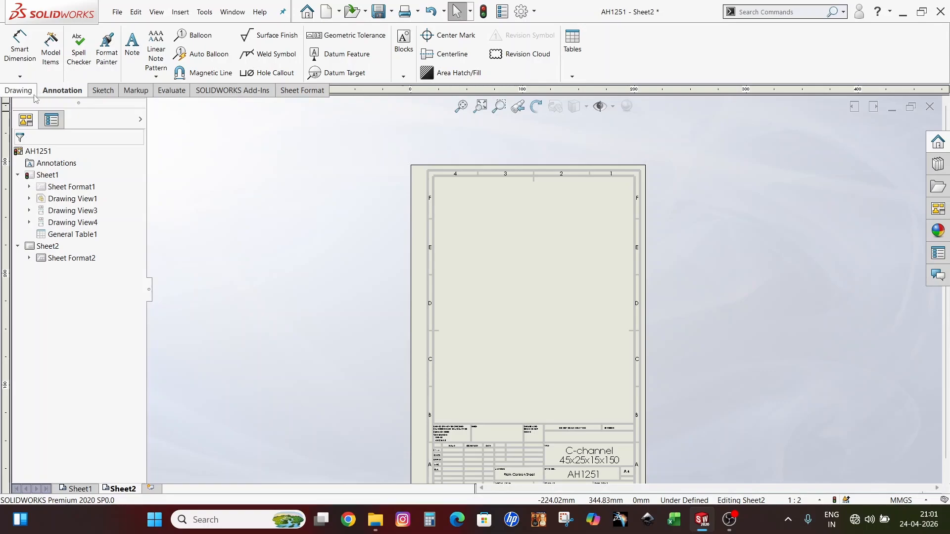
# Step: Insert a model view of AH1251 in its flat pattern orientation on the upper half of the second sheet
pyautogui.click(480, 106)
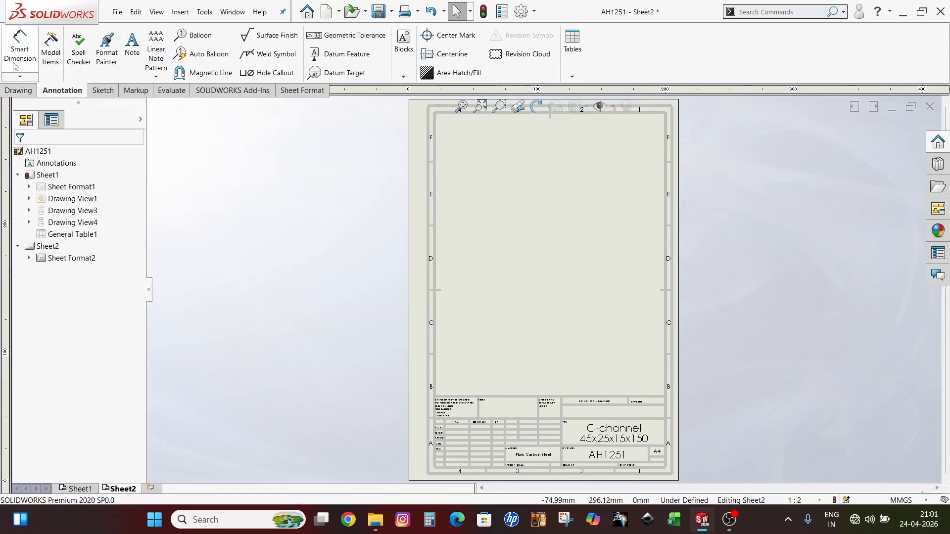
pyautogui.click(20, 90)
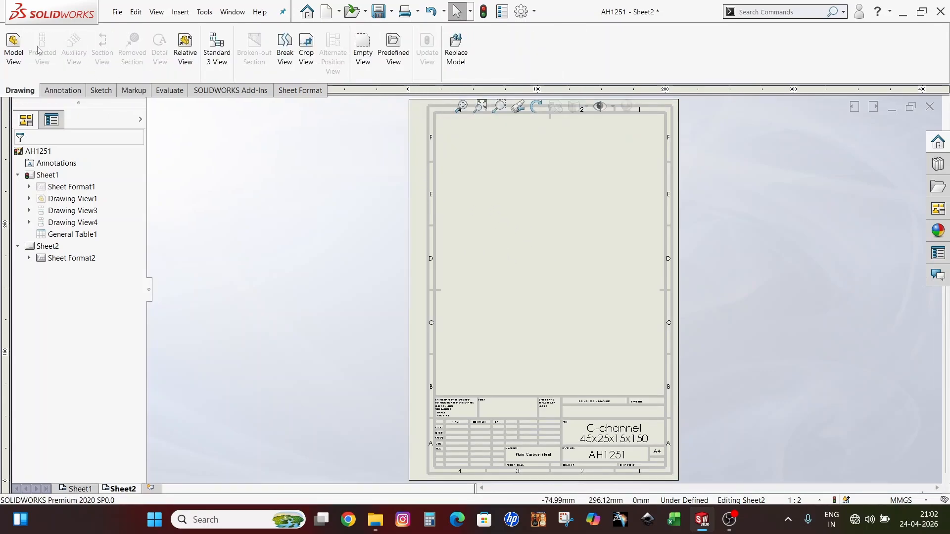
pyautogui.click(7, 48)
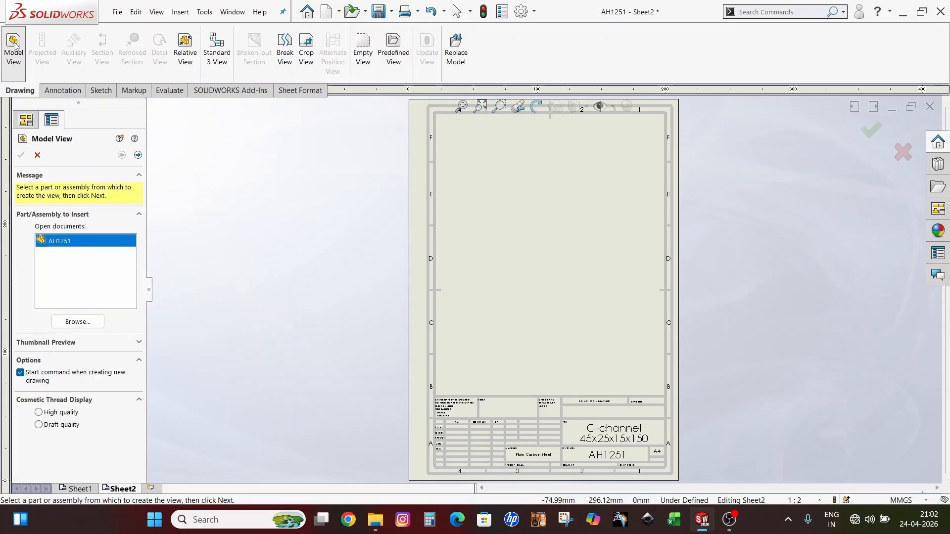
pyautogui.click(138, 155)
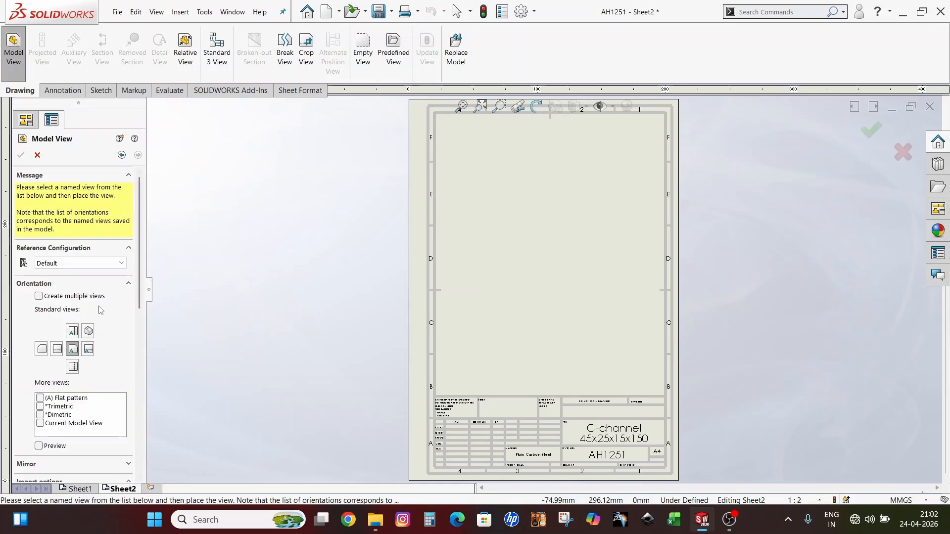
pyautogui.moveTo(141, 292)
pyautogui.mouseDown()
pyautogui.moveTo(140, 302)
pyautogui.moveTo(139, 292)
pyautogui.mouseUp()
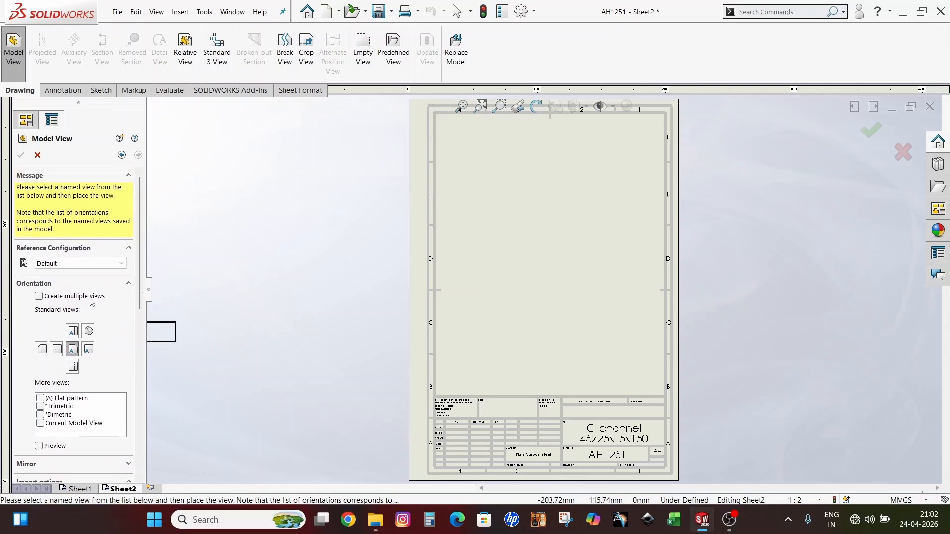
pyautogui.scroll(-3, 125, 327)
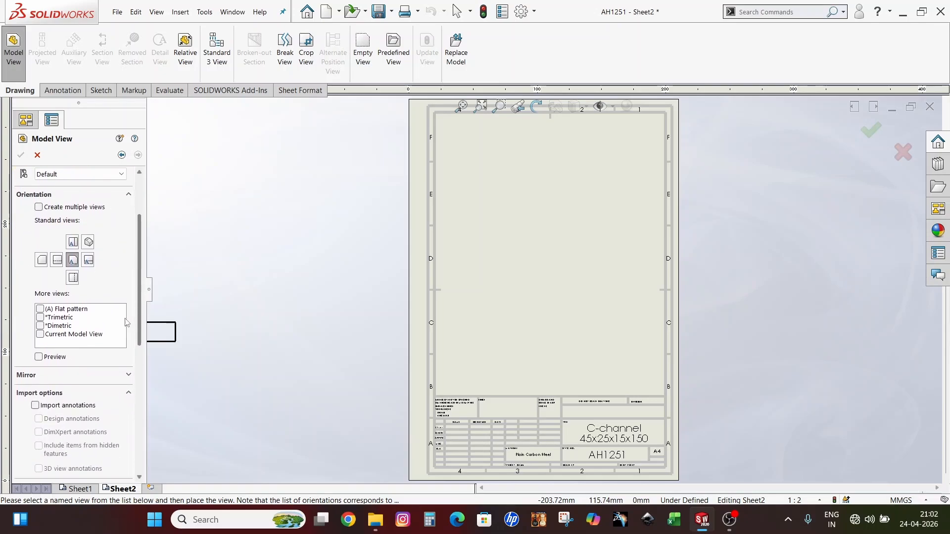
pyautogui.scroll(-1, 125, 327)
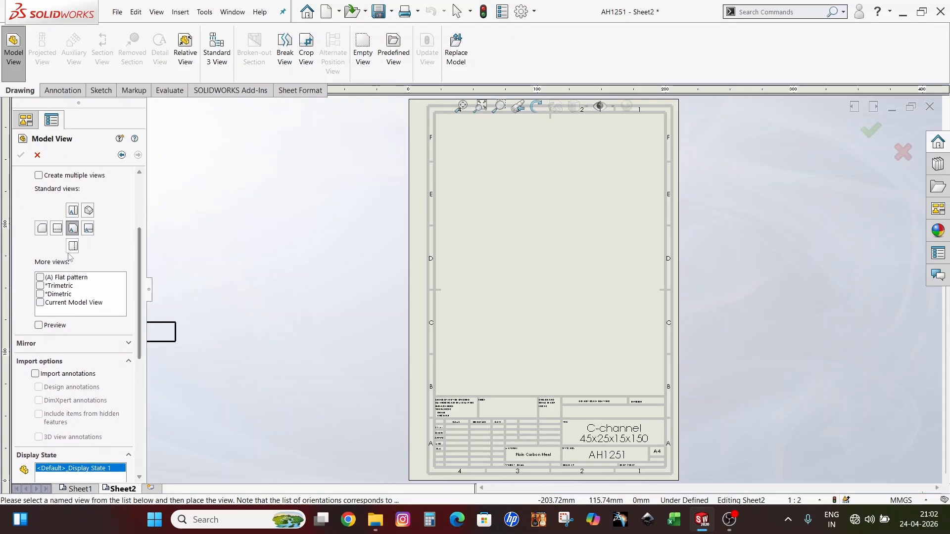
pyautogui.click(40, 277)
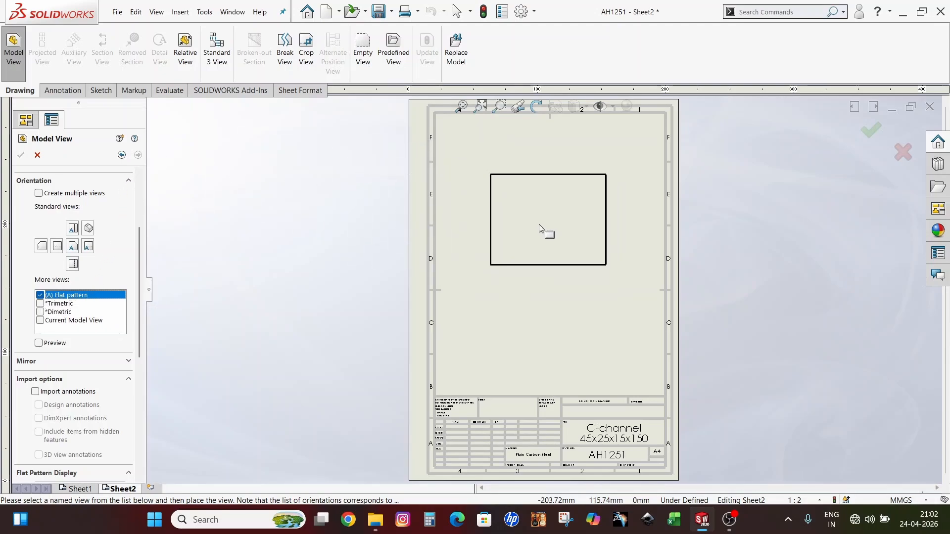
pyautogui.click(538, 245)
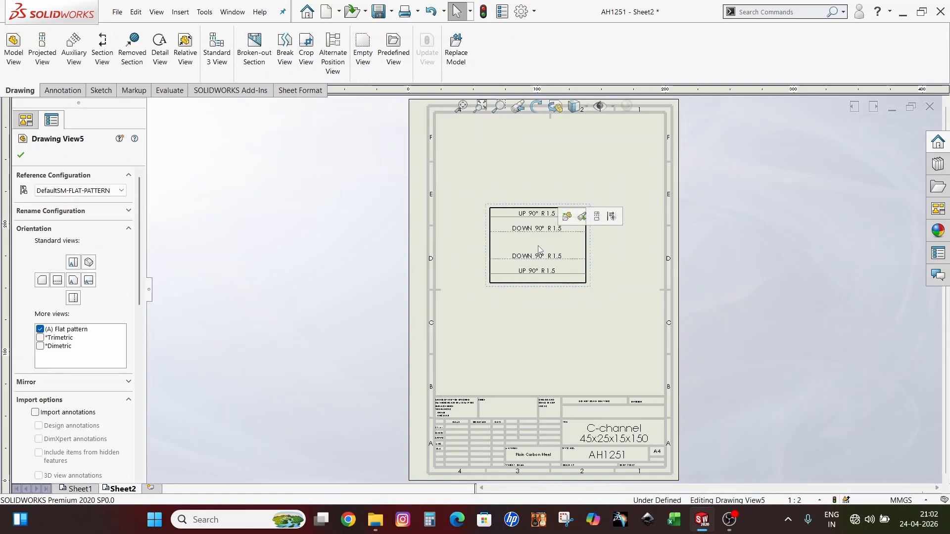
pyautogui.click(23, 157)
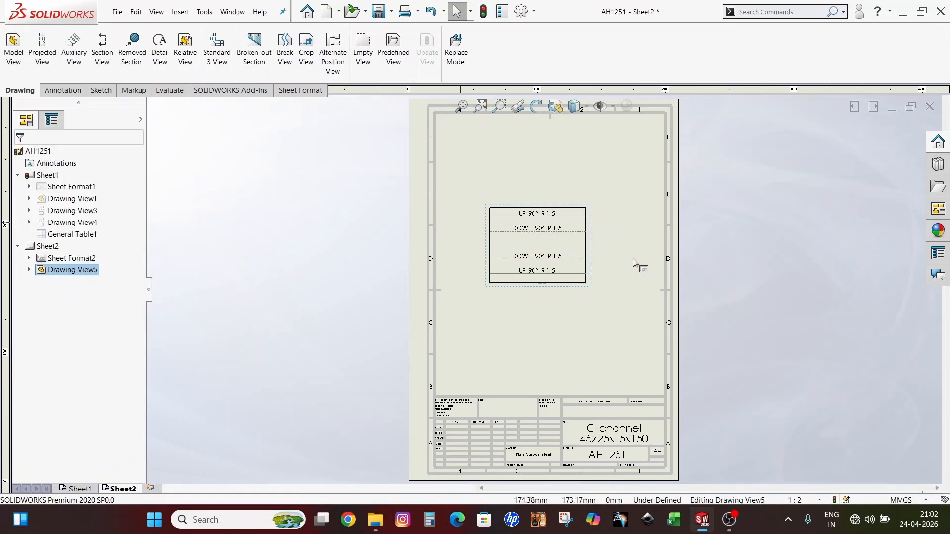
# Step: Examine the flat pattern view's outline, bend lines and bend notes
pyautogui.scroll(-3, 589, 232)
pyautogui.scroll(4, 424, 197)
pyautogui.scroll(-3, 556, 313)
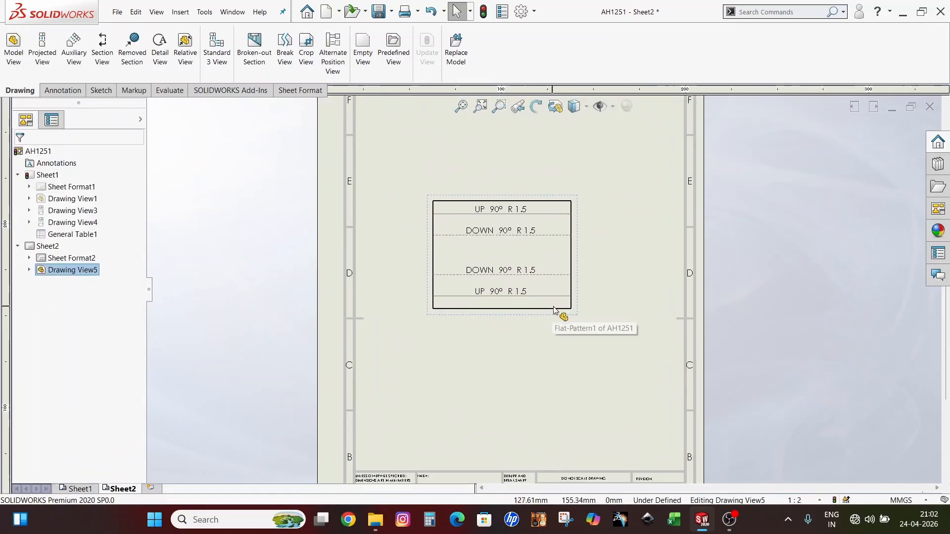
pyautogui.scroll(2, 534, 325)
pyautogui.scroll(-4, 596, 225)
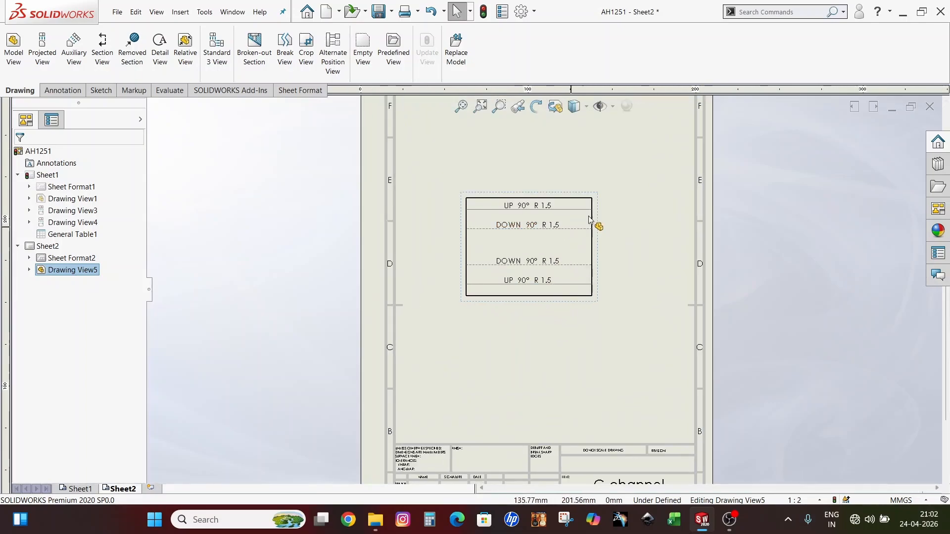
pyautogui.scroll(-1, 468, 238)
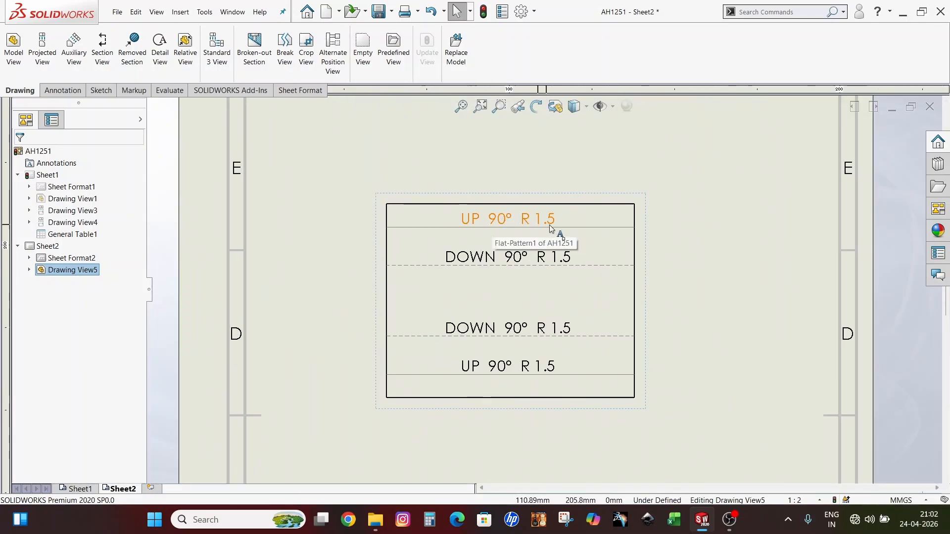
pyautogui.scroll(2, 558, 225)
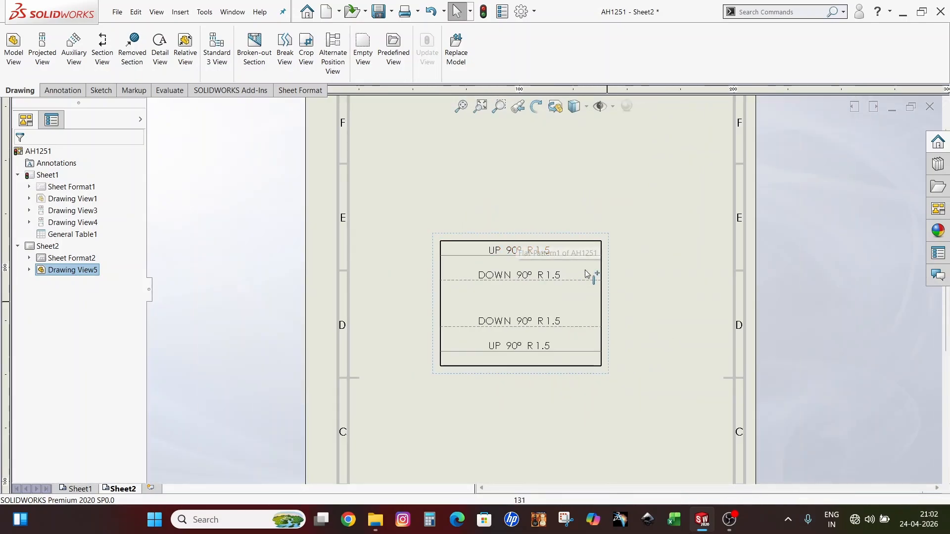
pyautogui.scroll(1, 622, 331)
pyautogui.scroll(-2, 619, 331)
# Step: Move the flat pattern view lower on the second sheet, to around zone D
pyautogui.moveTo(551, 351); pyautogui.dragTo(547, 389)
pyautogui.scroll(2, 544, 290)
pyautogui.click(681, 286)
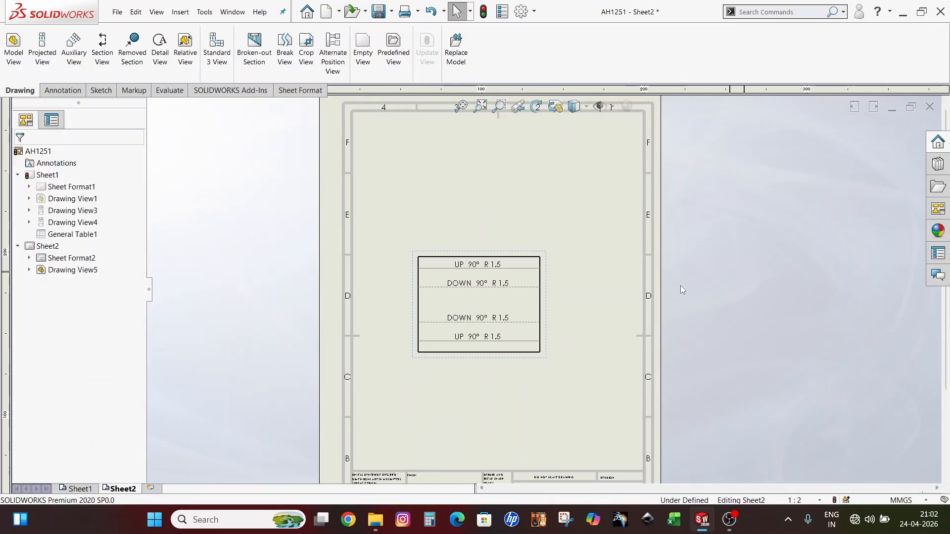
# Step: Lock focus on the flat pattern view and dimension its horizontal length between the two side edges, placed above the outline
pyautogui.scroll(-1, 366, 268)
pyautogui.click(60, 91)
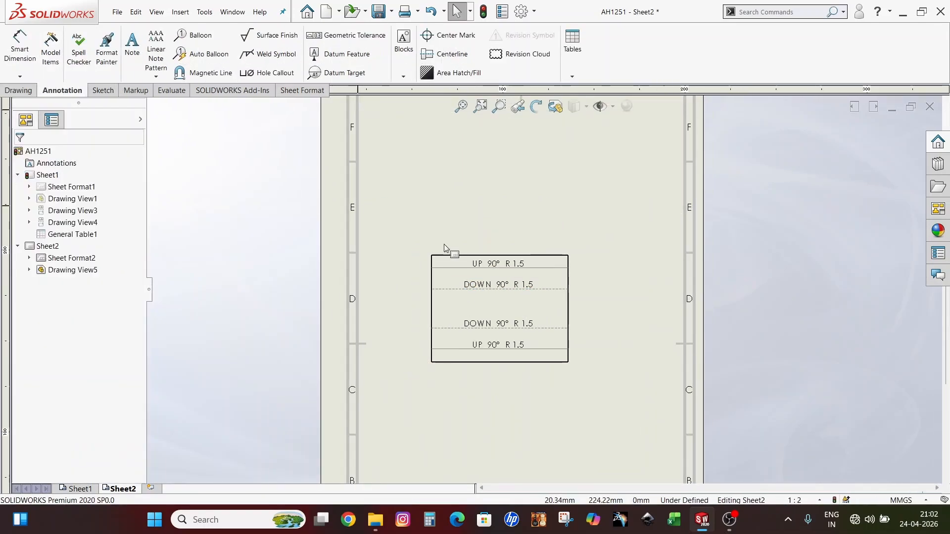
pyautogui.click(441, 254)
pyautogui.doubleClick(438, 254)
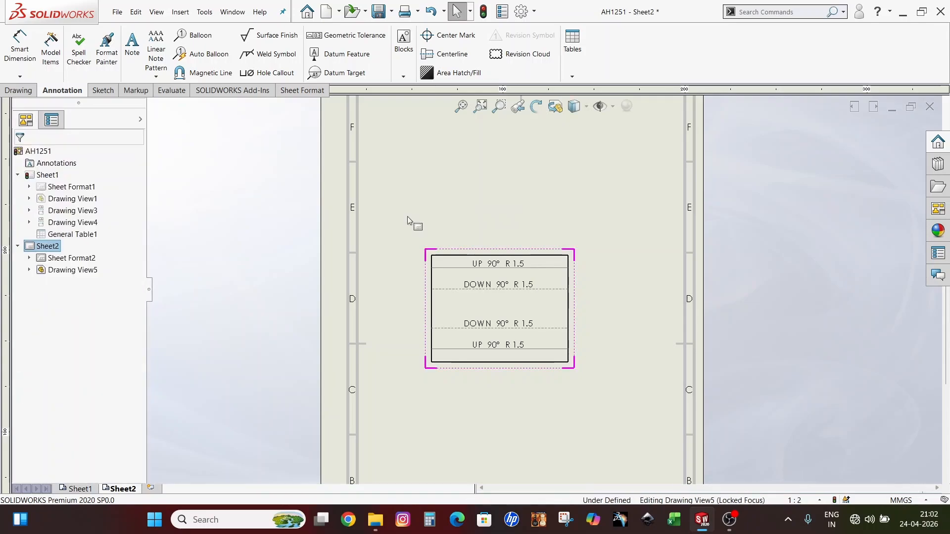
pyautogui.click(20, 47)
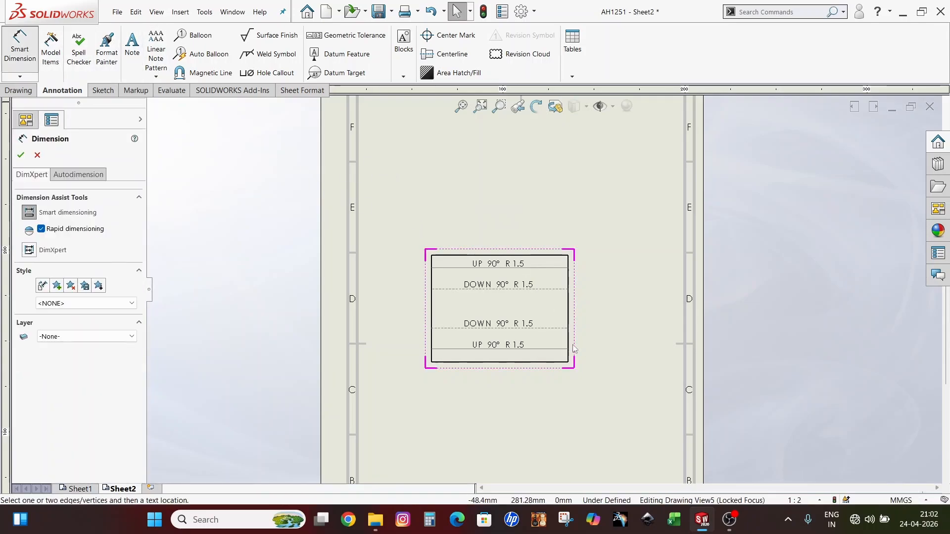
pyautogui.scroll(-1, 618, 327)
pyautogui.click(377, 259)
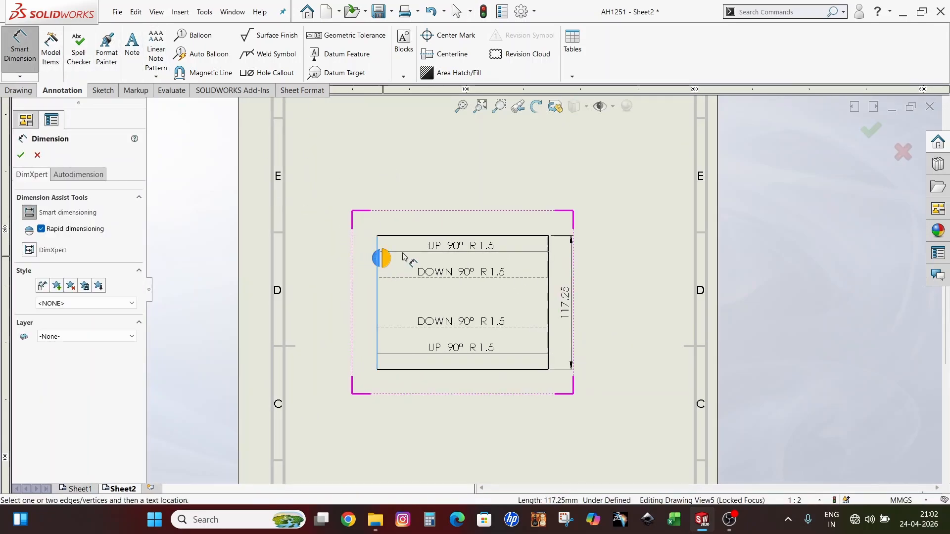
pyautogui.click(548, 251)
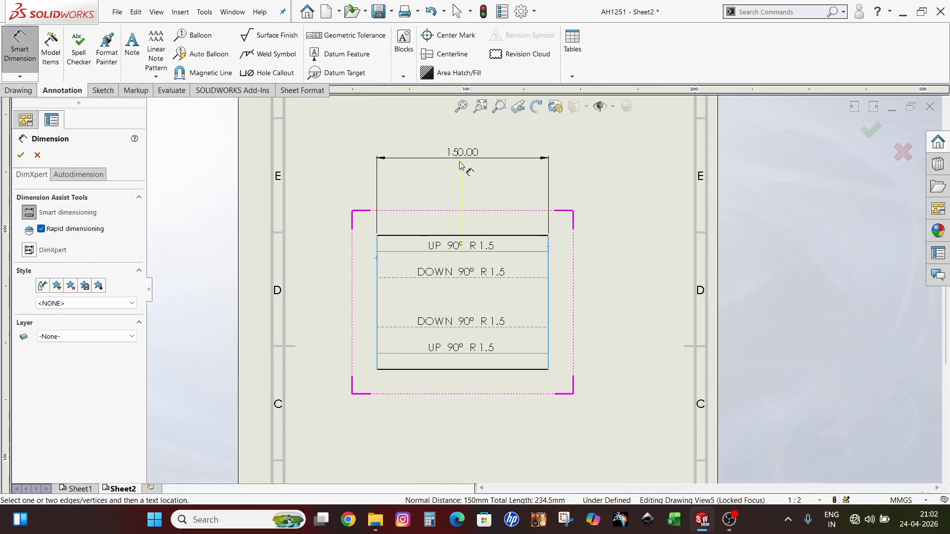
pyautogui.click(465, 176)
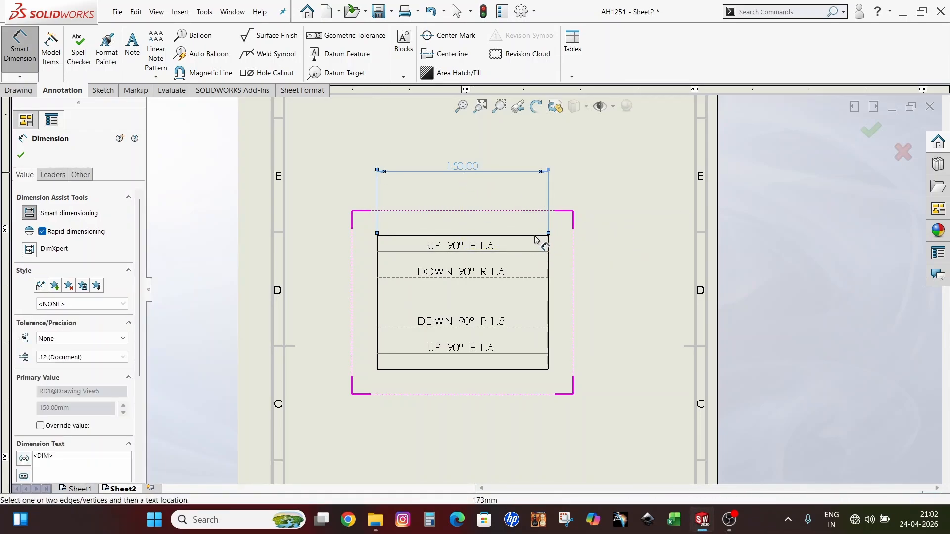
pyautogui.press('Escape')
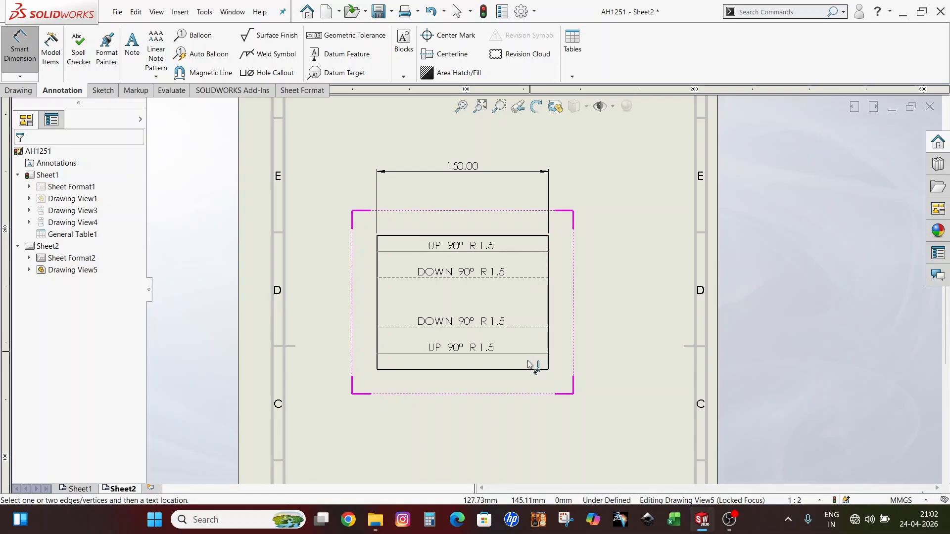
# Step: Dimension the flat pattern's overall height between its top and bottom edges, placed to the right of the outline
pyautogui.click(530, 236)
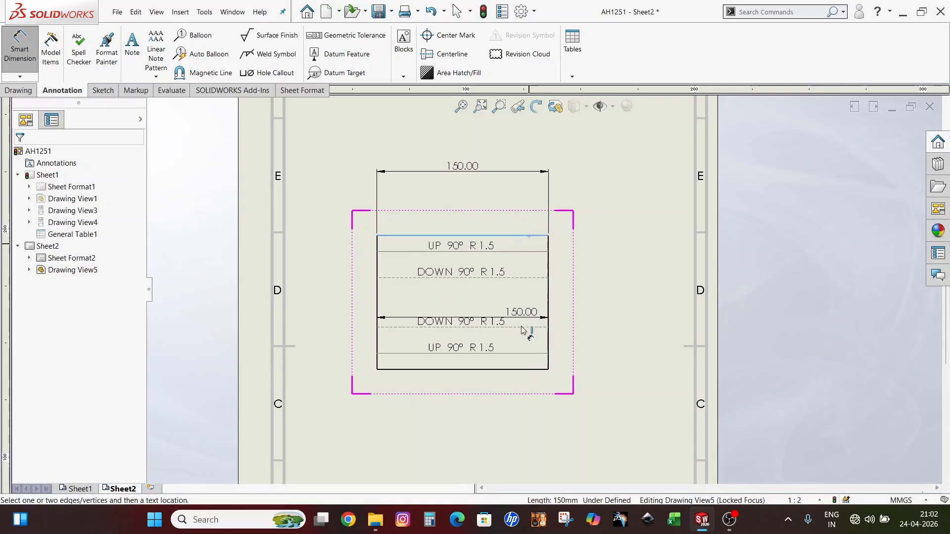
pyautogui.click(525, 369)
pyautogui.click(597, 309)
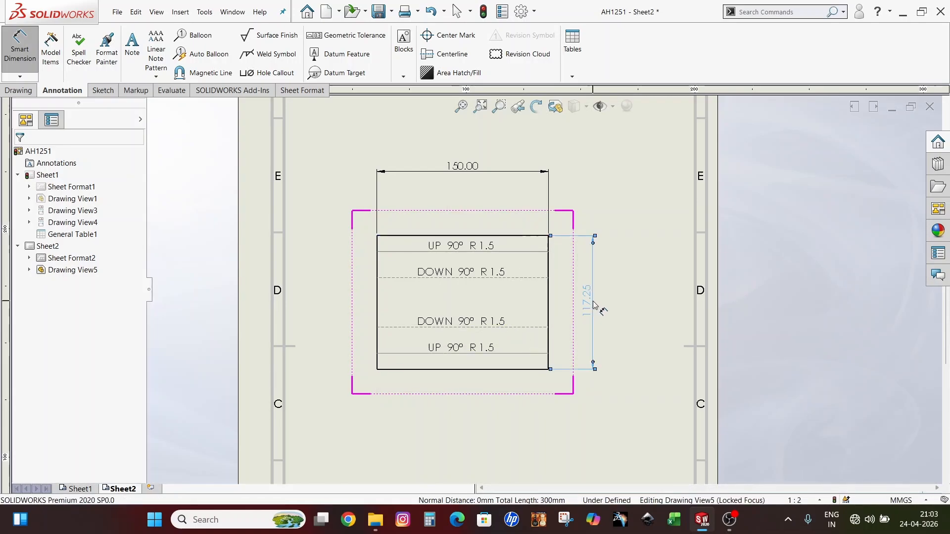
pyautogui.click(631, 311)
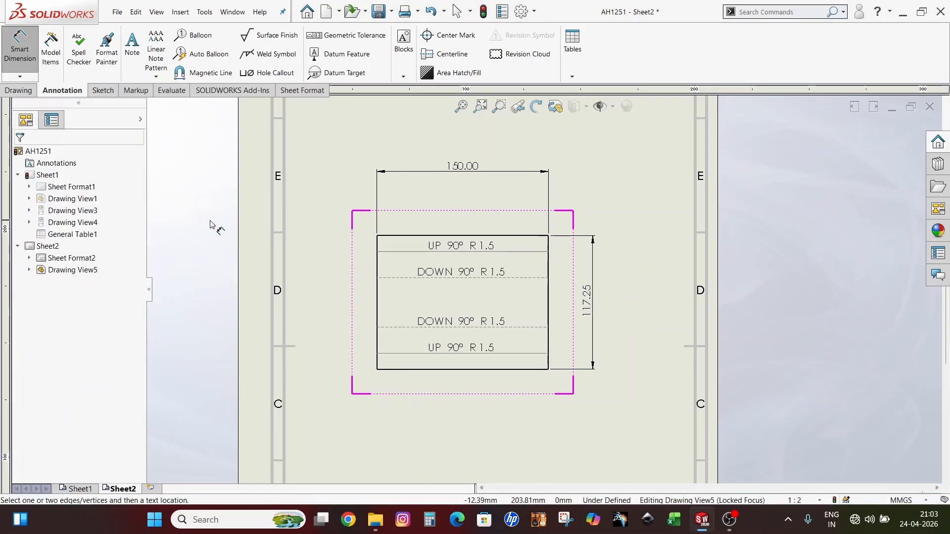
pyautogui.click(19, 52)
pyautogui.scroll(2, 479, 268)
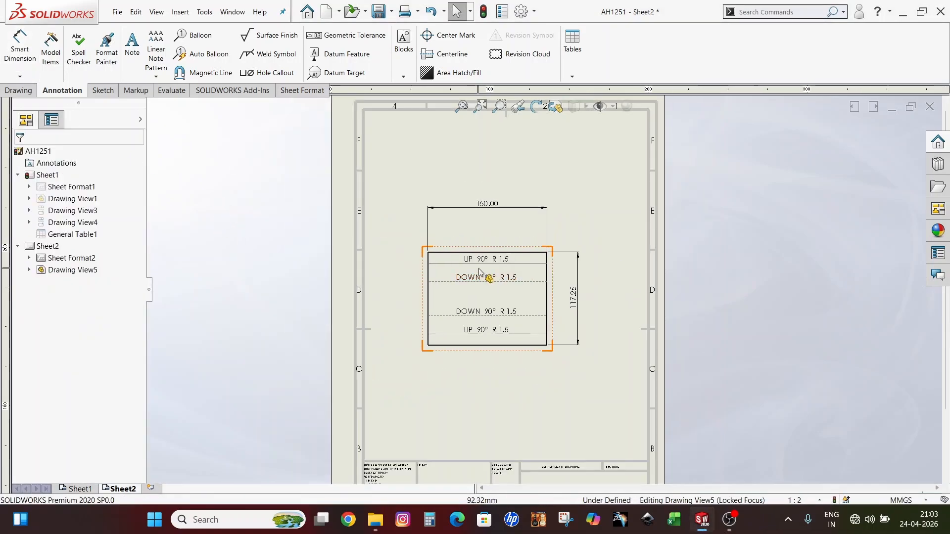
# Step: Move the dimensioned flat pattern view down and to the left, closer to the title block
pyautogui.scroll(-3, 525, 285)
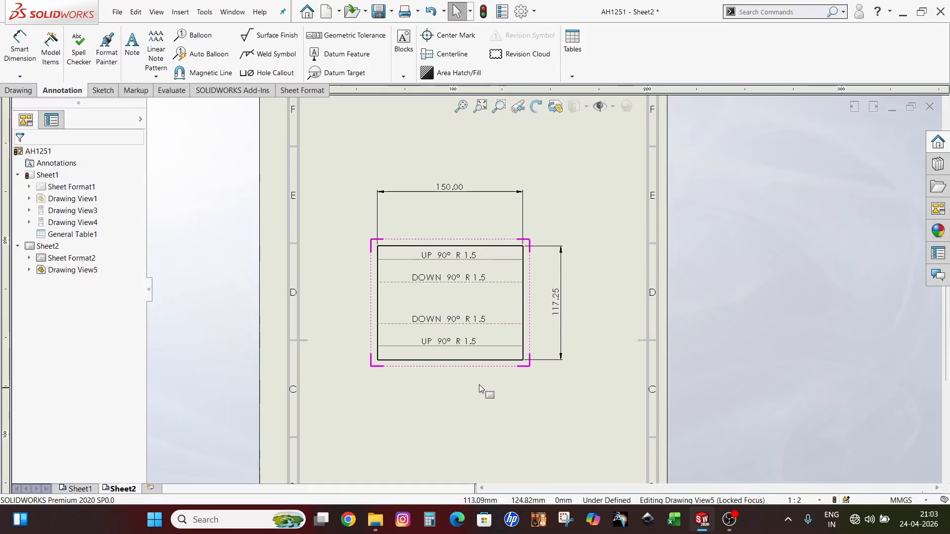
pyautogui.moveTo(494, 371)
pyautogui.mouseDown()
pyautogui.moveTo(462, 428)
pyautogui.moveTo(446, 429)
pyautogui.moveTo(455, 430)
pyautogui.mouseUp()
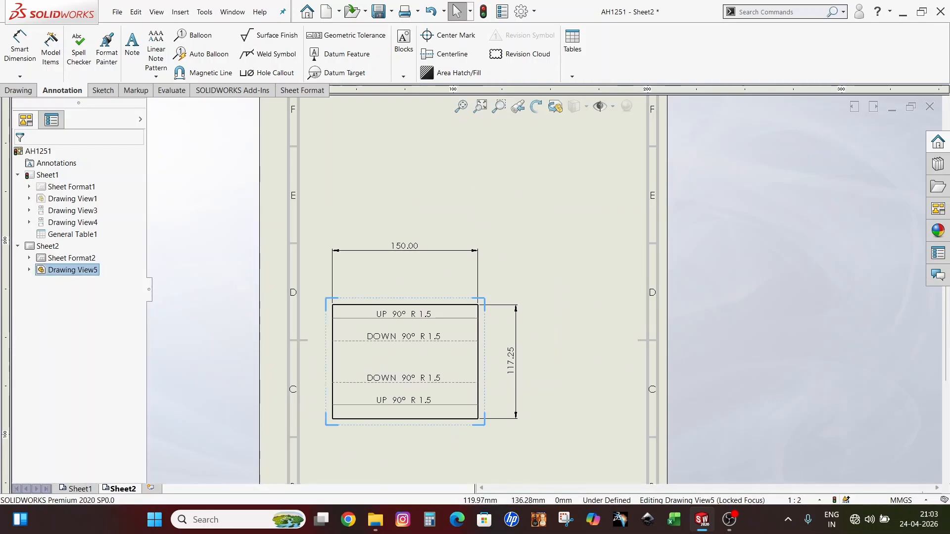
pyautogui.scroll(3, 545, 180)
pyautogui.click(567, 388)
pyautogui.scroll(-2, 548, 435)
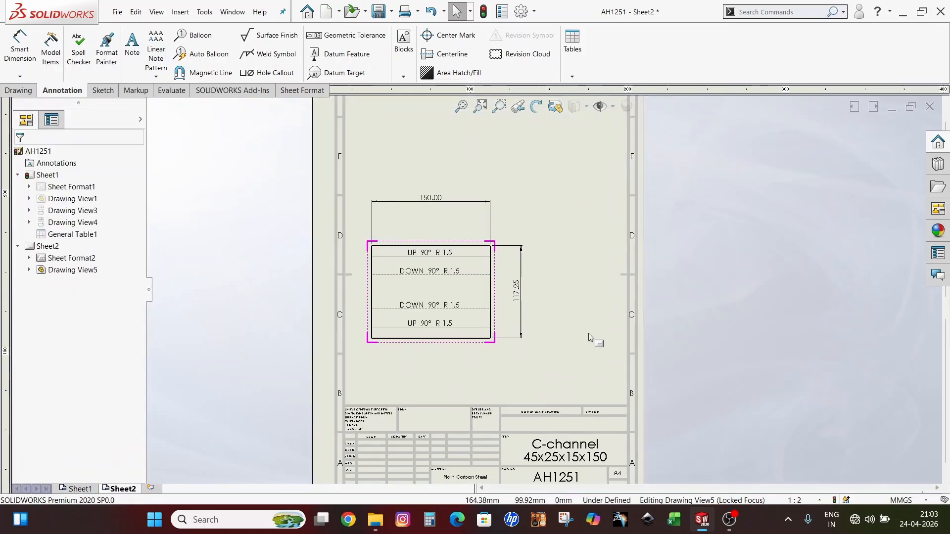
pyautogui.scroll(2, 589, 337)
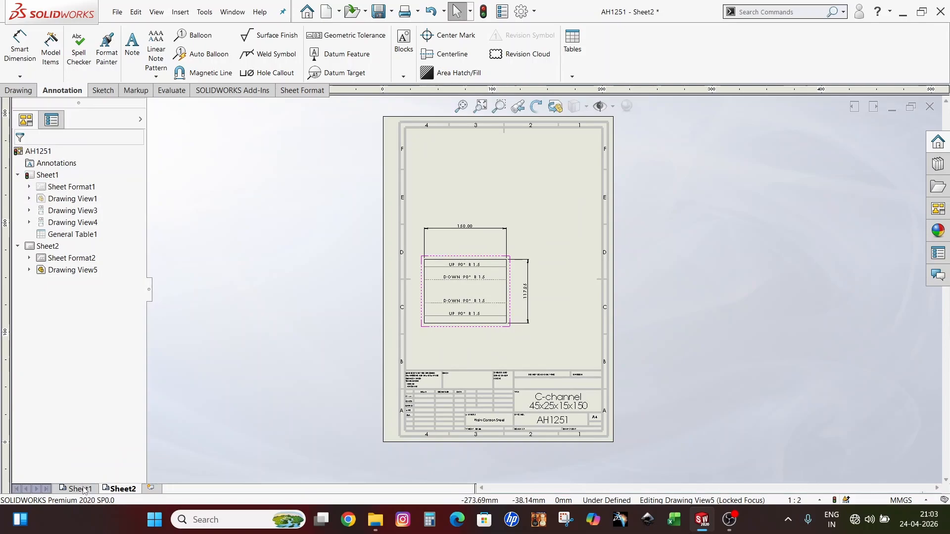
# Step: Copy the material and thickness table from Sheet1 onto Sheet2 and place it just above the title block, inside the right border
pyautogui.click(84, 490)
pyautogui.scroll(-2, 470, 366)
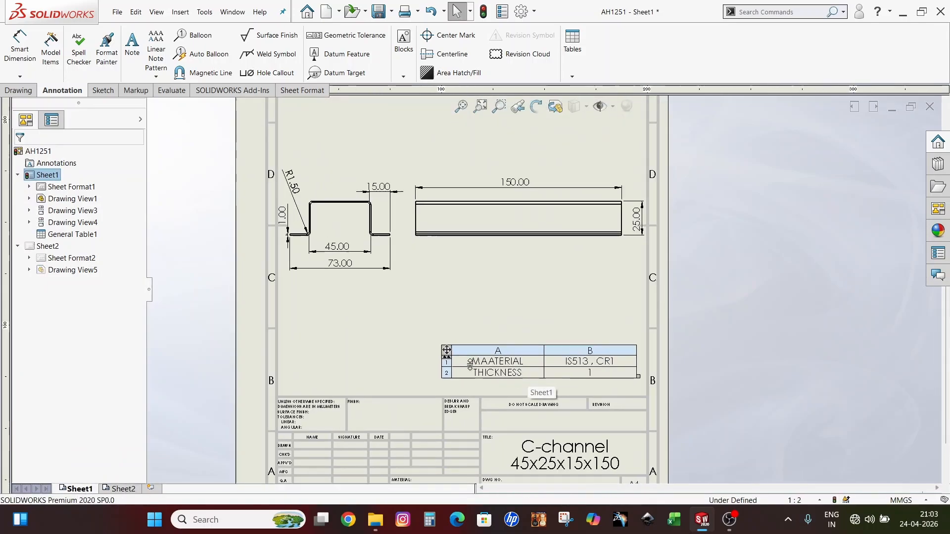
pyautogui.click(447, 350)
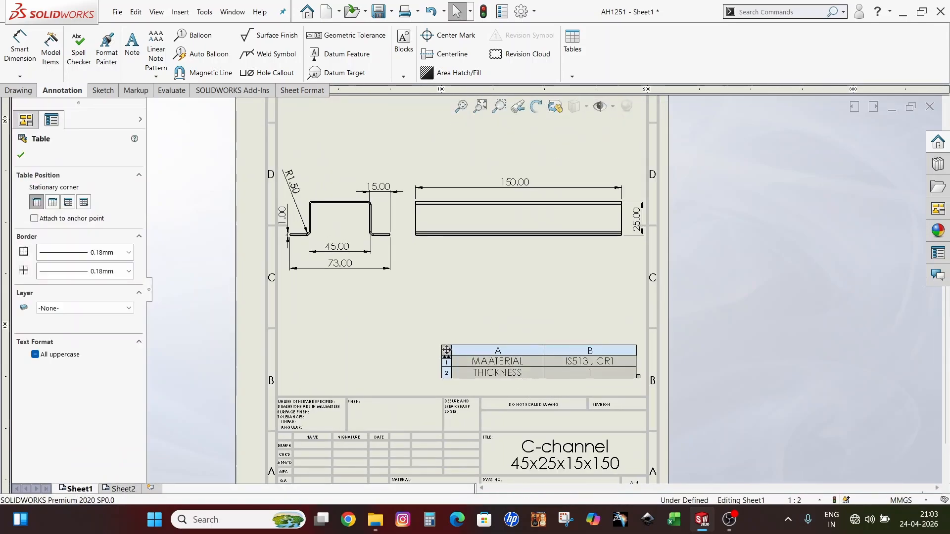
pyautogui.click(119, 489)
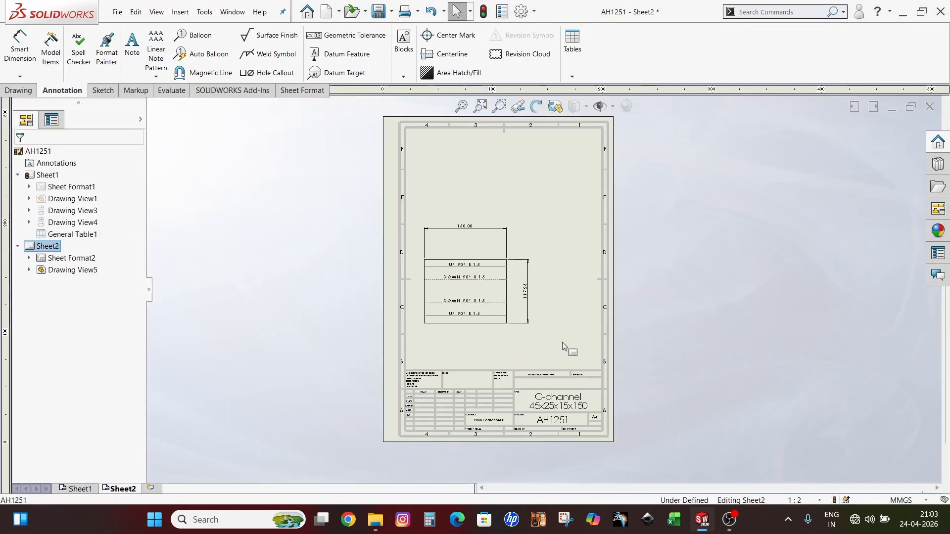
pyautogui.hotkey('ctrl', 'v')
pyautogui.scroll(-4, 566, 335)
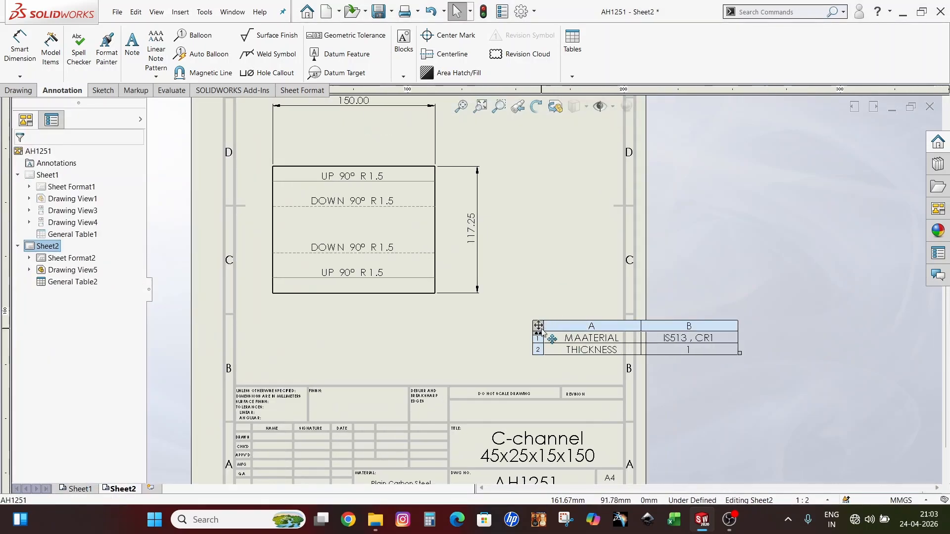
pyautogui.moveTo(542, 332); pyautogui.dragTo(414, 346)
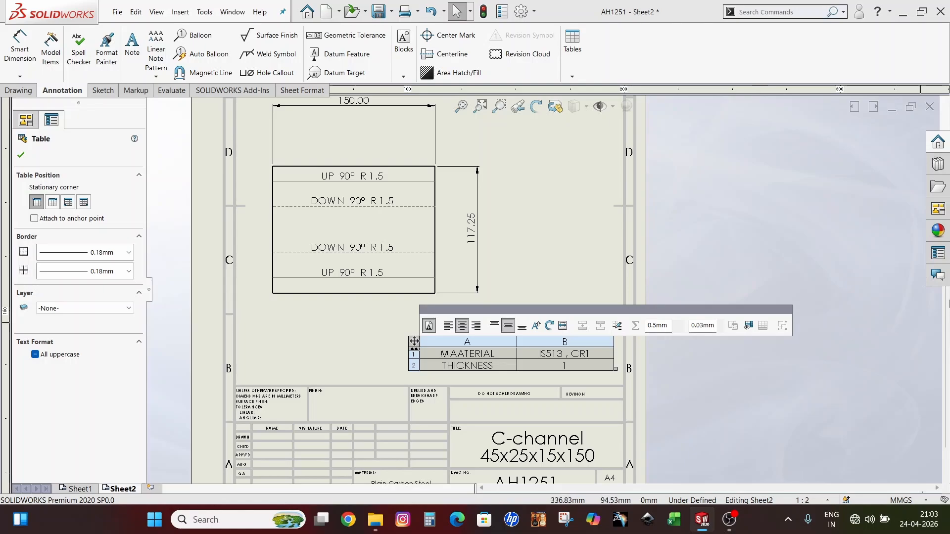
pyautogui.click(575, 250)
# Step: Examine the bend notes, dimensions and material table around the flat pattern on Sheet2
pyautogui.scroll(2, 520, 294)
pyautogui.scroll(-1, 508, 212)
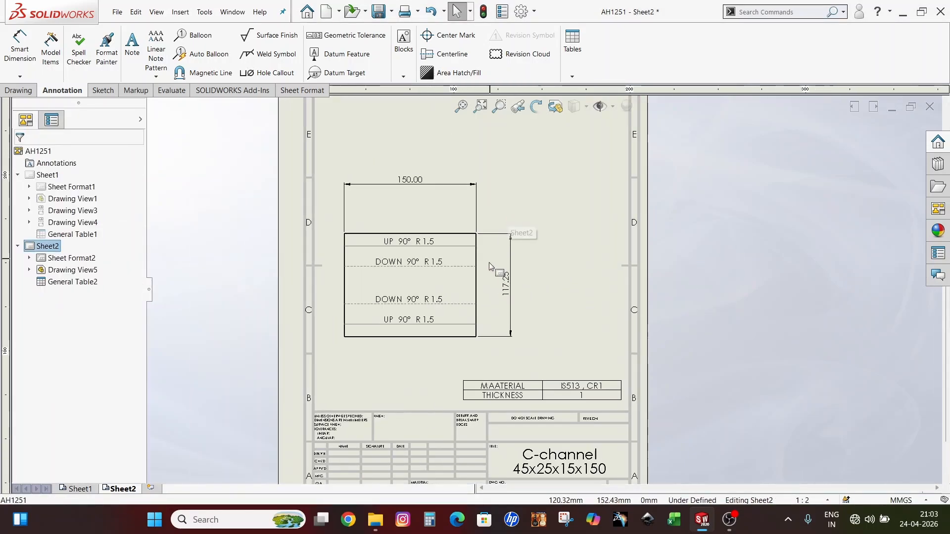
pyautogui.scroll(2, 494, 271)
pyautogui.scroll(-3, 512, 272)
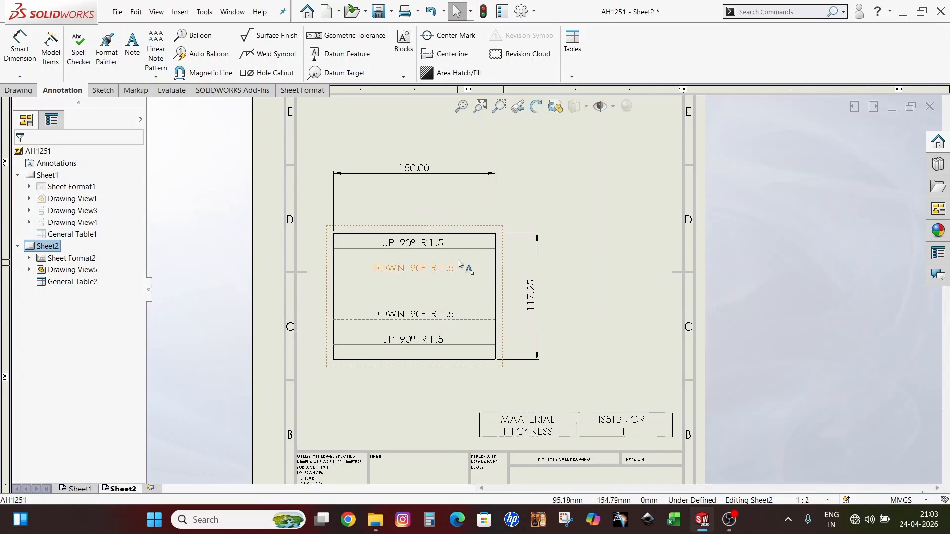
pyautogui.scroll(-1, 429, 256)
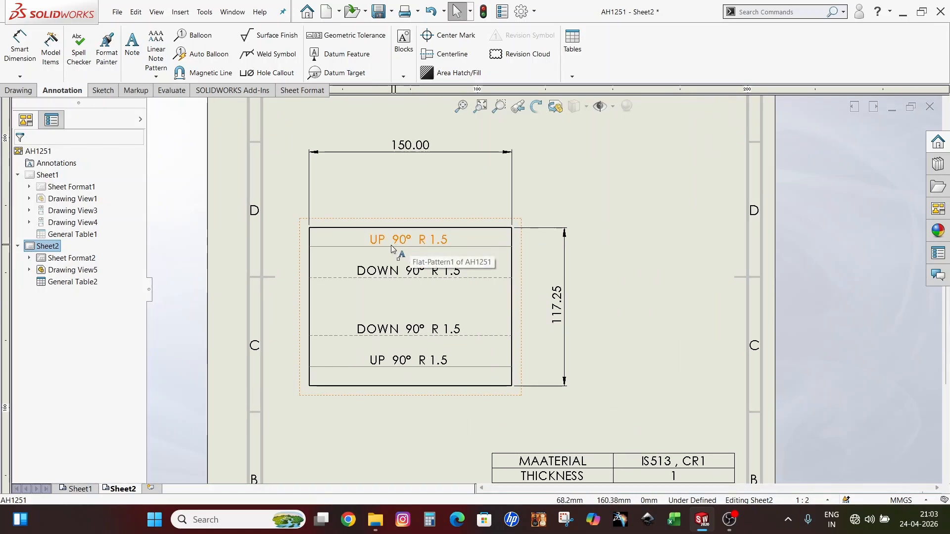
pyautogui.scroll(2, 419, 253)
pyautogui.scroll(-3, 422, 289)
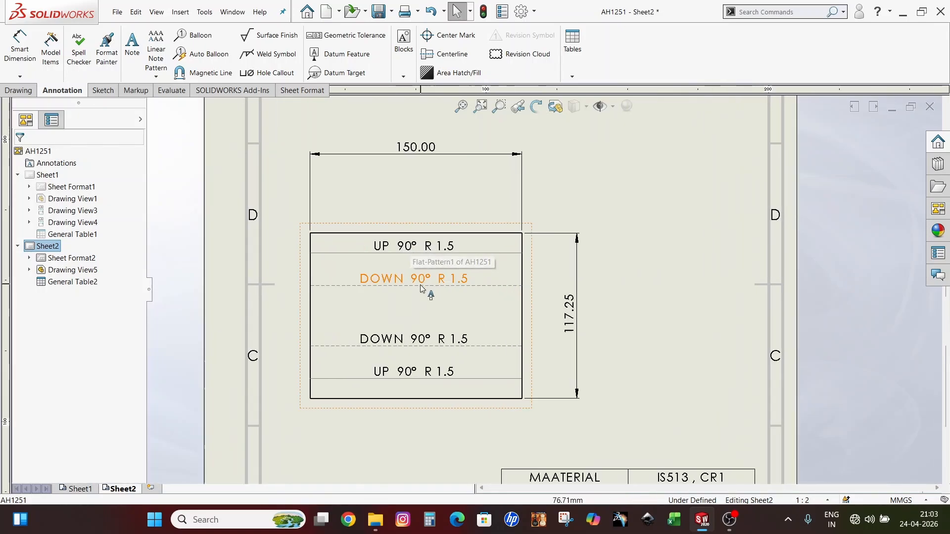
pyautogui.scroll(1, 530, 269)
pyautogui.scroll(2, 489, 277)
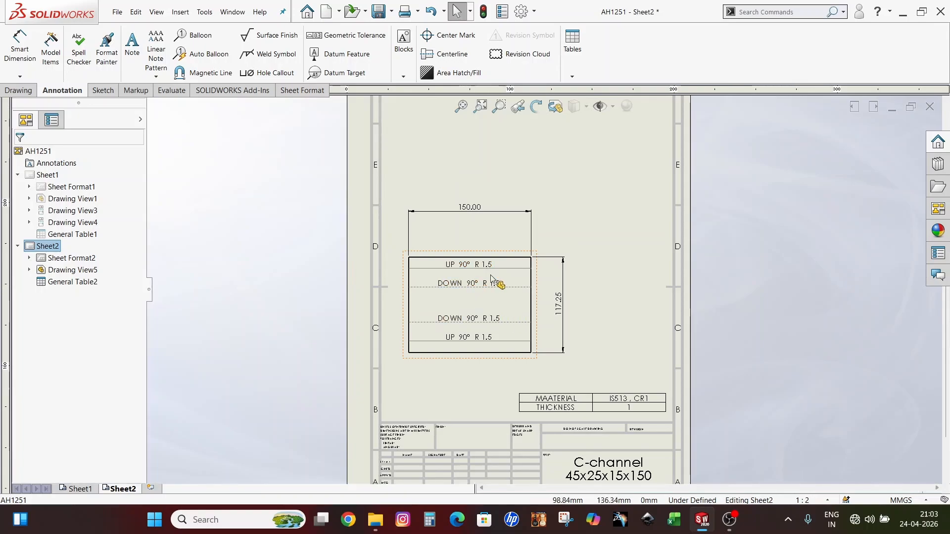
pyautogui.scroll(3, 544, 267)
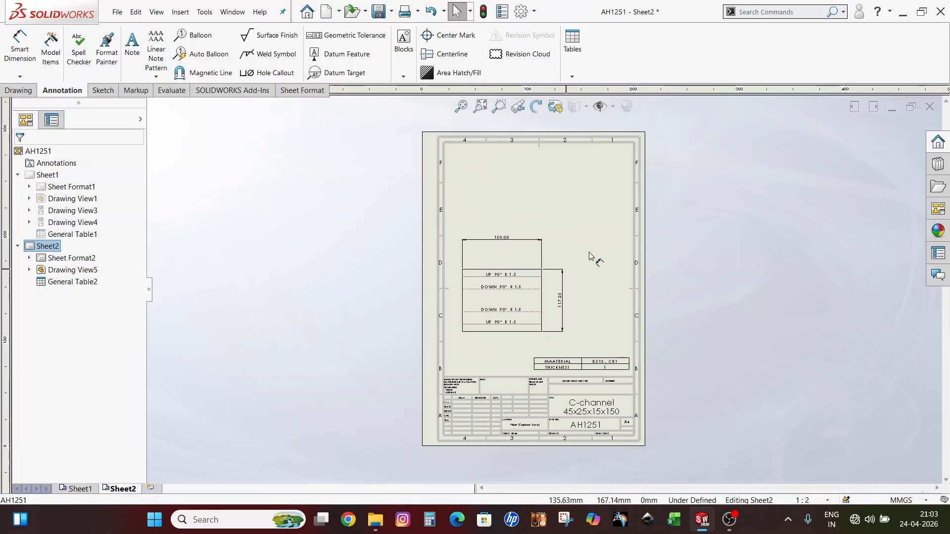
pyautogui.scroll(-2, 590, 256)
pyautogui.scroll(1, 577, 208)
pyautogui.scroll(-1, 553, 281)
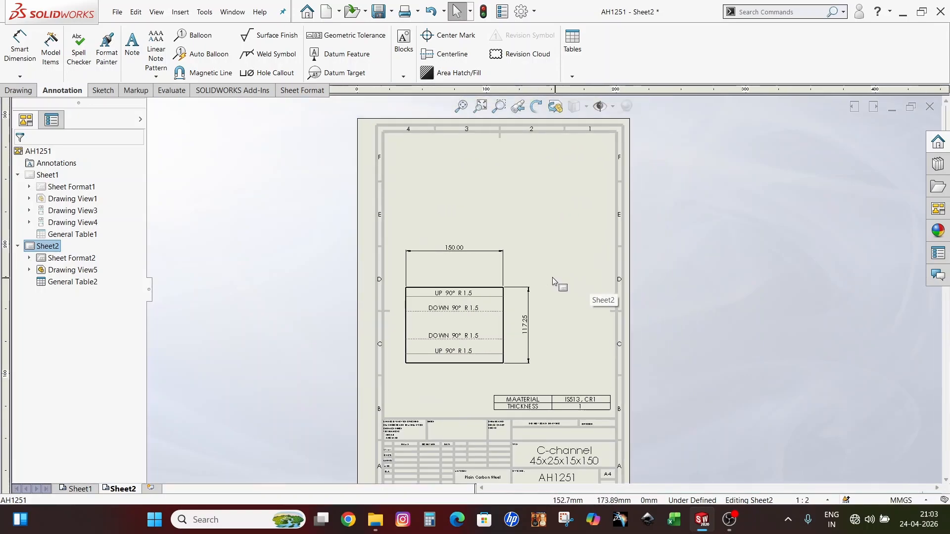
pyautogui.scroll(-1, 594, 228)
pyautogui.scroll(-1, 618, 178)
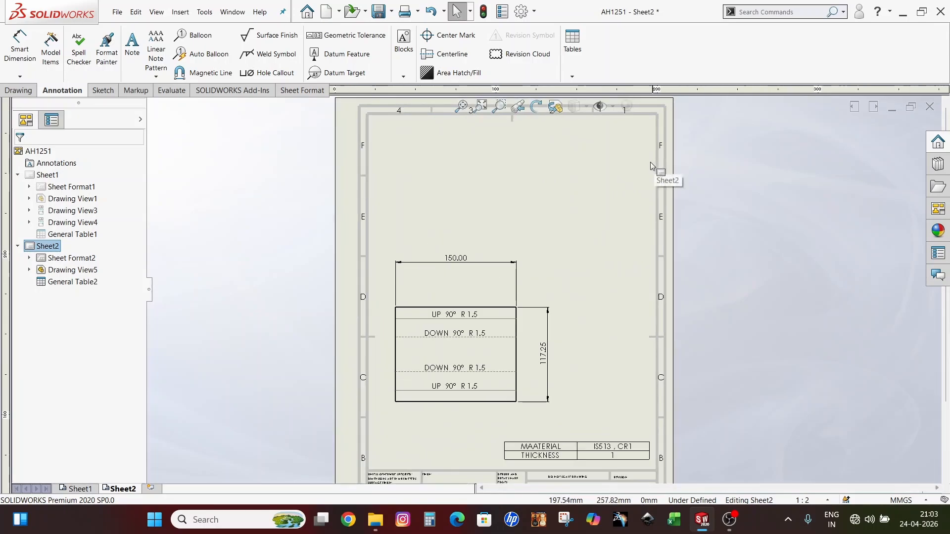
# Step: Insert a bend table for the flat pattern view with the bendtable-standard template and A, B, C tags starting at A, placed above the view
pyautogui.click(577, 77)
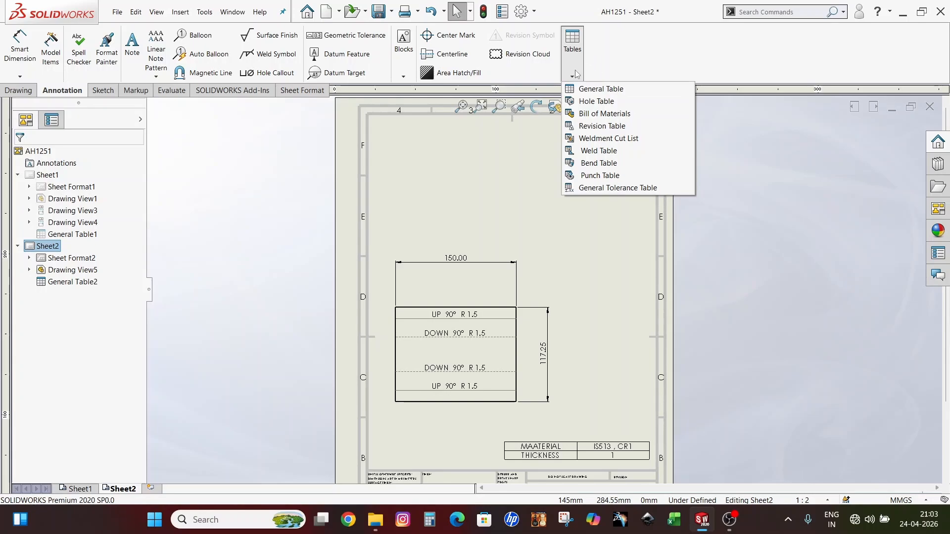
pyautogui.click(605, 169)
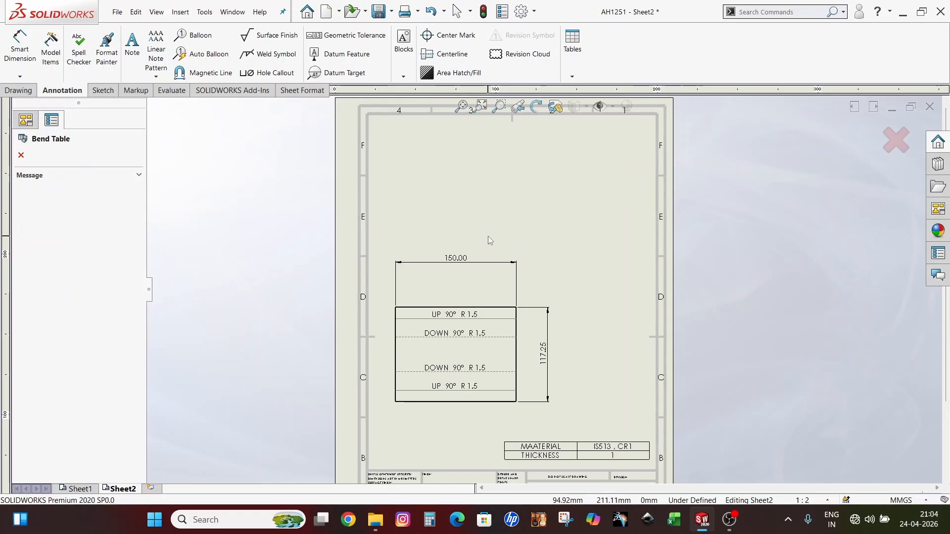
pyautogui.click(488, 307)
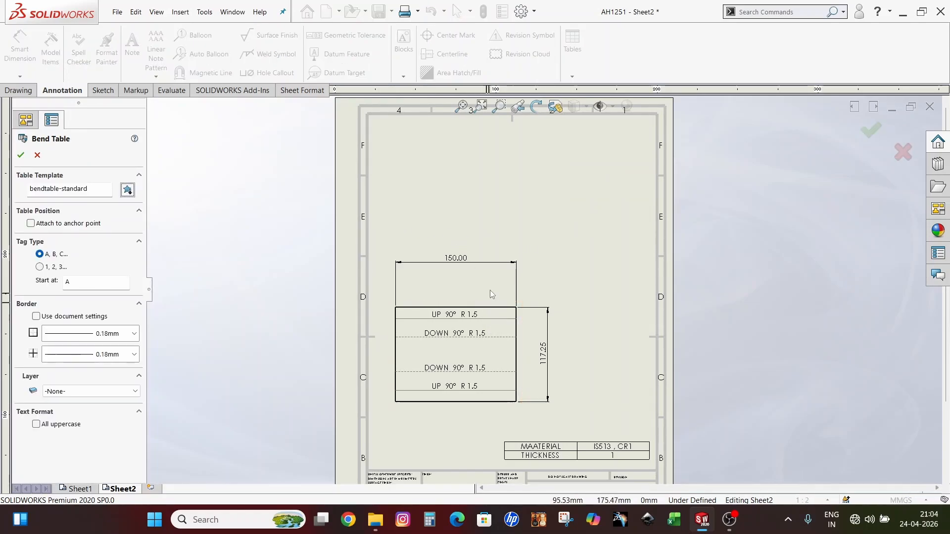
pyautogui.click(20, 155)
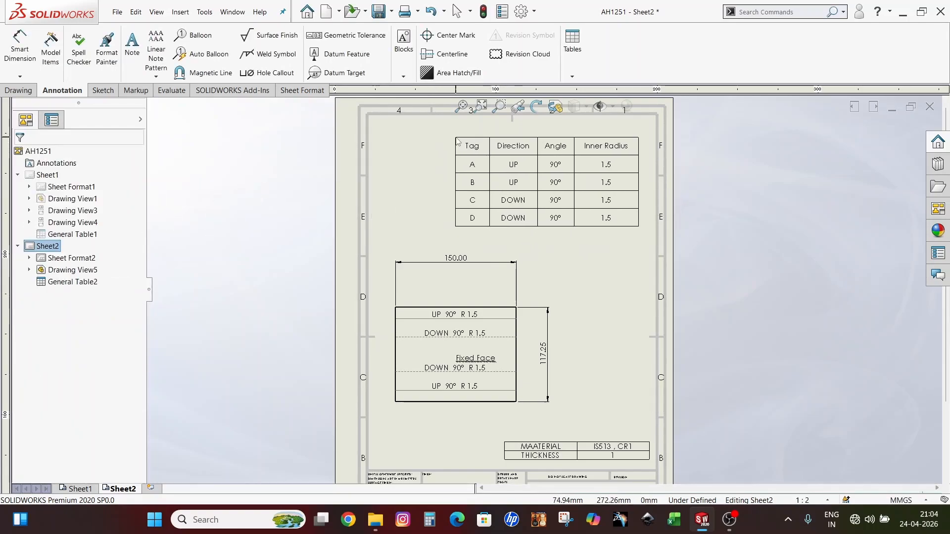
pyautogui.scroll(1, 460, 149)
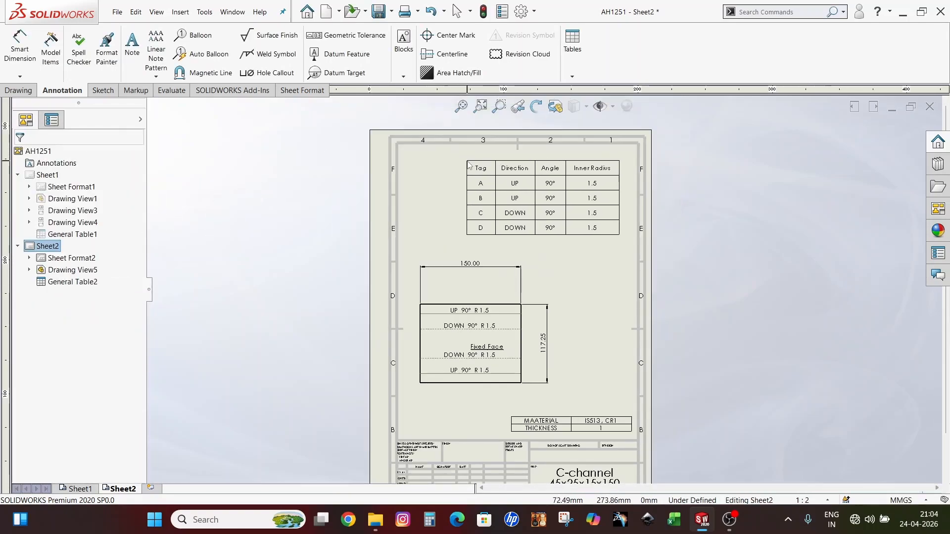
pyautogui.click(467, 161)
pyautogui.scroll(-2, 598, 164)
pyautogui.scroll(2, 455, 156)
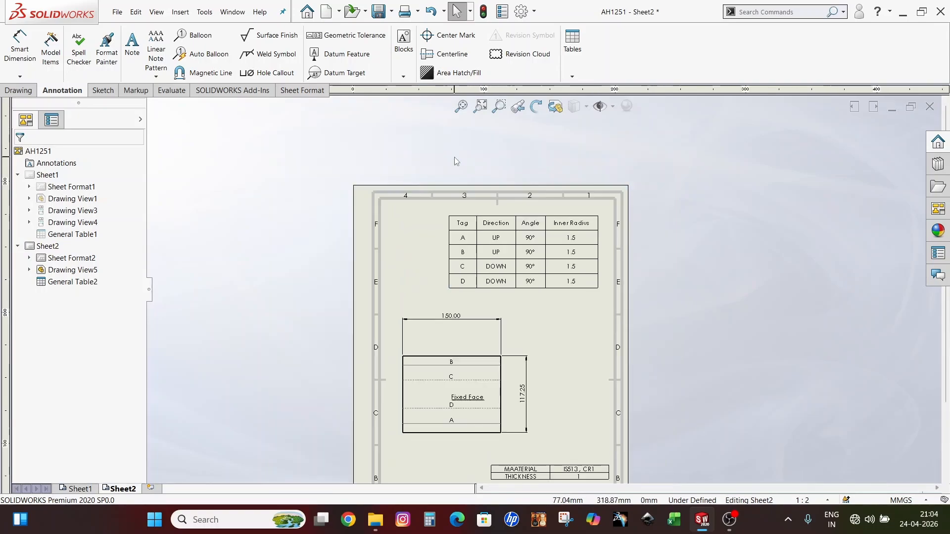
# Step: Move the bend table up and right into the upper-right corner of the Sheet2 border
pyautogui.click(461, 107)
pyautogui.scroll(-2, 556, 164)
pyautogui.scroll(1, 562, 173)
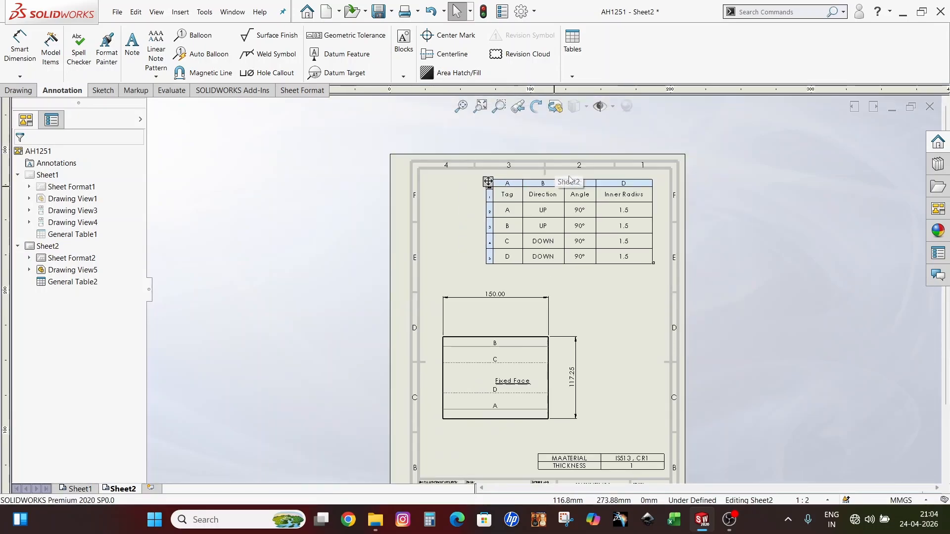
pyautogui.scroll(-1, 547, 201)
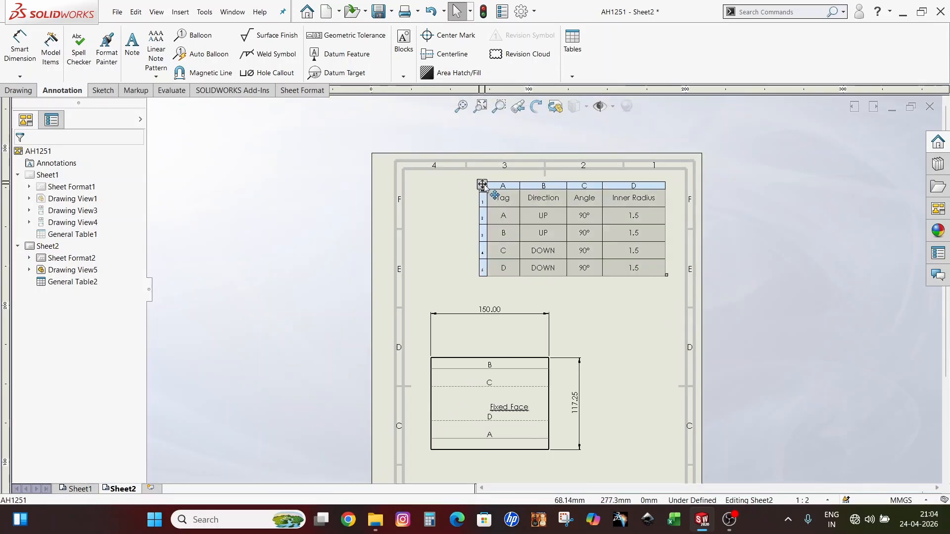
pyautogui.moveTo(484, 187); pyautogui.dragTo(492, 167)
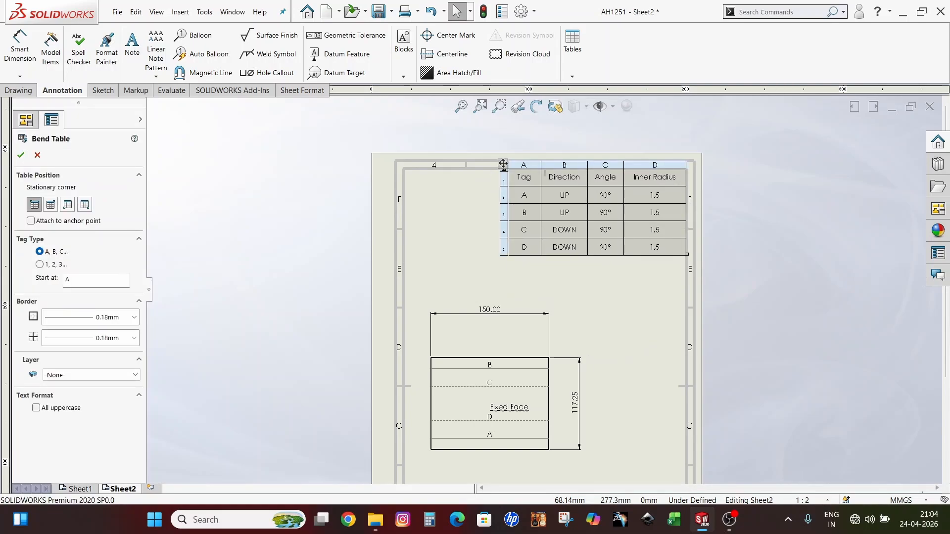
pyautogui.click(21, 155)
# Step: Examine the bend table's tags, directions, angles and inner radii against the tagged bend lines in the flat pattern
pyautogui.scroll(-1, 456, 250)
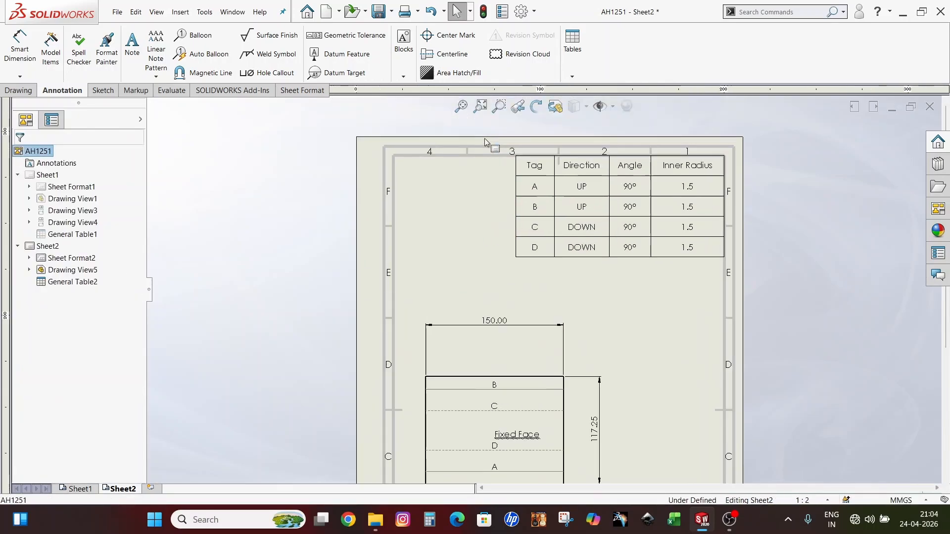
pyautogui.scroll(-2, 856, 118)
pyautogui.scroll(1, 598, 128)
pyautogui.scroll(-1, 597, 251)
pyautogui.scroll(2, 551, 288)
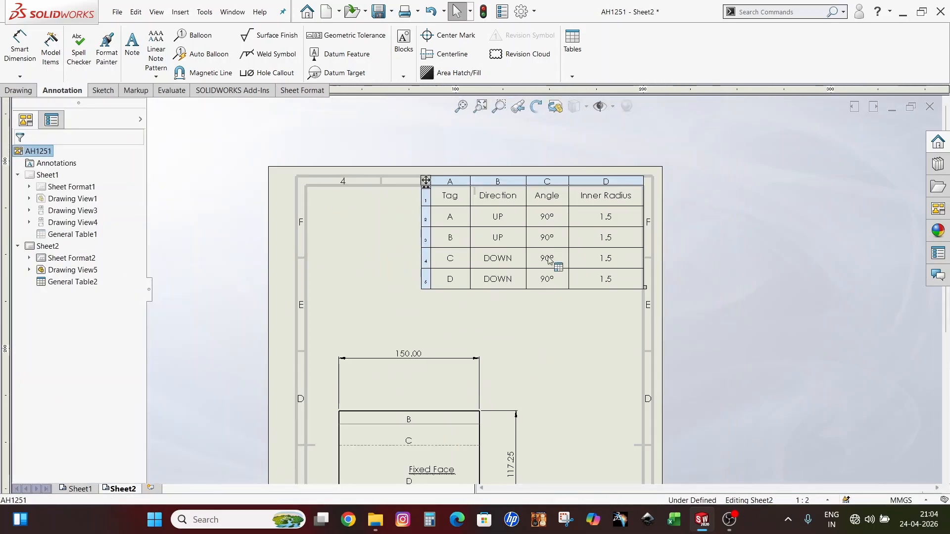
pyautogui.scroll(-2, 551, 301)
pyautogui.scroll(2, 546, 292)
pyautogui.scroll(3, 532, 359)
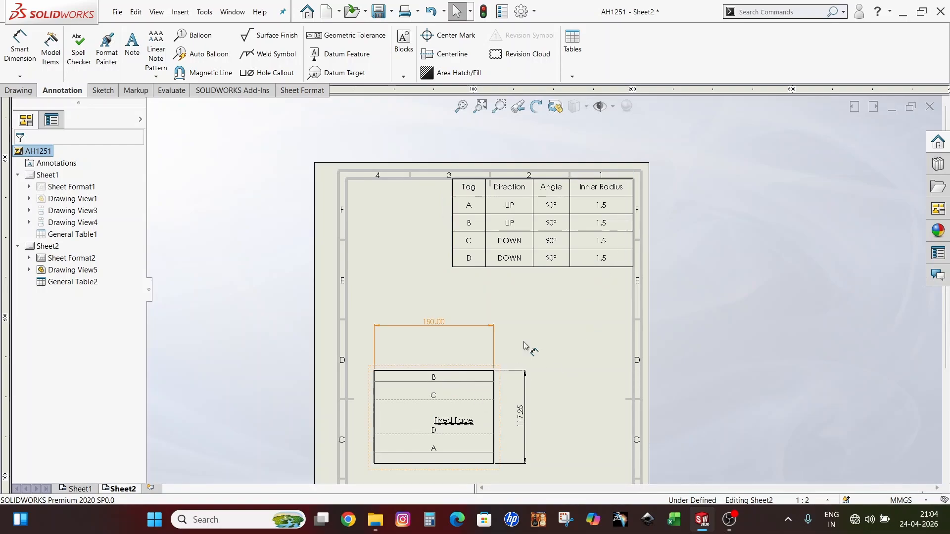
pyautogui.scroll(1, 442, 291)
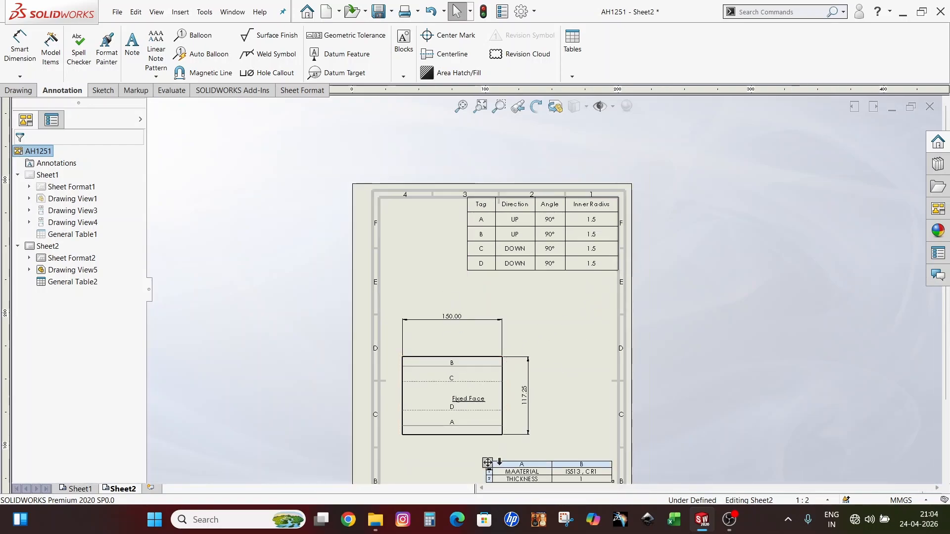
# Step: Shift the Fixed Face note slightly left between bend lines C and D of the flat pattern
pyautogui.scroll(-5, 470, 316)
pyautogui.moveTo(499, 324); pyautogui.dragTo(483, 322)
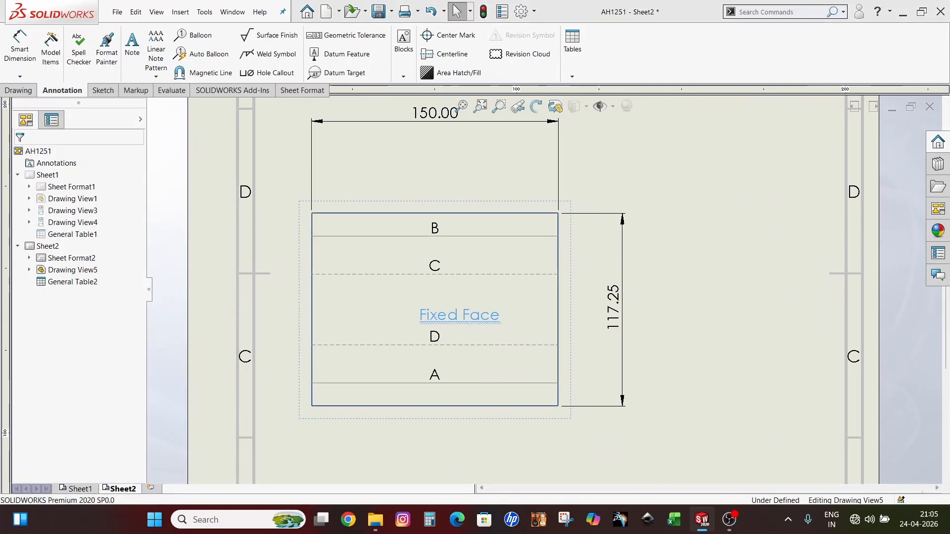
pyautogui.click(539, 281)
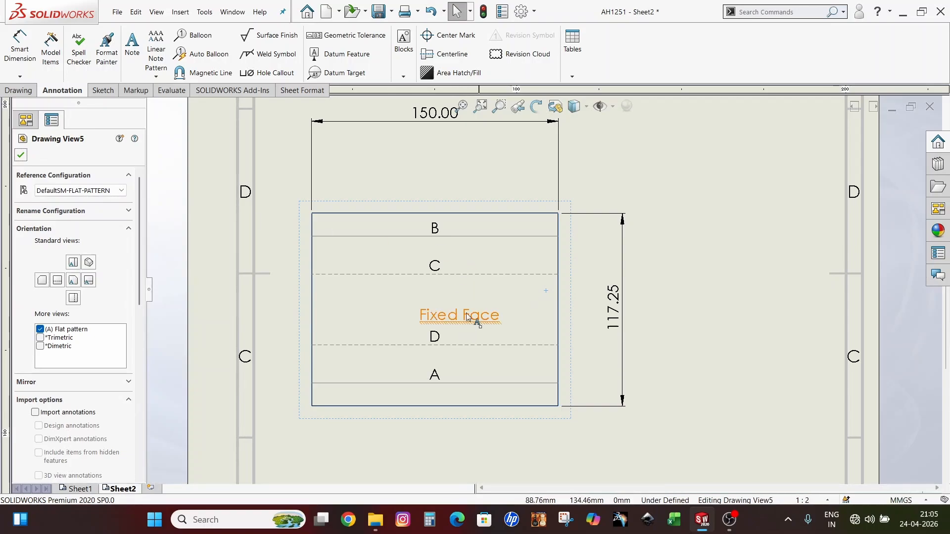
pyautogui.click(21, 156)
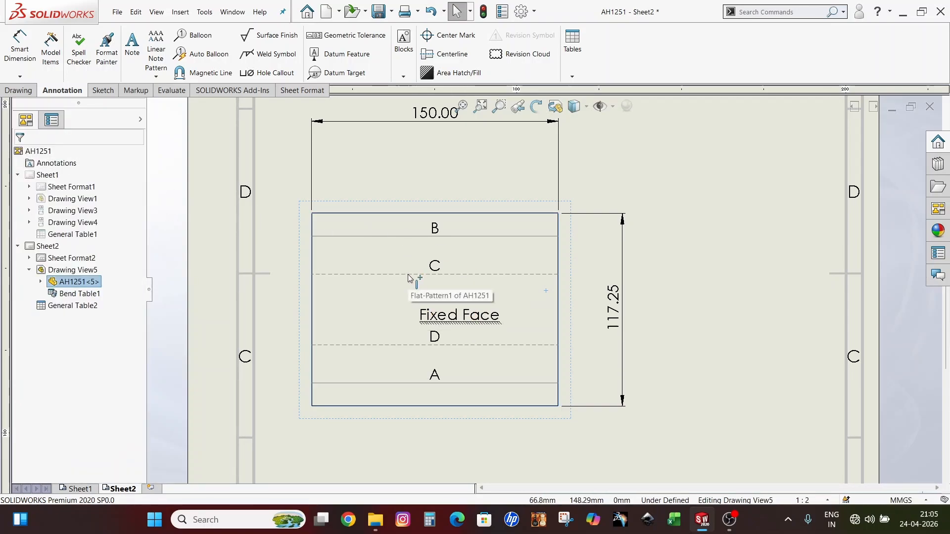
pyautogui.press('z')
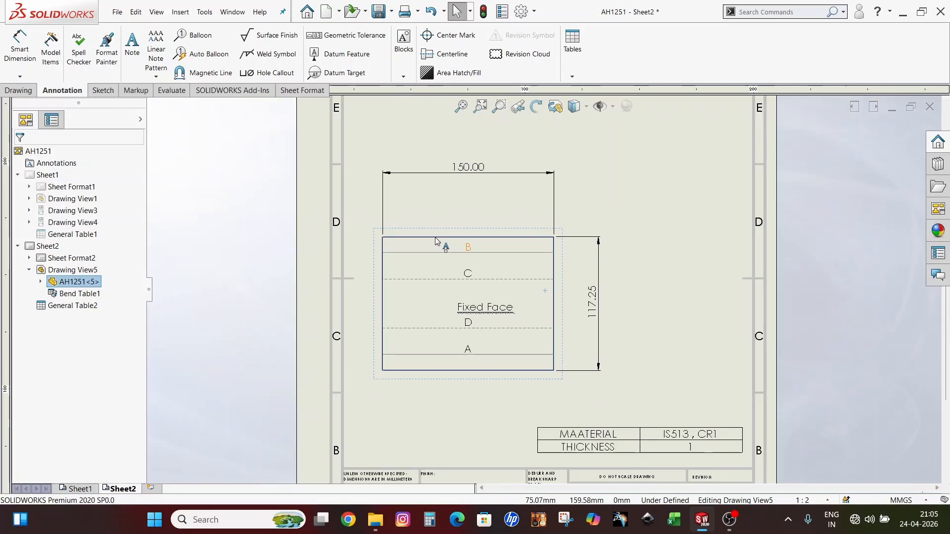
# Step: Review the full layout of Sheet2 with its flat pattern and tables, and switch back to Sheet1
pyautogui.scroll(5, 434, 246)
pyautogui.scroll(-2, 614, 197)
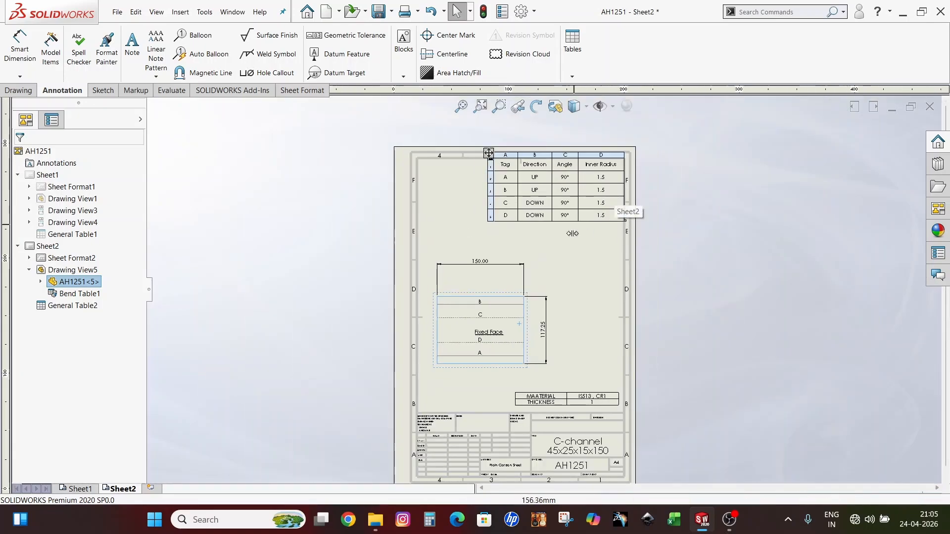
pyautogui.scroll(-2, 614, 173)
pyautogui.press('f')
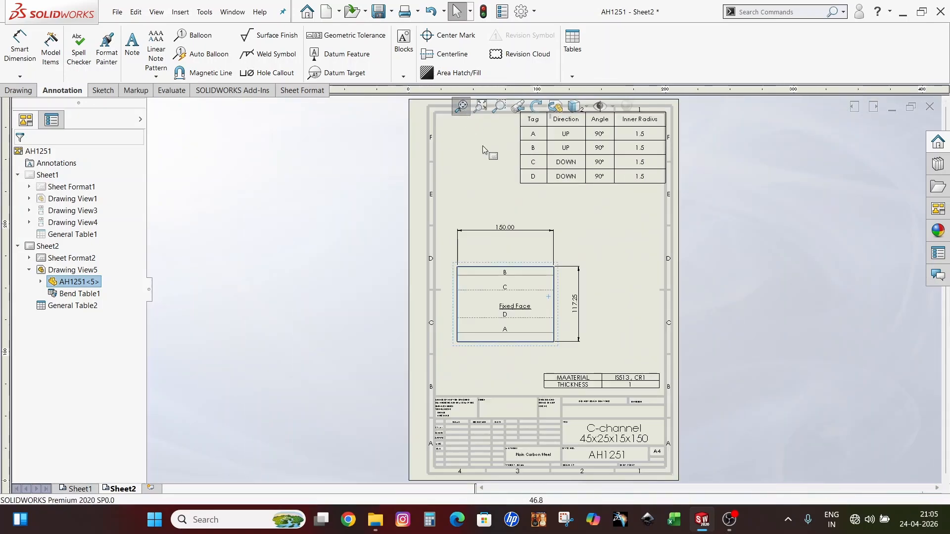
pyautogui.scroll(-2, 663, 300)
pyautogui.scroll(2, 403, 272)
pyautogui.scroll(3, 584, 299)
pyautogui.scroll(-2, 592, 307)
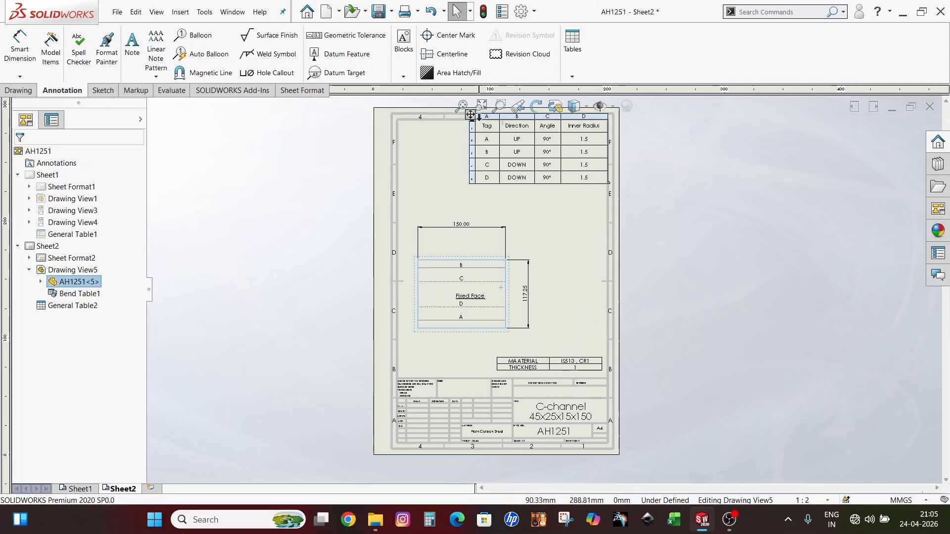
pyautogui.click(480, 106)
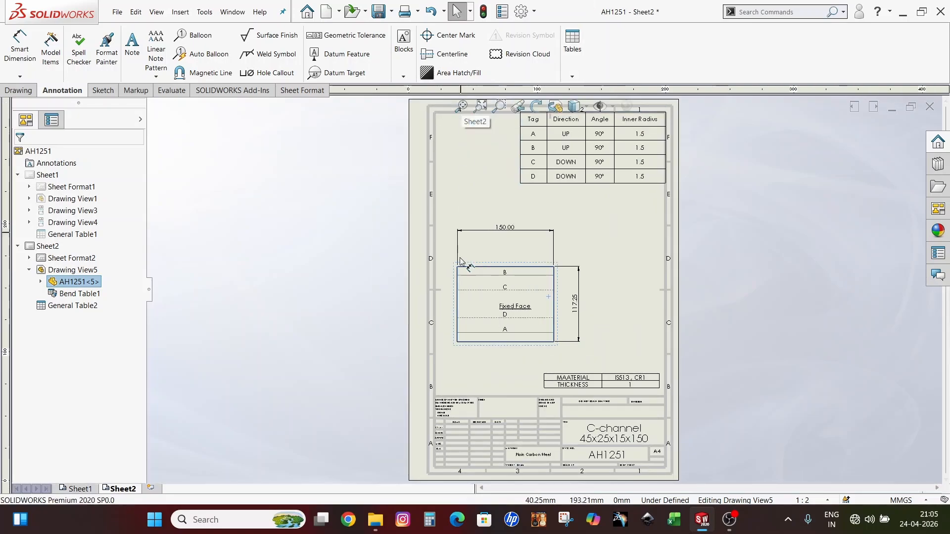
pyautogui.click(75, 489)
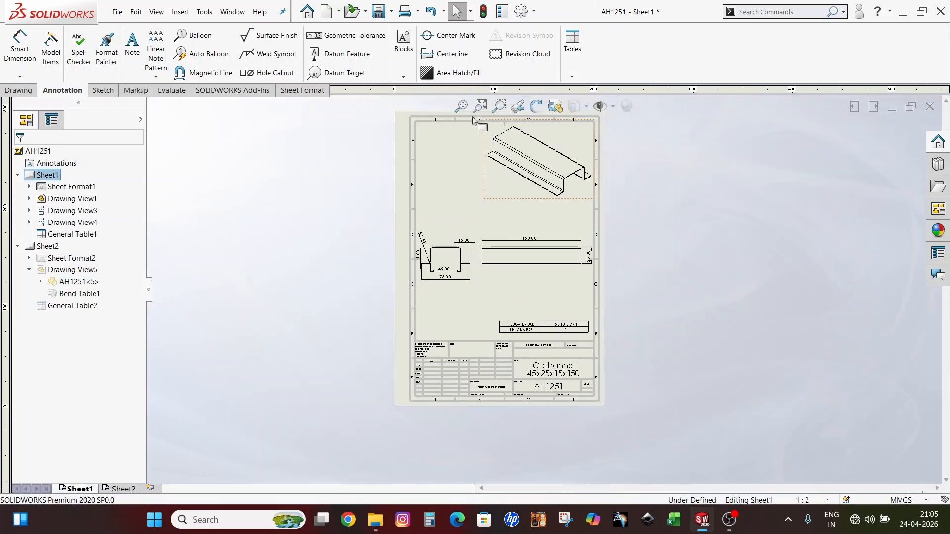
# Step: Review the overall layout of Sheet1 and Sheet2, ending on Sheet1
pyautogui.click(461, 105)
pyautogui.scroll(1, 524, 208)
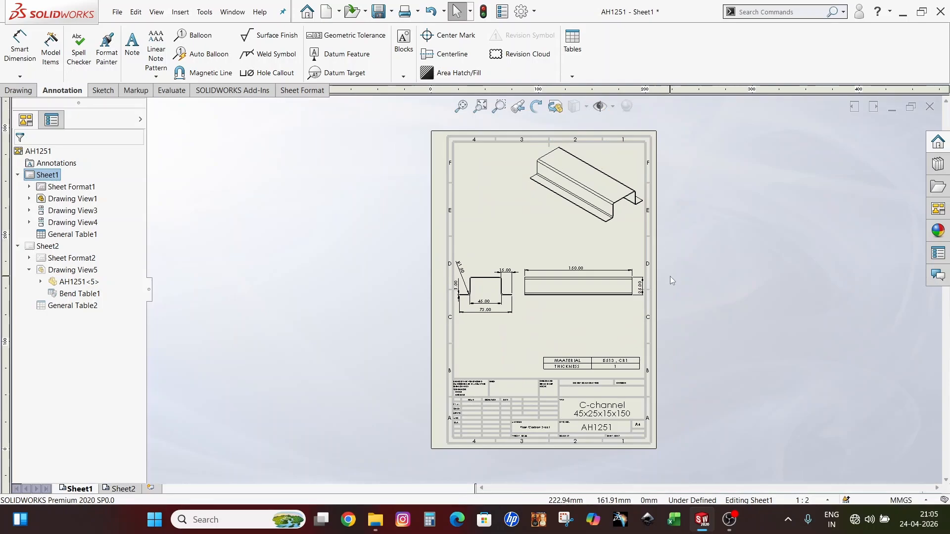
pyautogui.scroll(-1, 680, 274)
pyautogui.scroll(1, 693, 277)
pyautogui.moveTo(701, 281); pyautogui.dragTo(646, 284, button='middle')
pyautogui.click(174, 296)
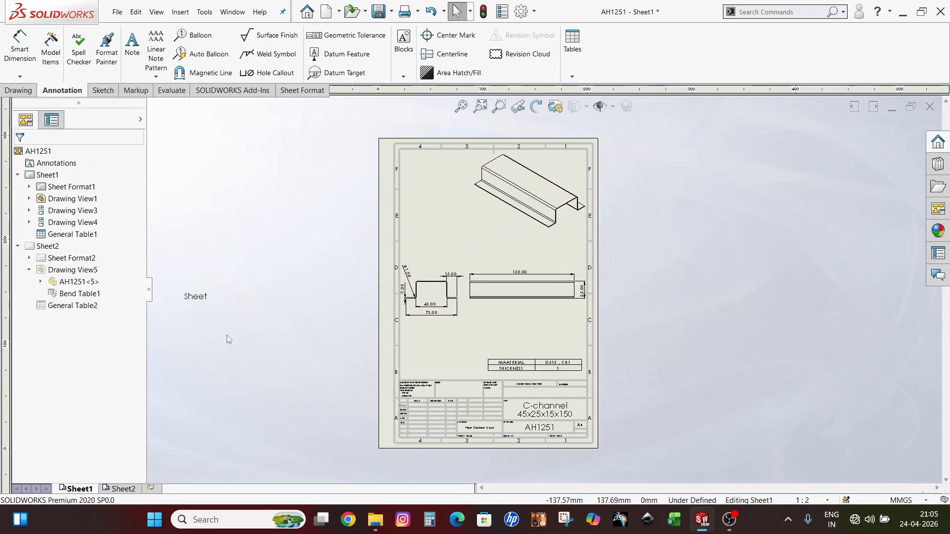
pyautogui.click(123, 490)
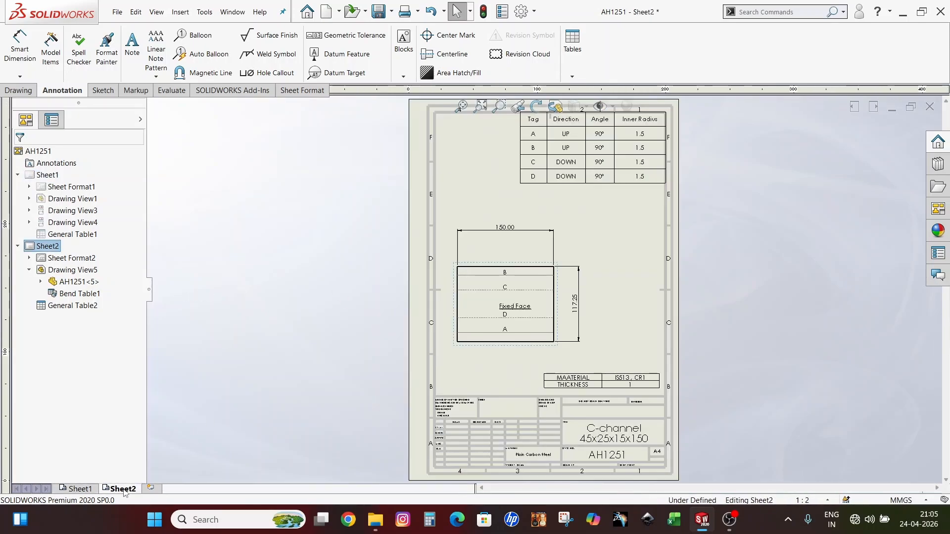
pyautogui.click(73, 490)
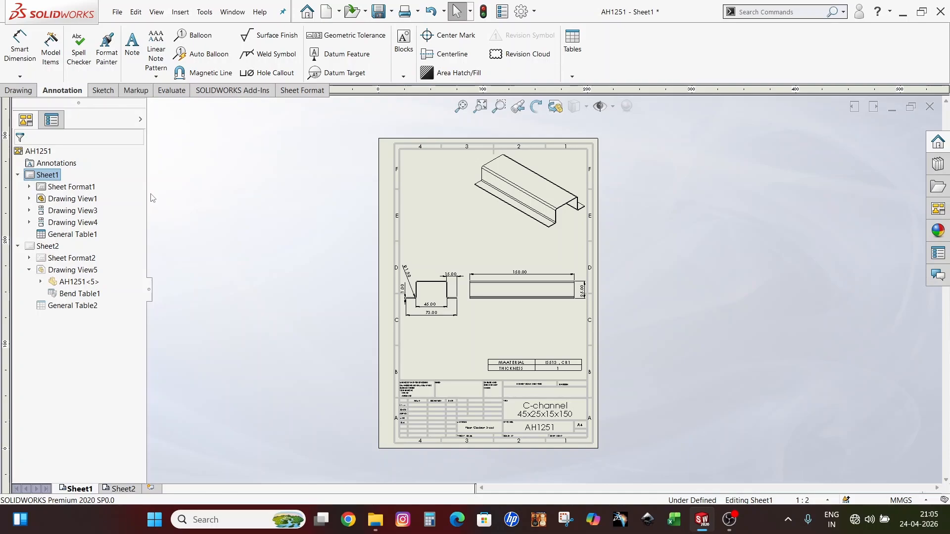
# Step: Start printing the drawing with Microsoft Print to PDF and set the page orientation to Portrait
pyautogui.hotkey('ctrl', 'p')
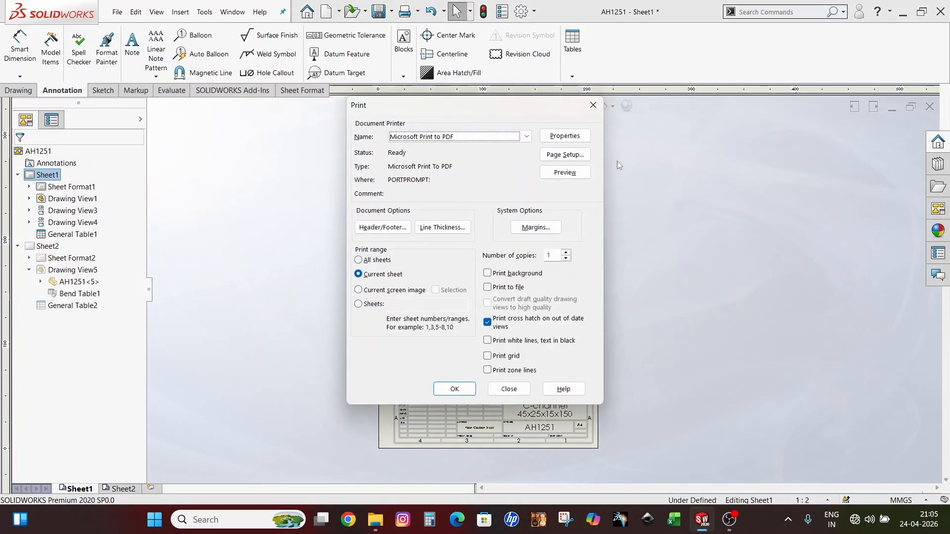
pyautogui.click(527, 137)
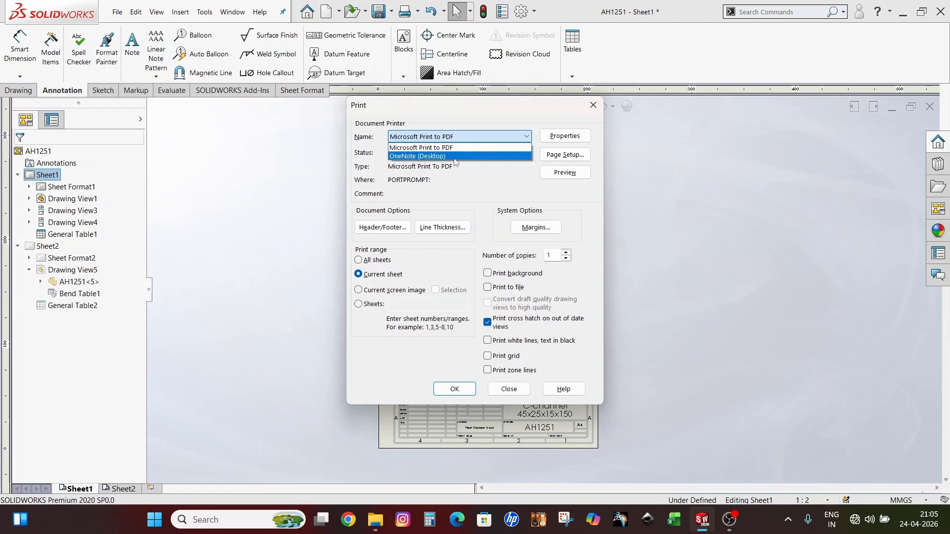
pyautogui.click(476, 166)
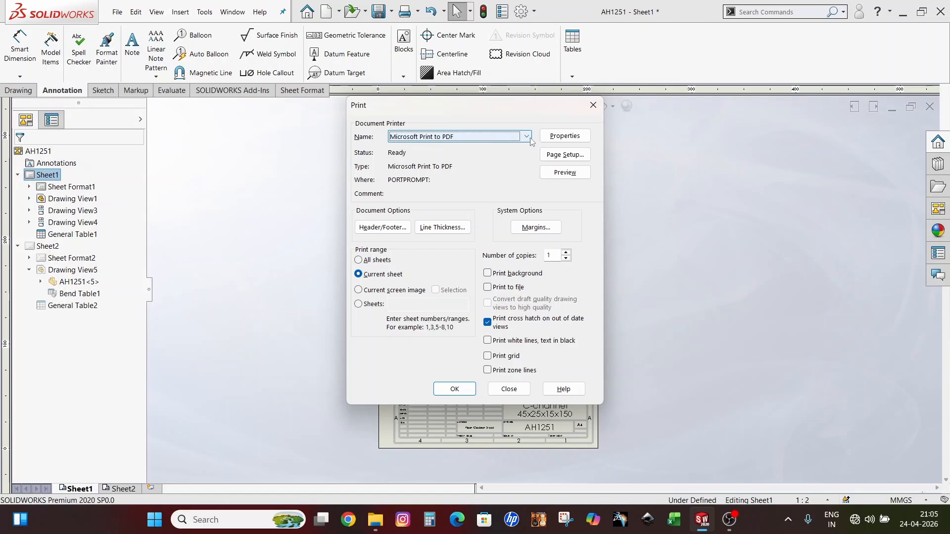
pyautogui.click(560, 141)
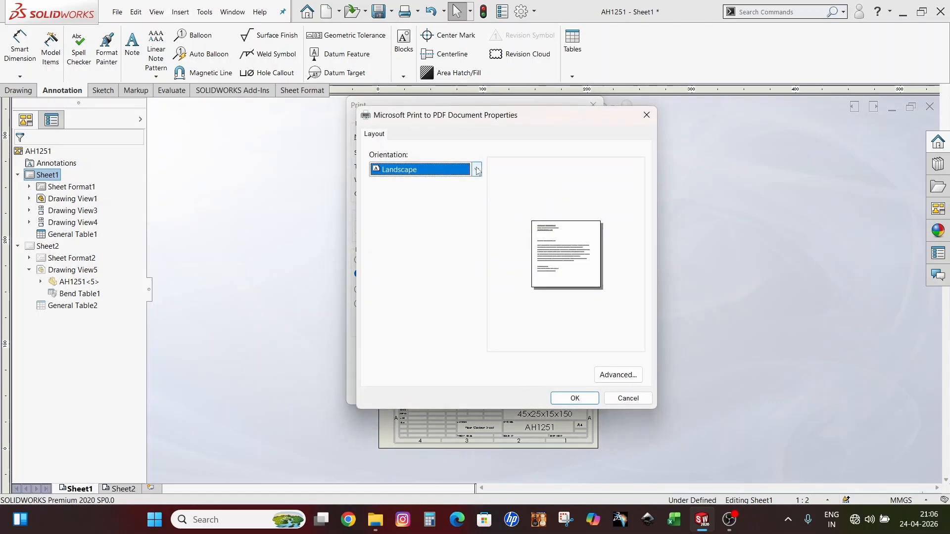
pyautogui.click(477, 170)
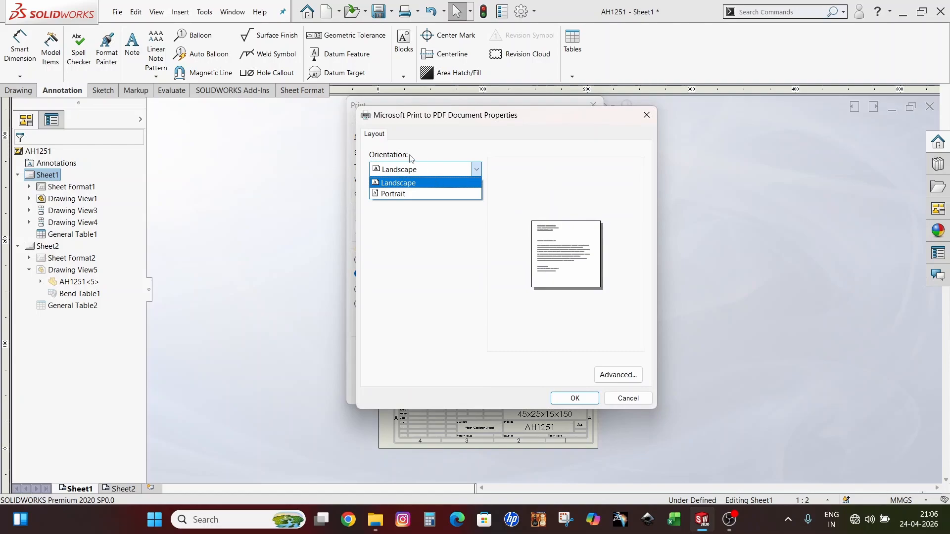
pyautogui.click(418, 183)
pyautogui.click(478, 171)
pyautogui.click(418, 199)
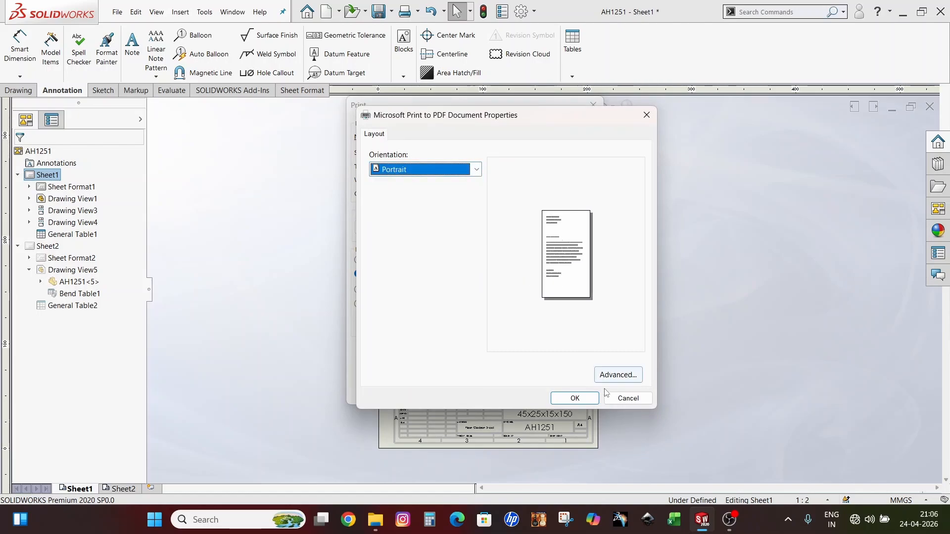
# Step: Set the PDF printer's paper size to A4 and check the print preview of Sheet1
pyautogui.click(618, 376)
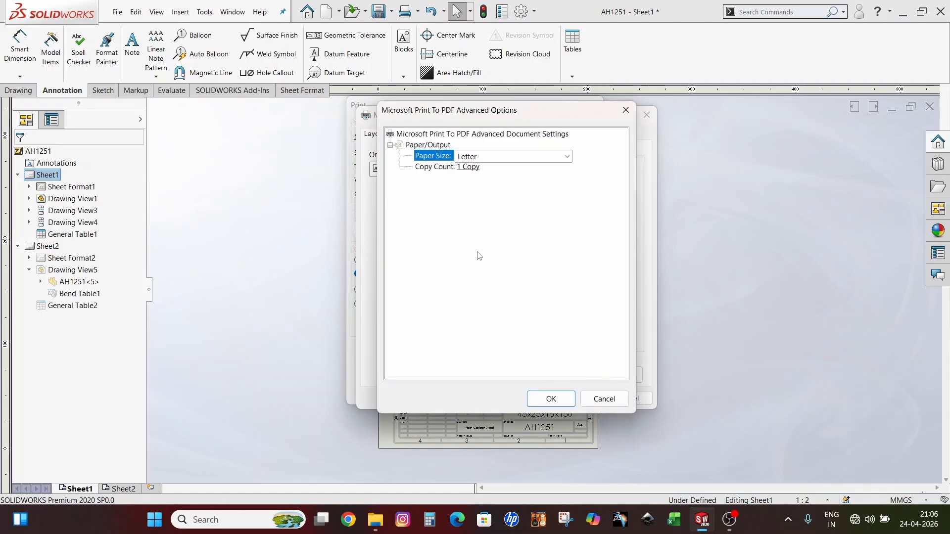
pyautogui.click(566, 157)
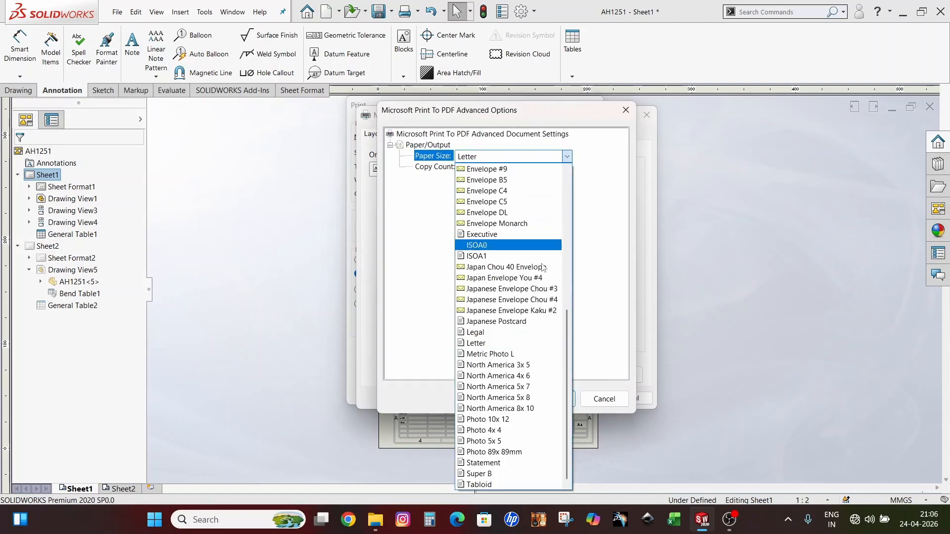
pyautogui.scroll(8, 509, 406)
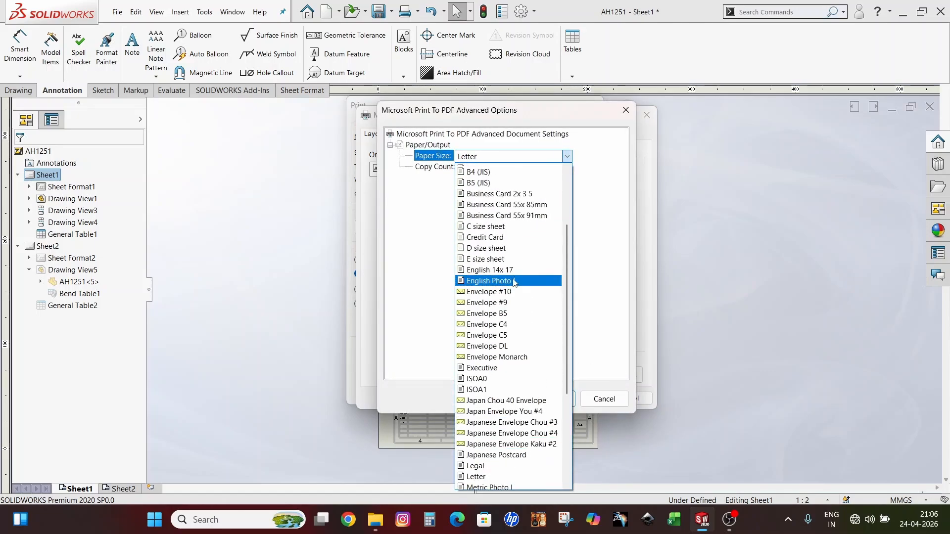
pyautogui.click(490, 191)
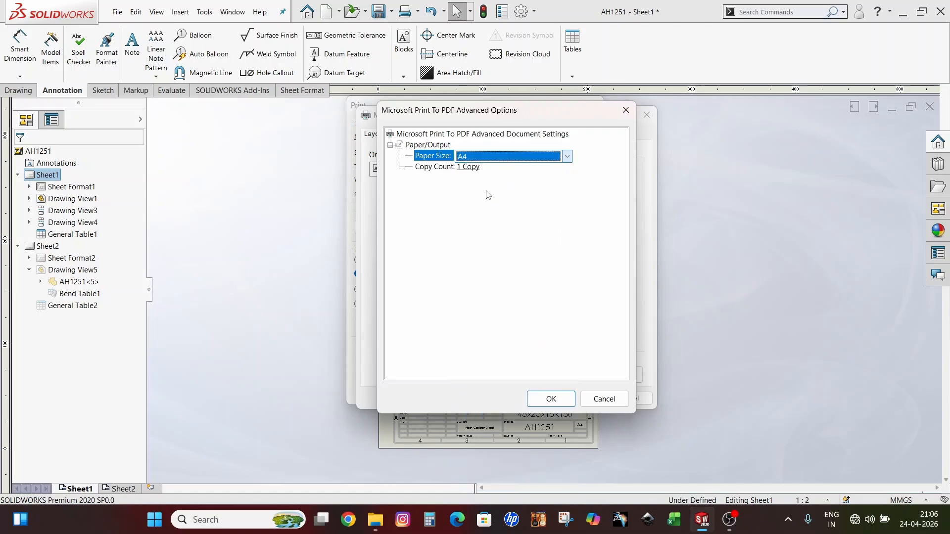
pyautogui.click(550, 404)
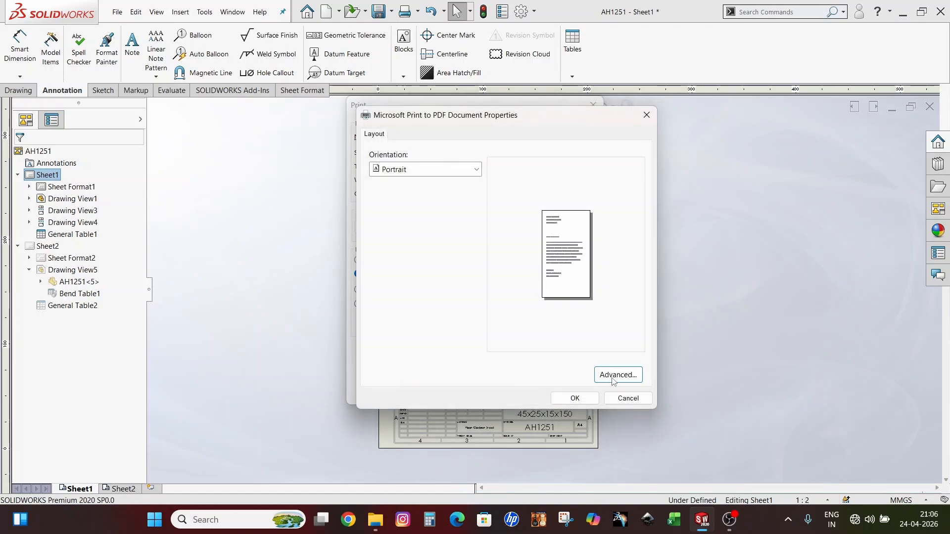
pyautogui.click(573, 398)
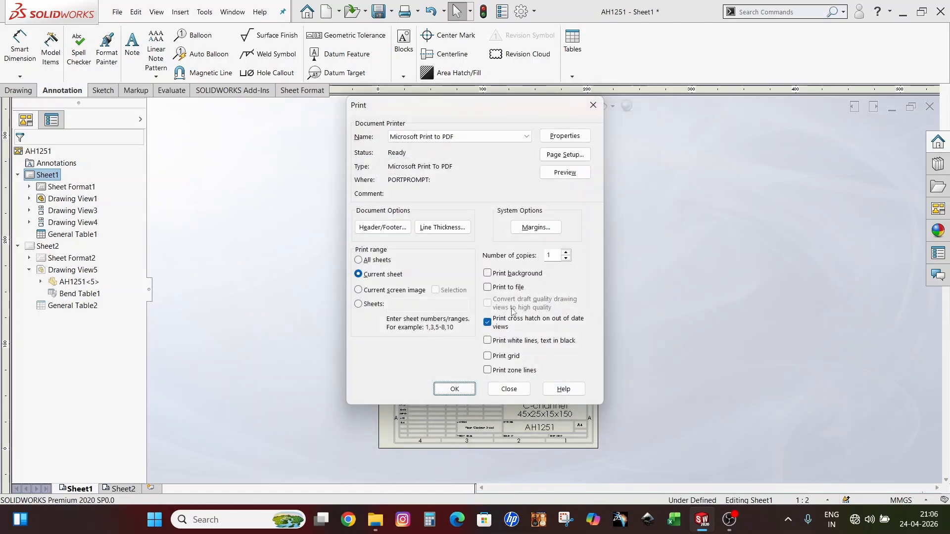
pyautogui.click(565, 173)
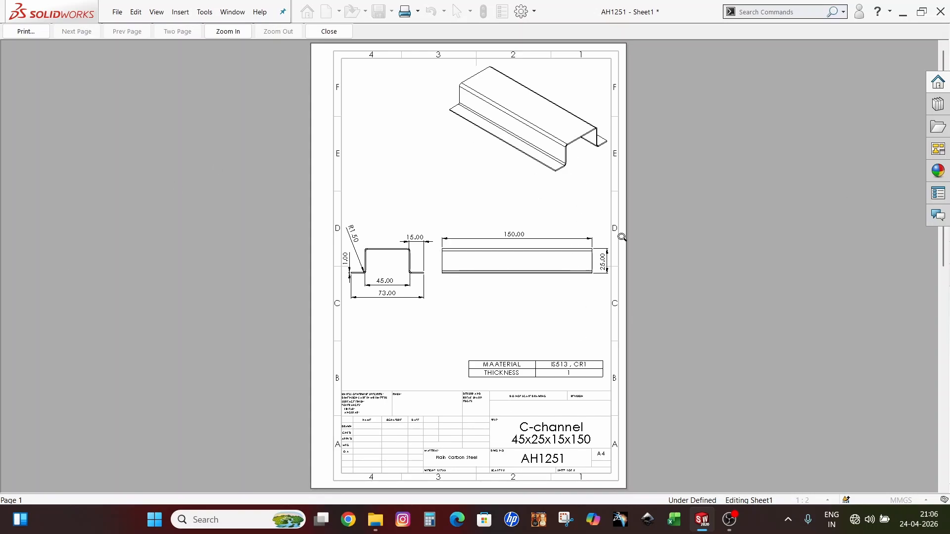
pyautogui.click(329, 31)
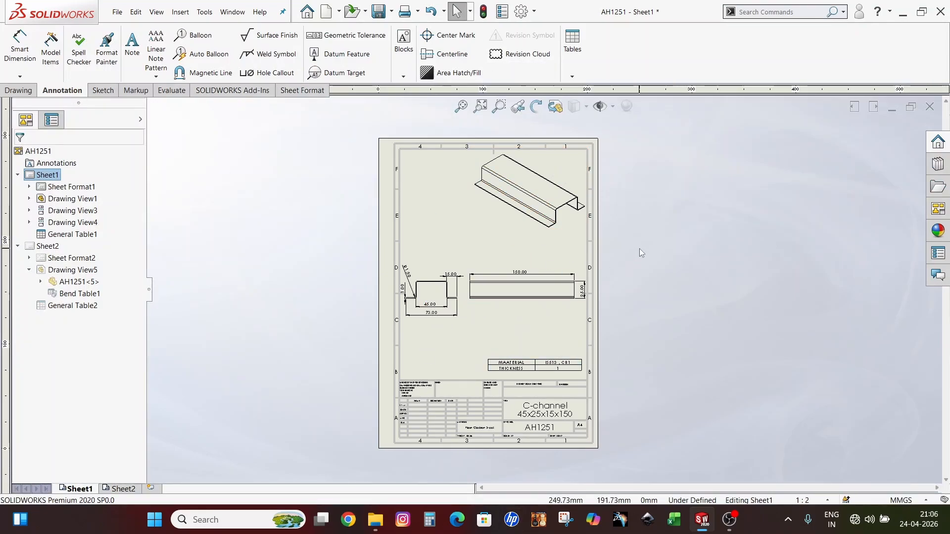
# Step: Check the PDF printer's properties and the document page setup for scale, paper size and orientation
pyautogui.hotkey('ctrl', 'p')
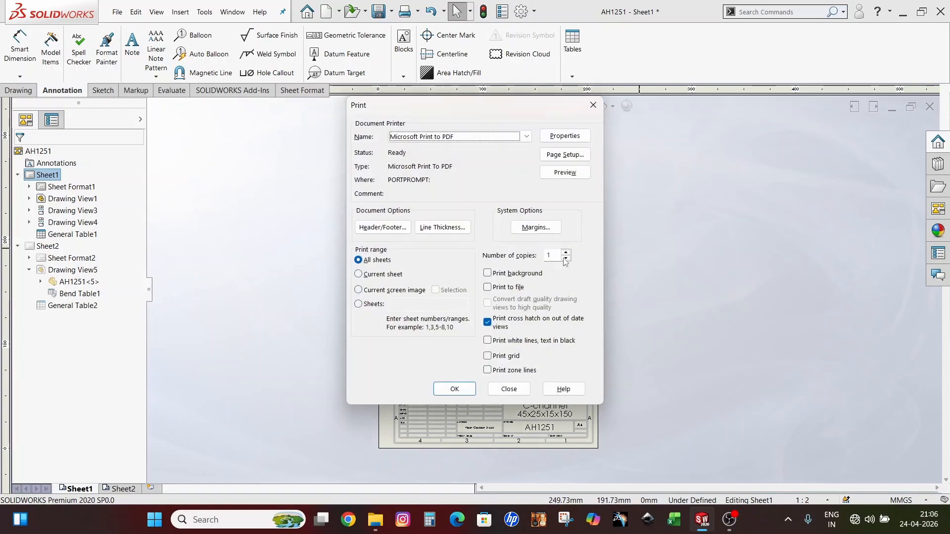
pyautogui.click(566, 137)
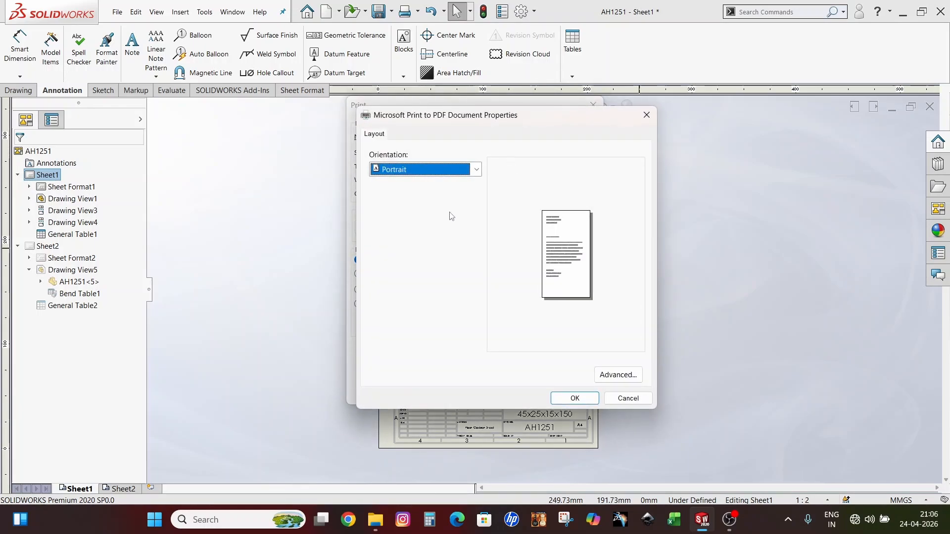
pyautogui.click(605, 375)
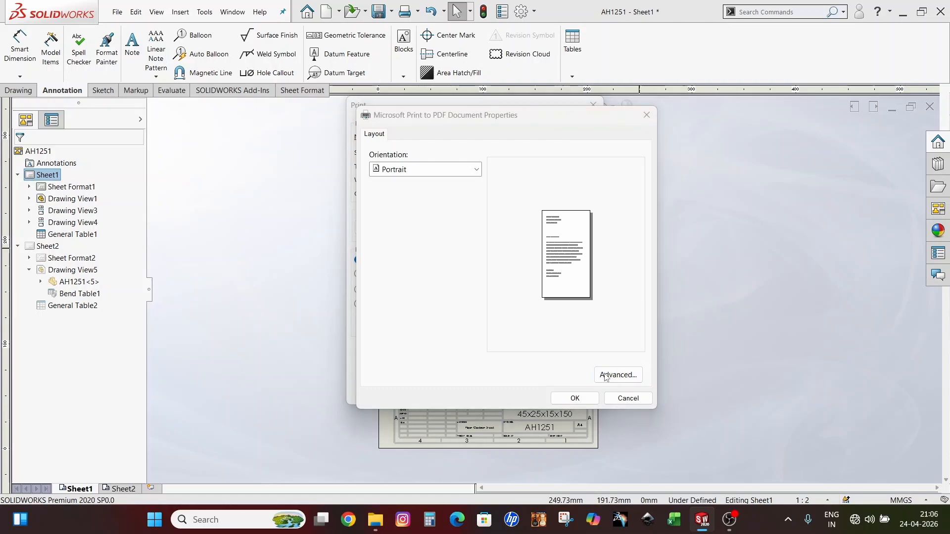
pyautogui.click(551, 399)
pyautogui.click(567, 402)
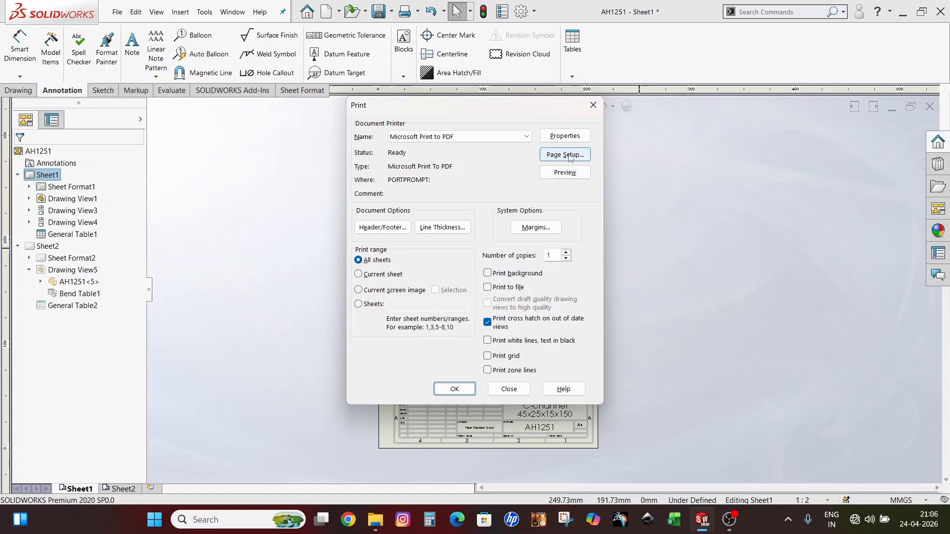
pyautogui.click(564, 154)
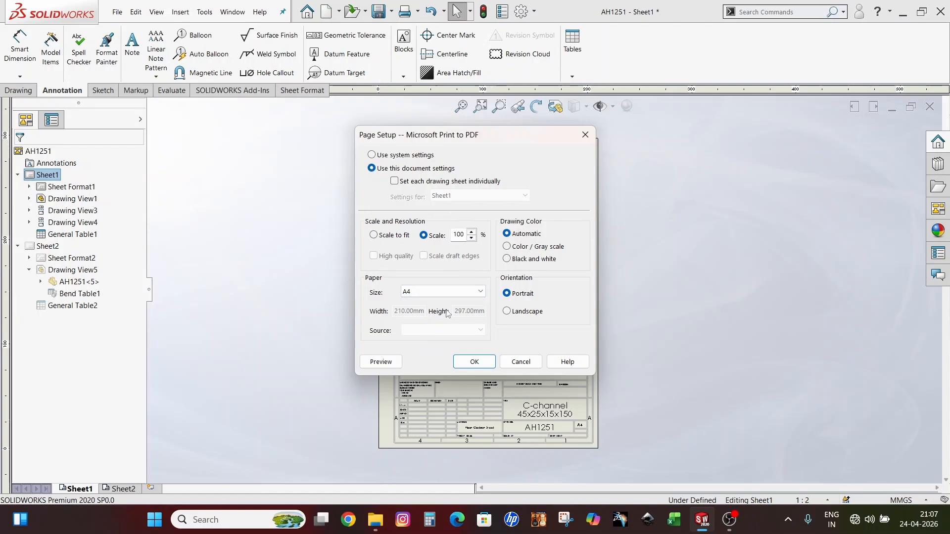
pyautogui.click(474, 362)
# Step: Print all sheets to a PDF file named AH1251 on the Desktop
pyautogui.hotkey('ctrl', 'p')
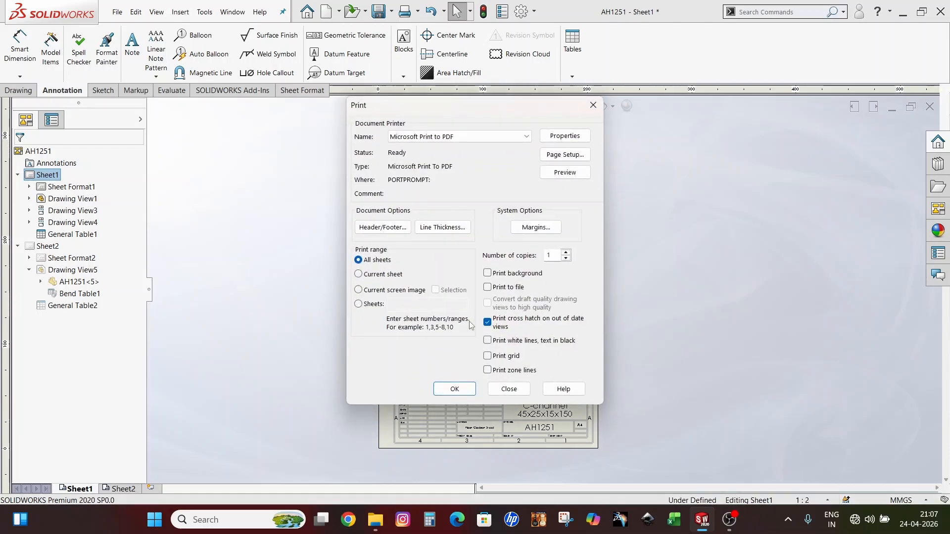
pyautogui.click(454, 390)
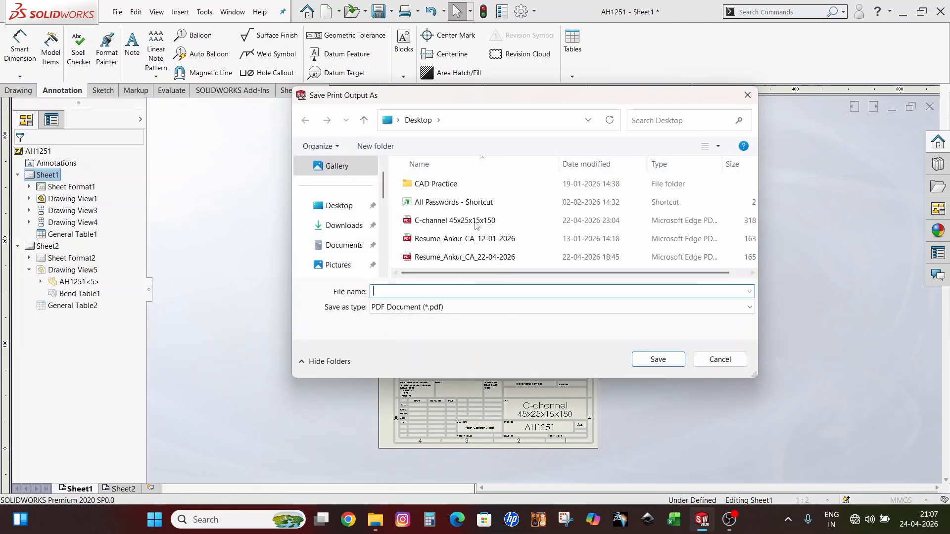
pyautogui.click(453, 128)
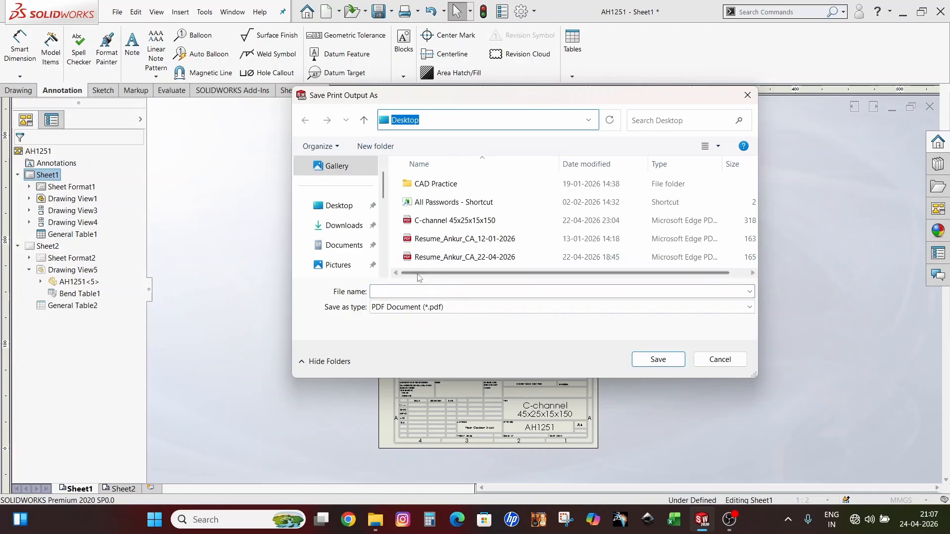
pyautogui.click(416, 291)
pyautogui.write('a')
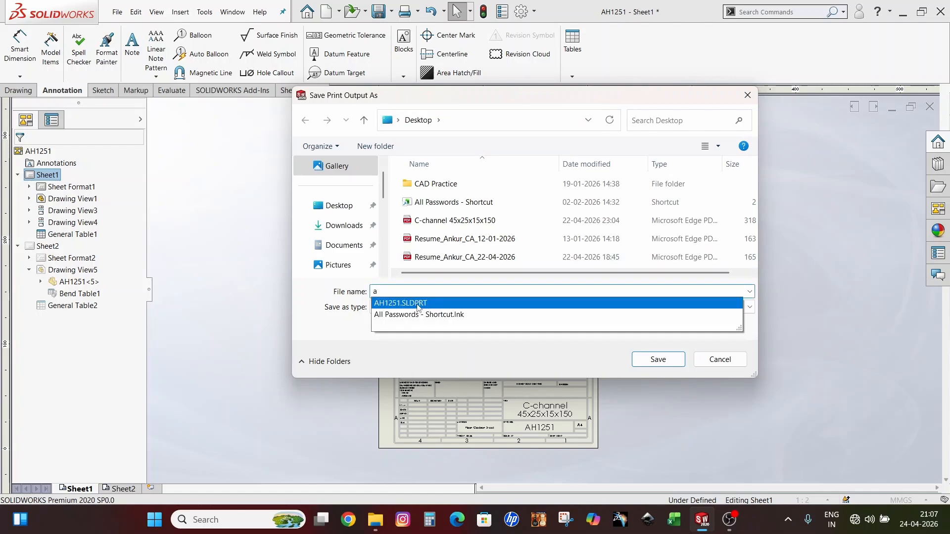
pyautogui.click(399, 304)
pyautogui.click(450, 292)
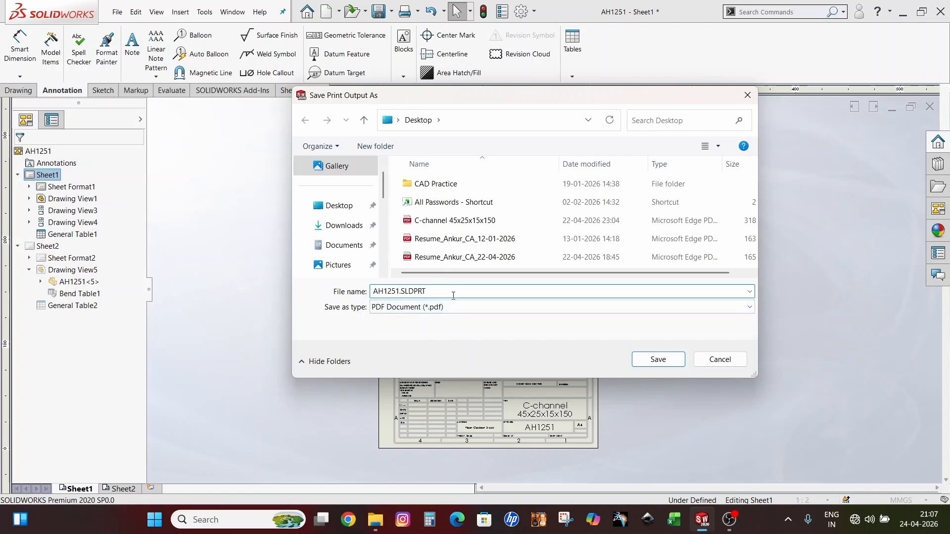
pyautogui.press('BackSpace')
pyautogui.press('BackSpace')
pyautogui.press('BackSpace')
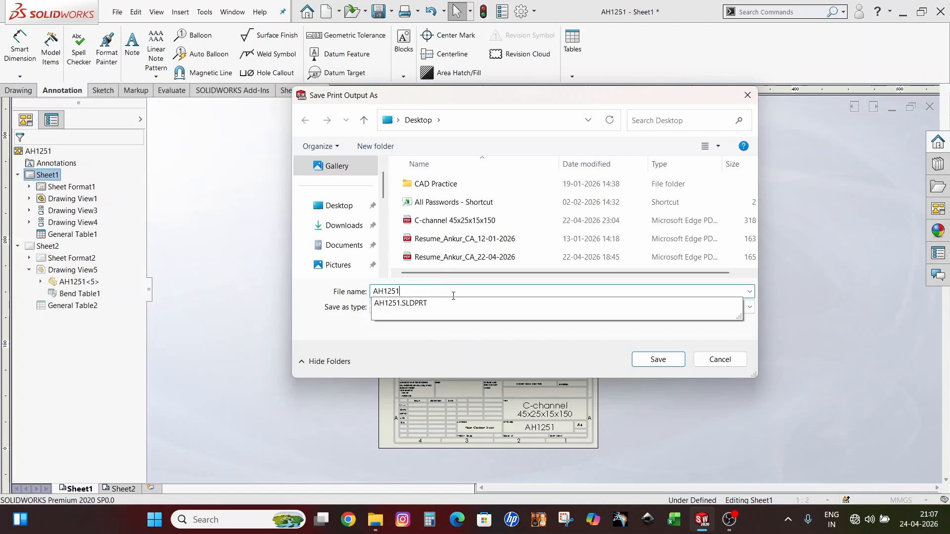
pyautogui.click(539, 339)
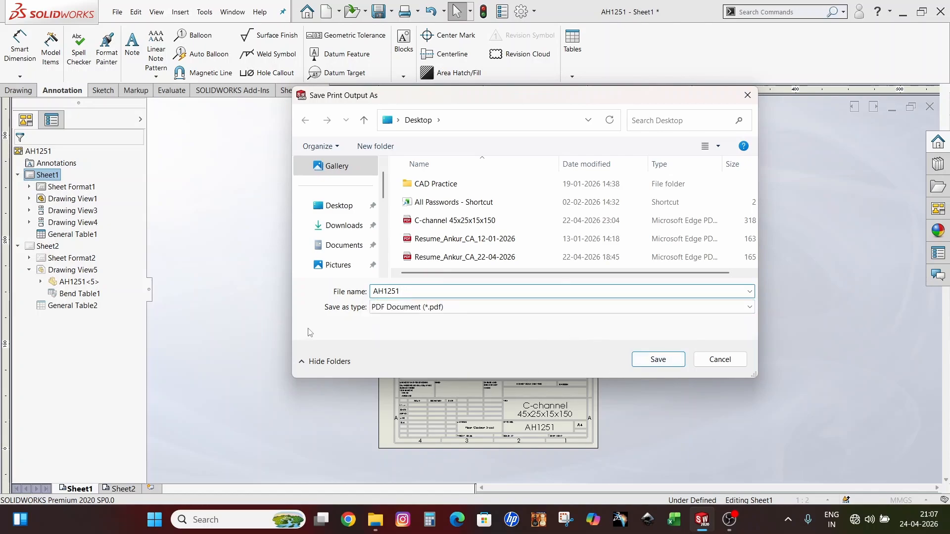
pyautogui.click(653, 360)
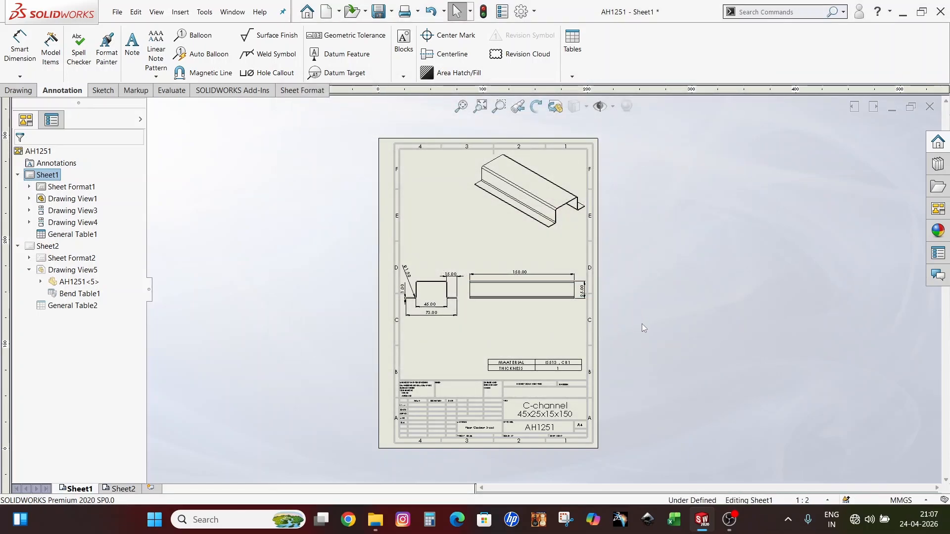
# Step: Open the AH1251 PDF from the Desktop in Microsoft Edge and review its drawing and flat pattern pages
pyautogui.press('super+d')
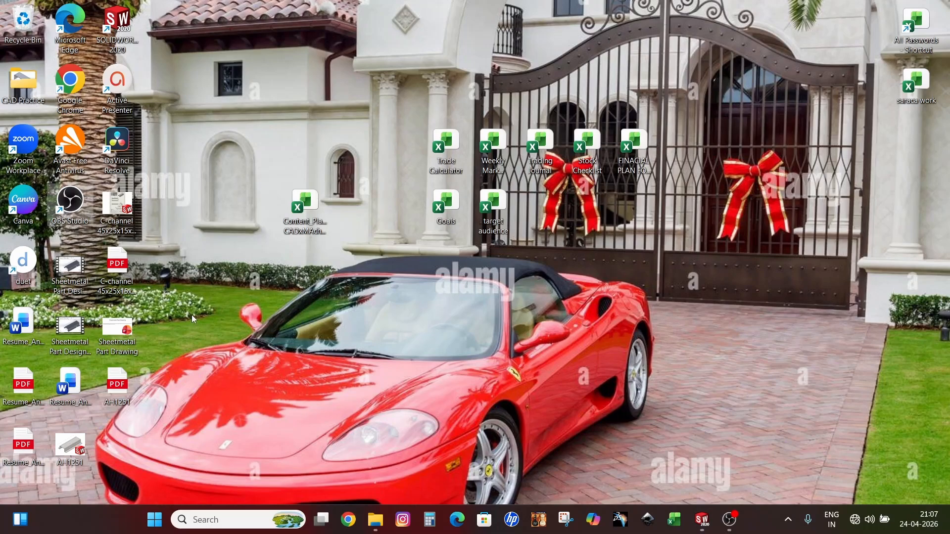
pyautogui.doubleClick(118, 386)
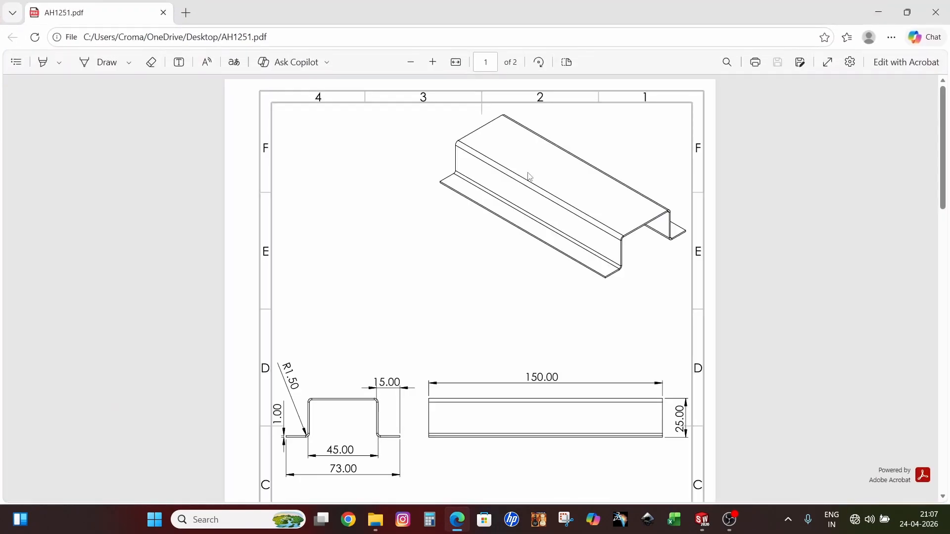
pyautogui.scroll(-9, 530, 176)
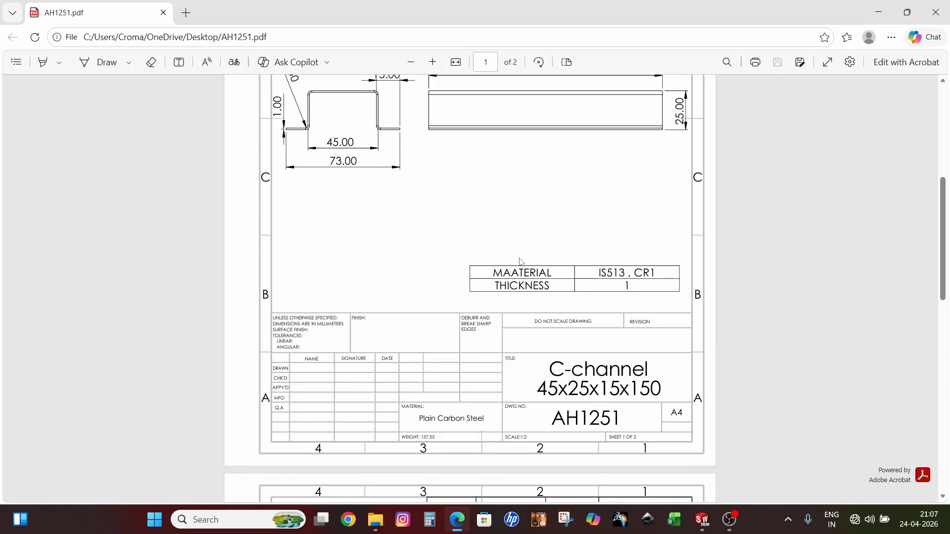
pyautogui.scroll(-5, 530, 322)
pyautogui.scroll(3, 654, 280)
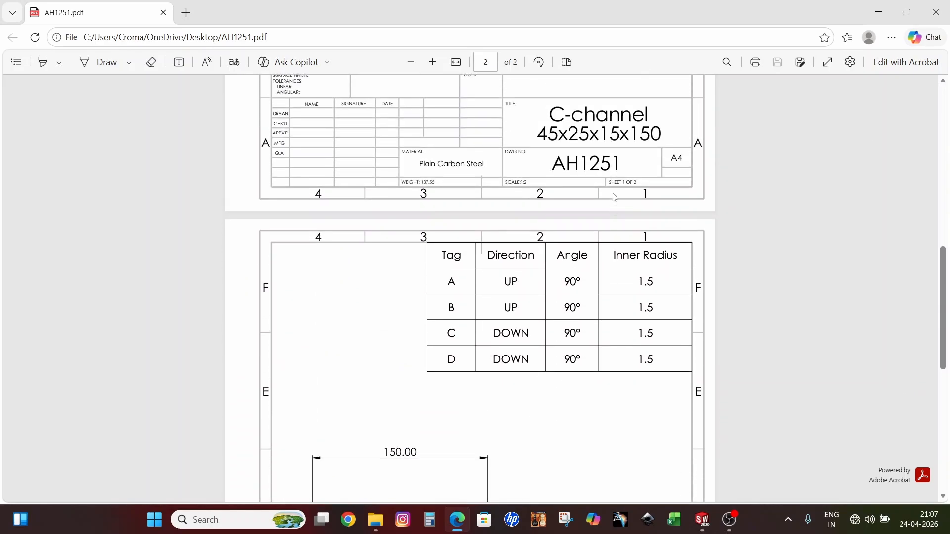
# Step: Check the flat pattern, tables and title blocks on both pages of the AH1251 PDF and switch back to the SOLIDWORKS drawing
pyautogui.scroll(-3, 458, 297)
pyautogui.scroll(-5, 518, 310)
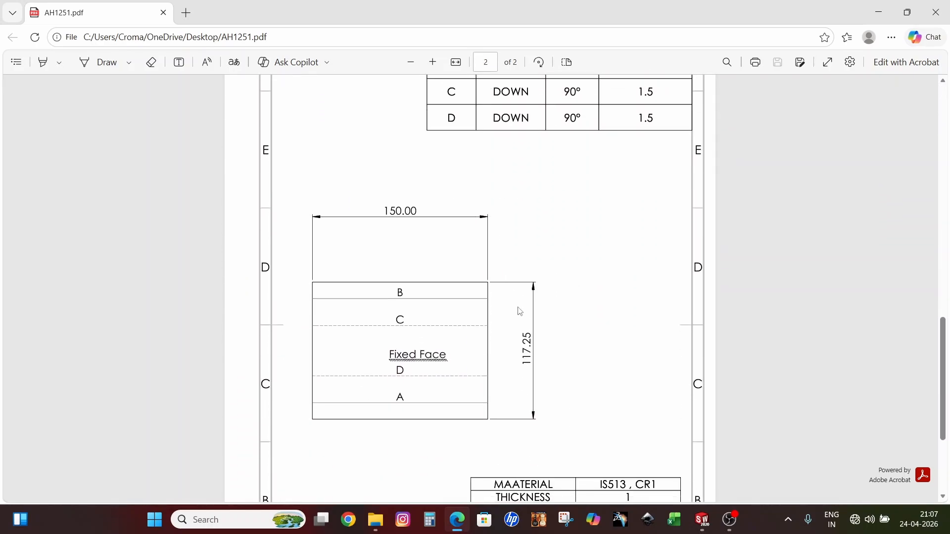
pyautogui.scroll(-1, 522, 276)
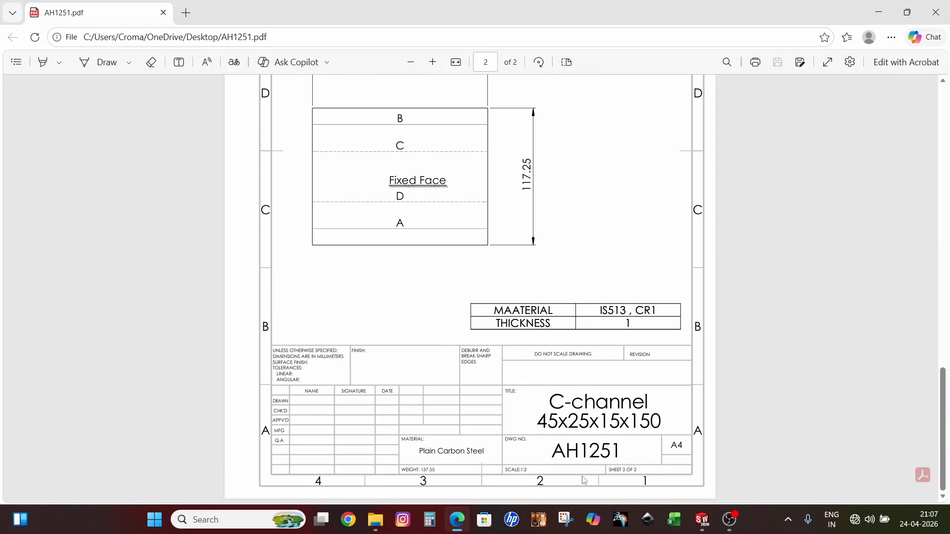
pyautogui.scroll(15, 539, 294)
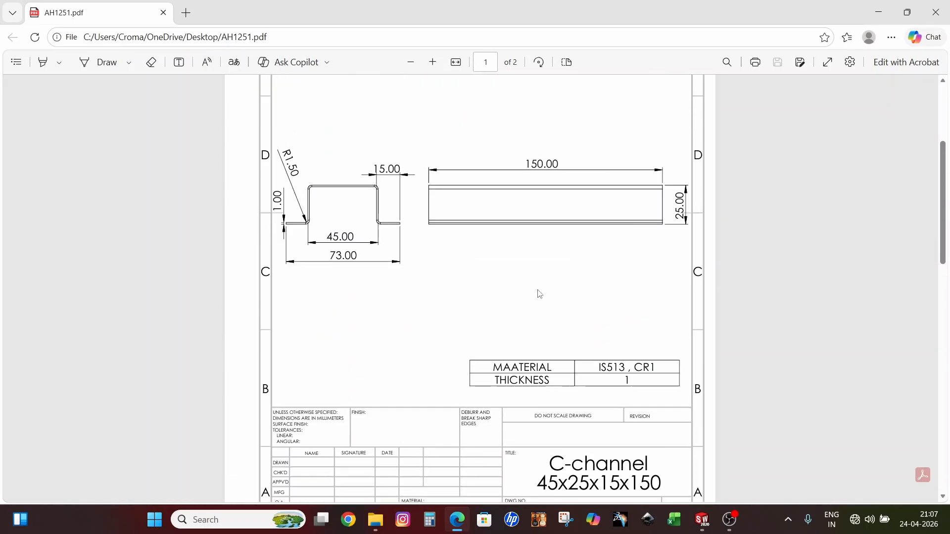
pyautogui.scroll(4, 539, 294)
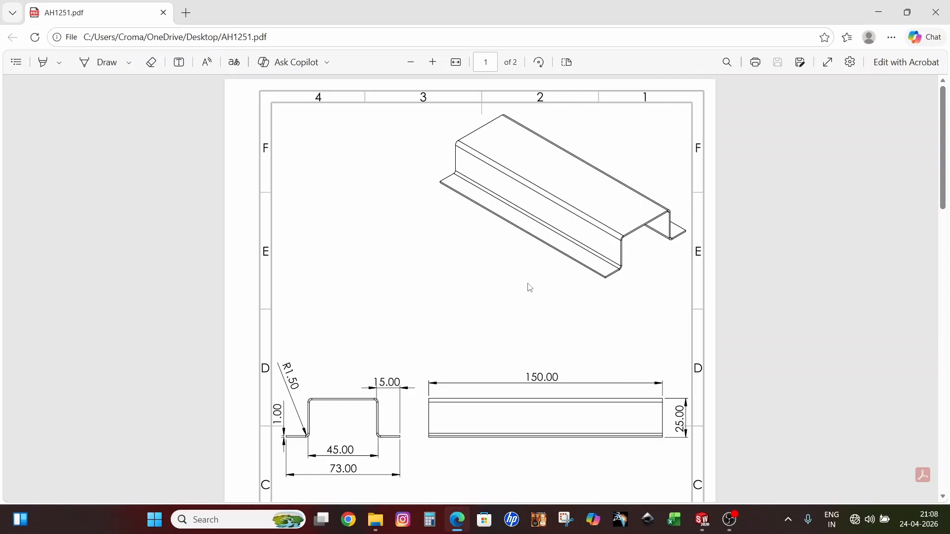
pyautogui.click(879, 12)
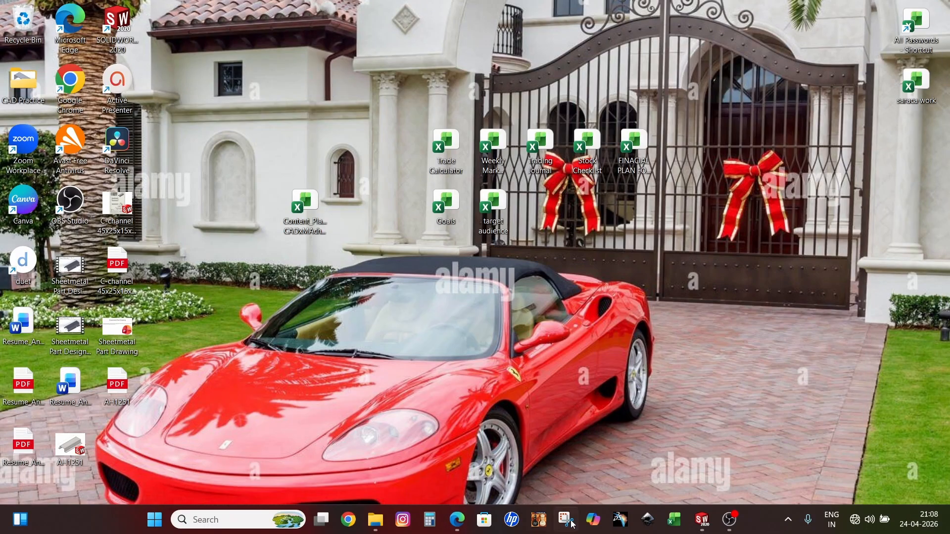
pyautogui.click(710, 525)
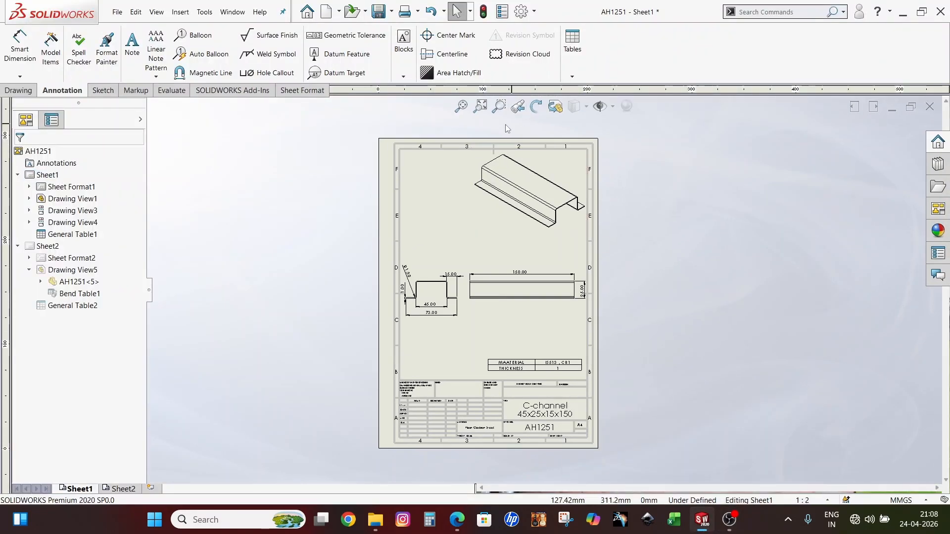
pyautogui.scroll(1, 471, 117)
pyautogui.scroll(1, 584, 190)
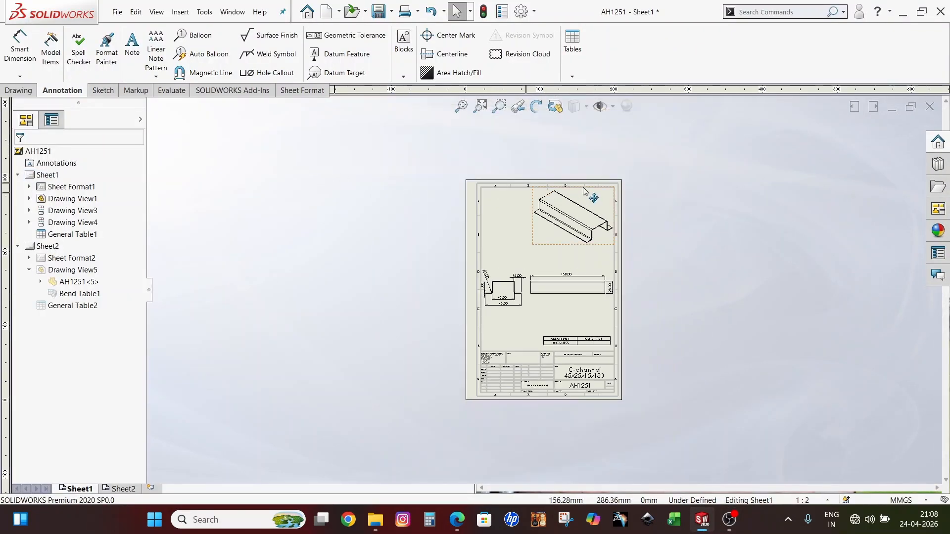
pyautogui.scroll(-1, 481, 144)
pyautogui.click(460, 106)
pyautogui.scroll(1, 594, 279)
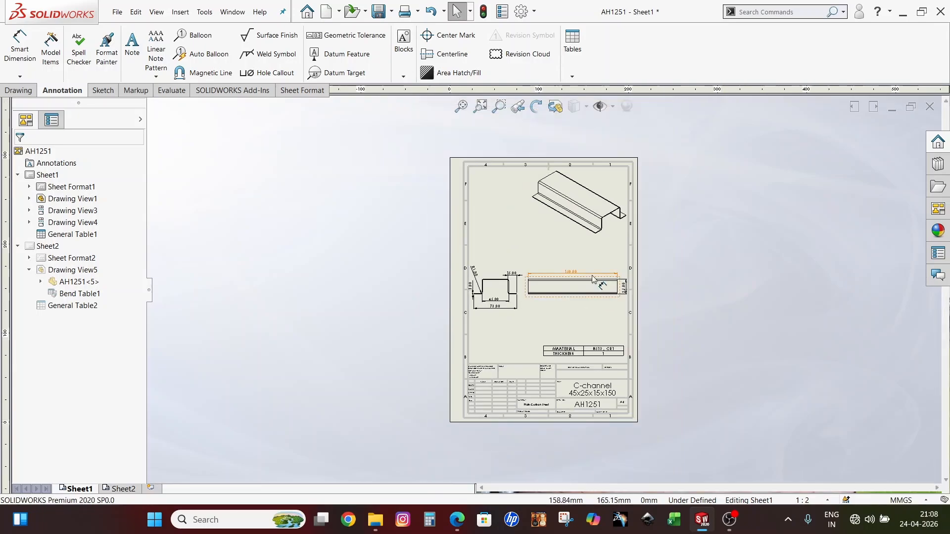
pyautogui.scroll(-2, 597, 292)
pyautogui.scroll(2, 577, 261)
pyautogui.scroll(-1, 530, 279)
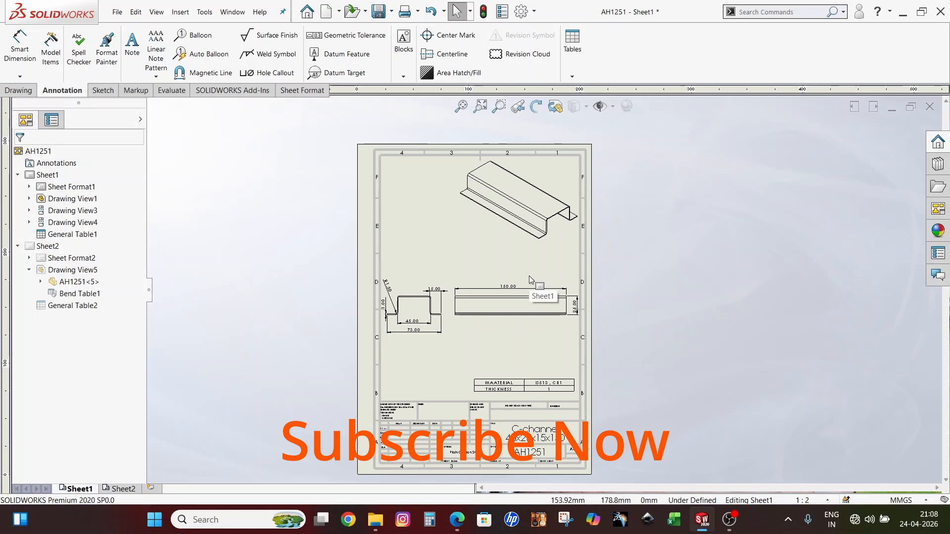
pyautogui.click(480, 106)
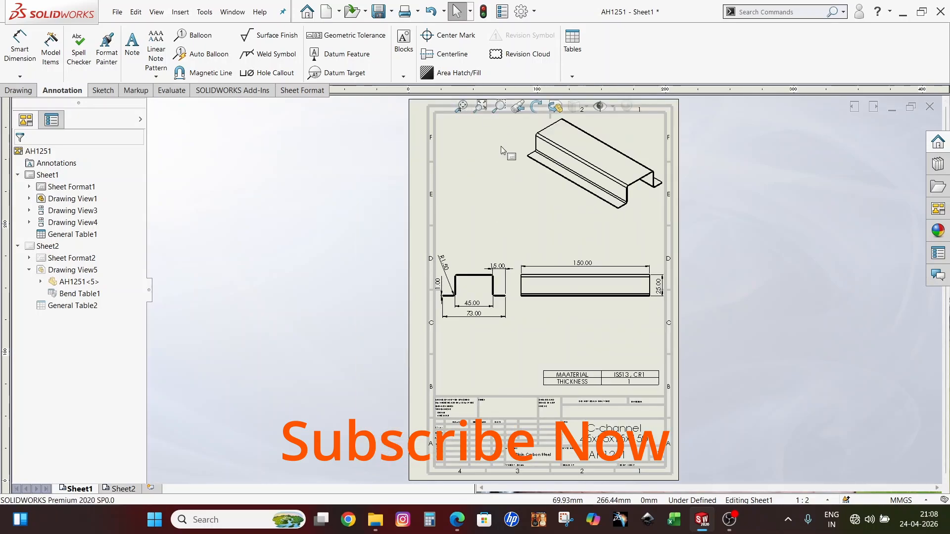
pyautogui.scroll(-3, 605, 246)
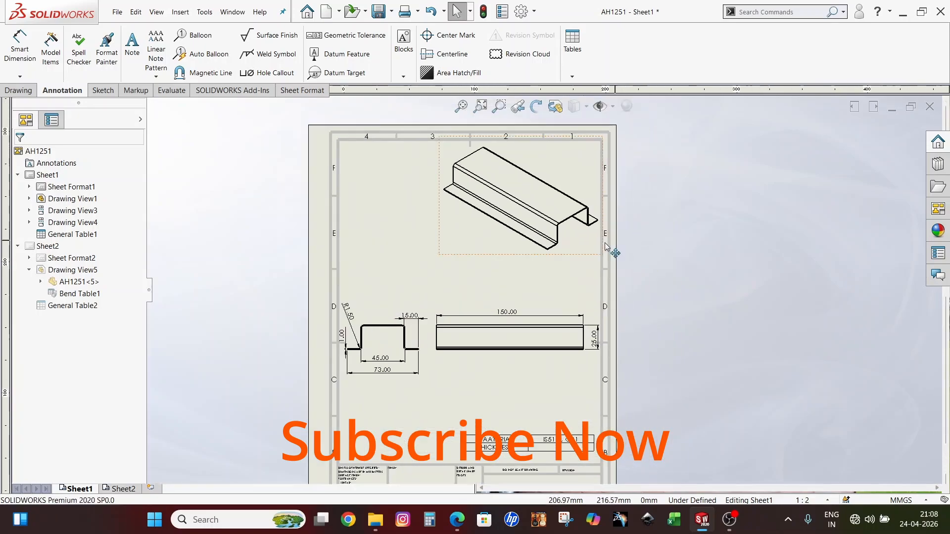
pyautogui.scroll(-1, 560, 200)
pyautogui.scroll(4, 544, 267)
pyautogui.scroll(-3, 474, 193)
pyautogui.scroll(1, 530, 246)
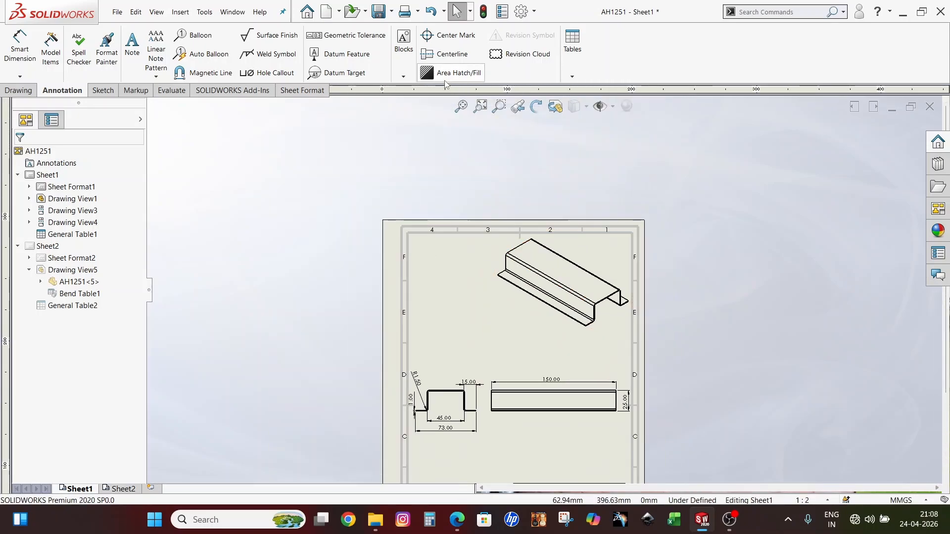
pyautogui.click(460, 107)
pyautogui.scroll(2, 543, 283)
pyautogui.scroll(-1, 596, 233)
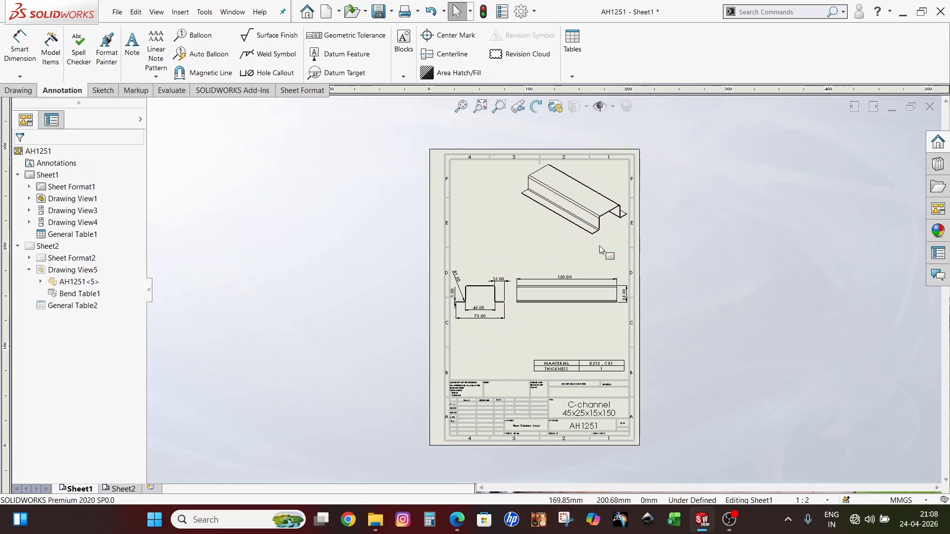
pyautogui.scroll(-1, 646, 233)
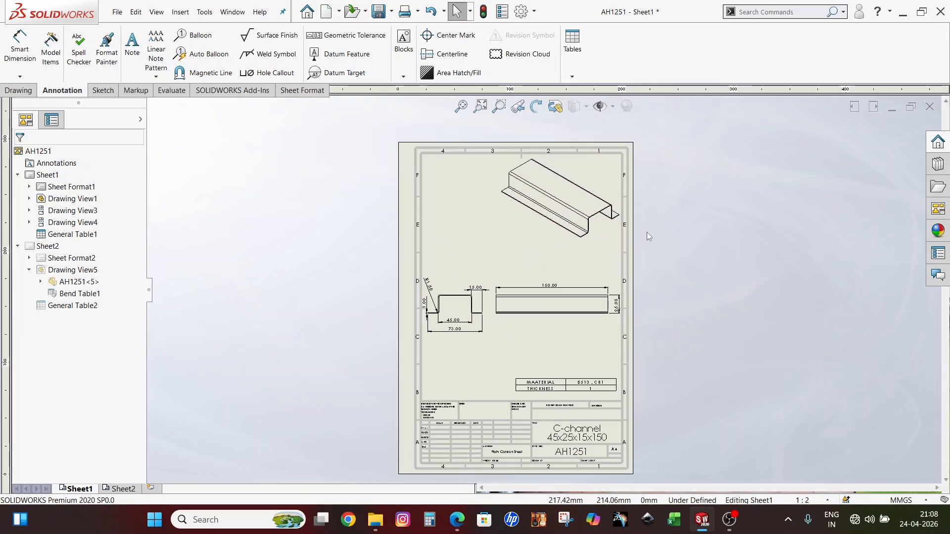
pyautogui.click(460, 107)
pyautogui.scroll(1, 658, 239)
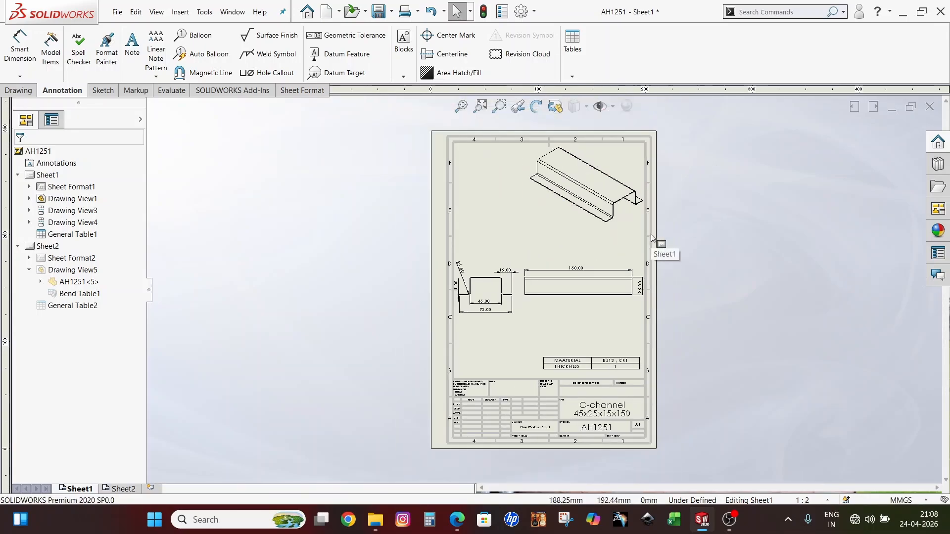
pyautogui.scroll(-1, 670, 200)
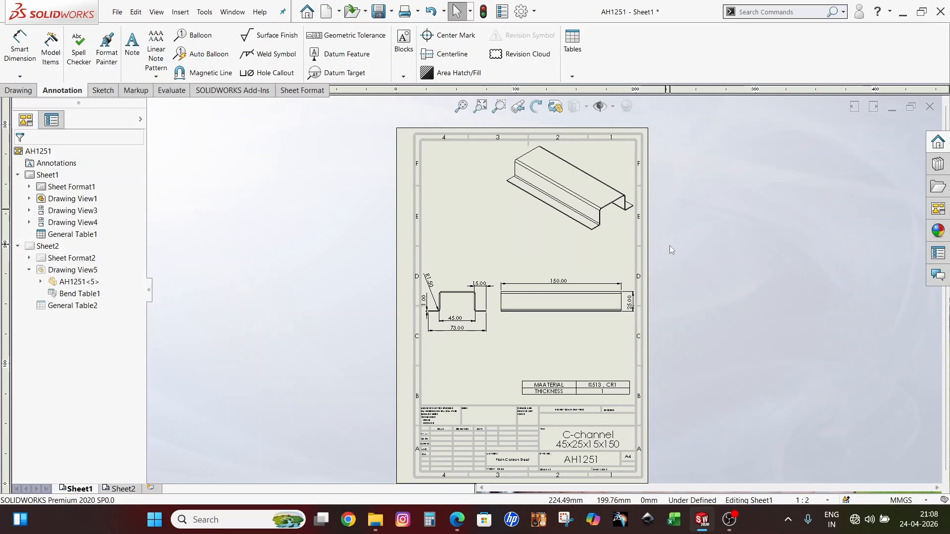
pyautogui.scroll(1, 663, 287)
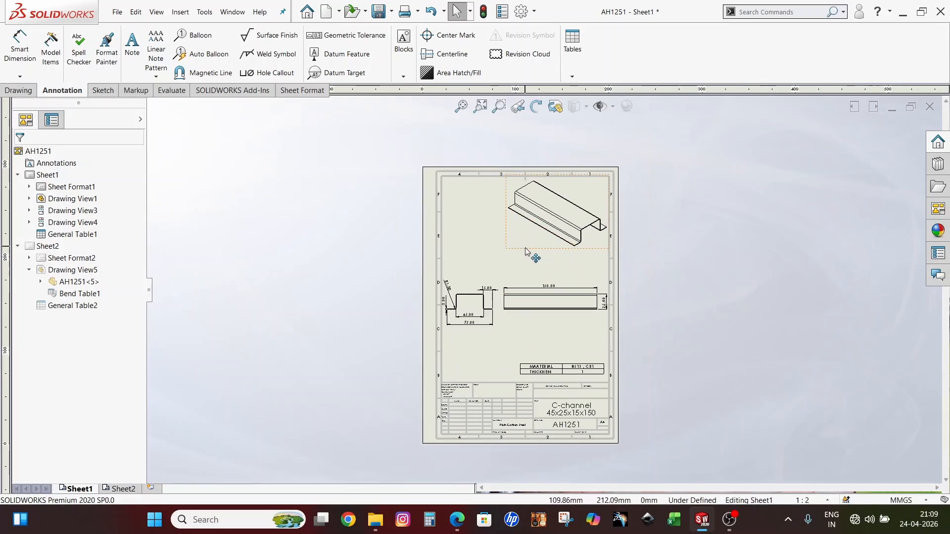